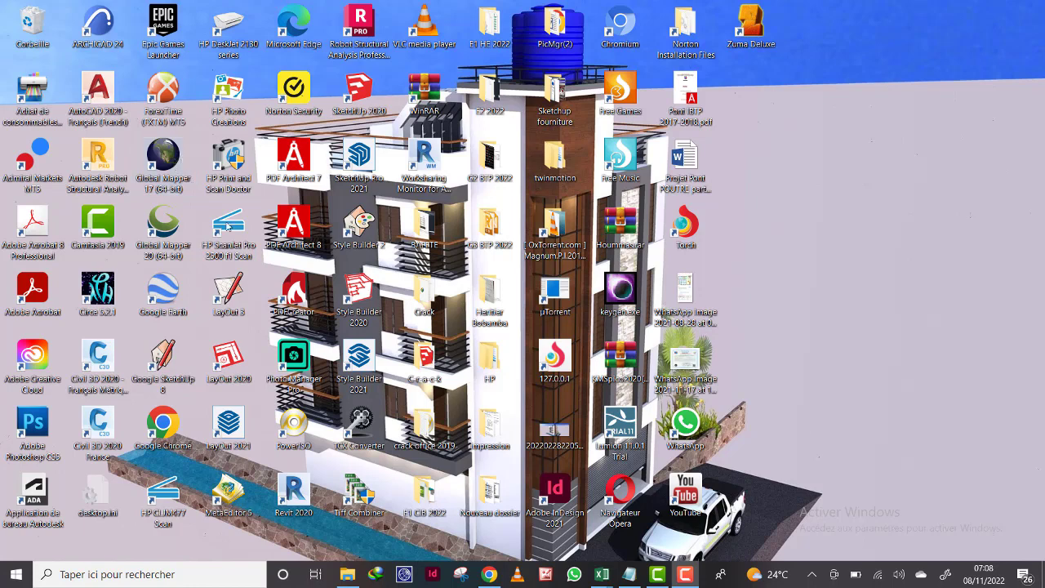
Bring up the coordinate file Meteo coordonnes finales.txt in Notepad, examine its point list, and close it
{"action": "left_click", "coordinate": [629, 573]}
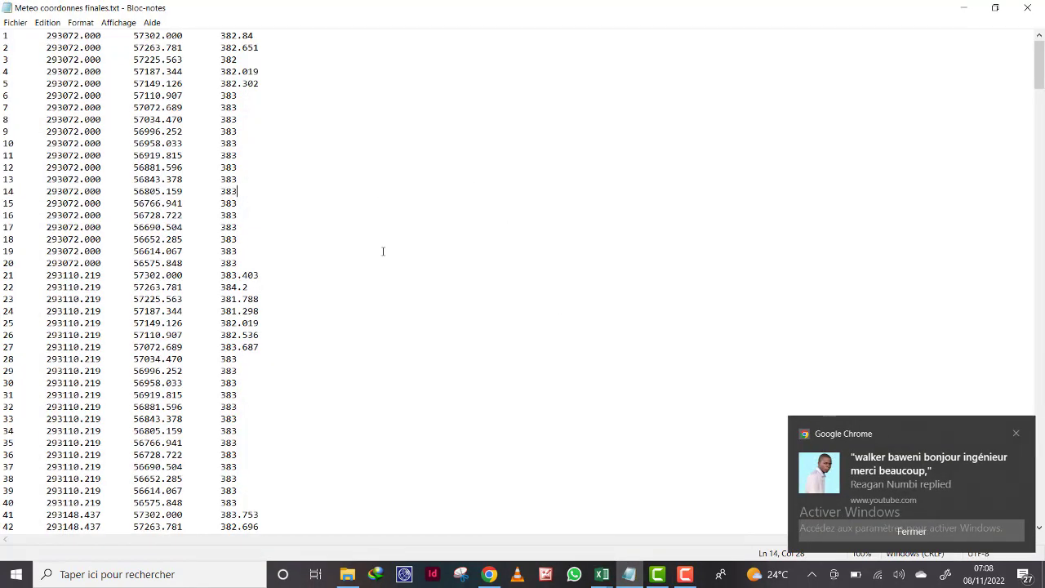
{"action": "left_click", "coordinate": [897, 530]}
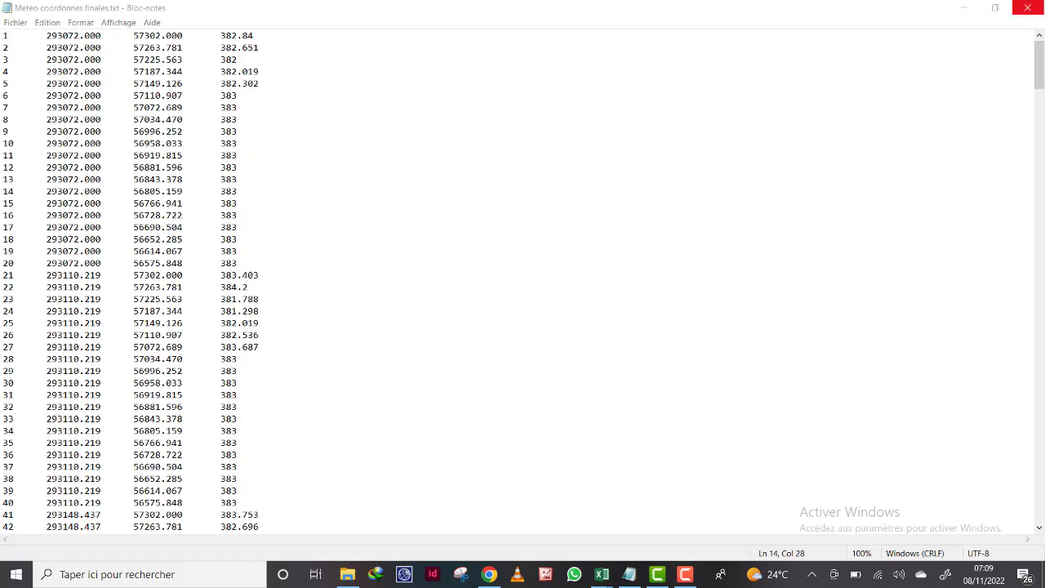
{"action": "left_click", "coordinate": [1028, 8]}
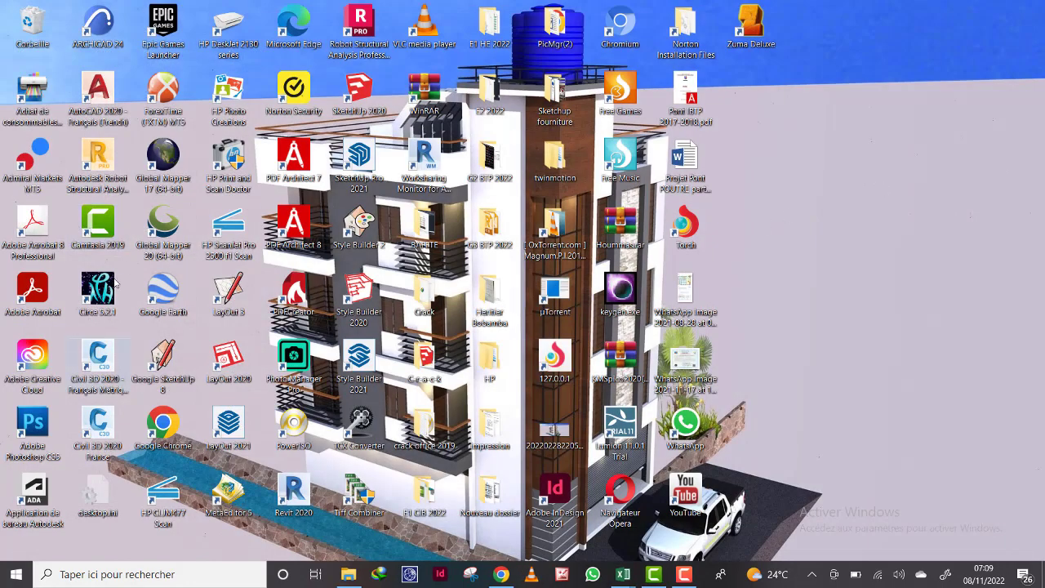
Launch Civil 3D 2020 - Français Métrique and expand the ribbon to show its full tool panels
{"action": "double_click", "coordinate": [111, 363]}
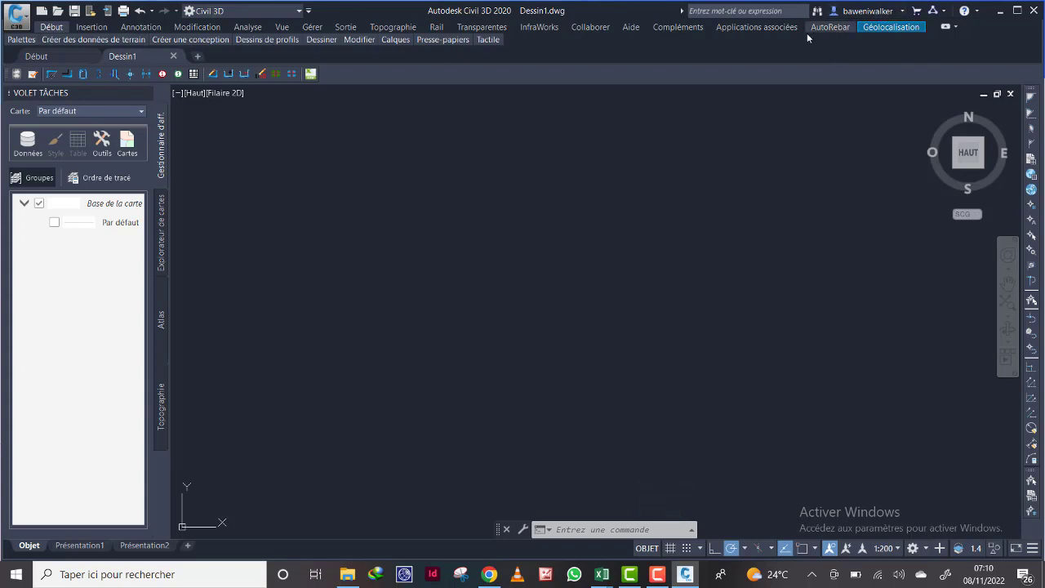
{"action": "left_click", "coordinate": [945, 29]}
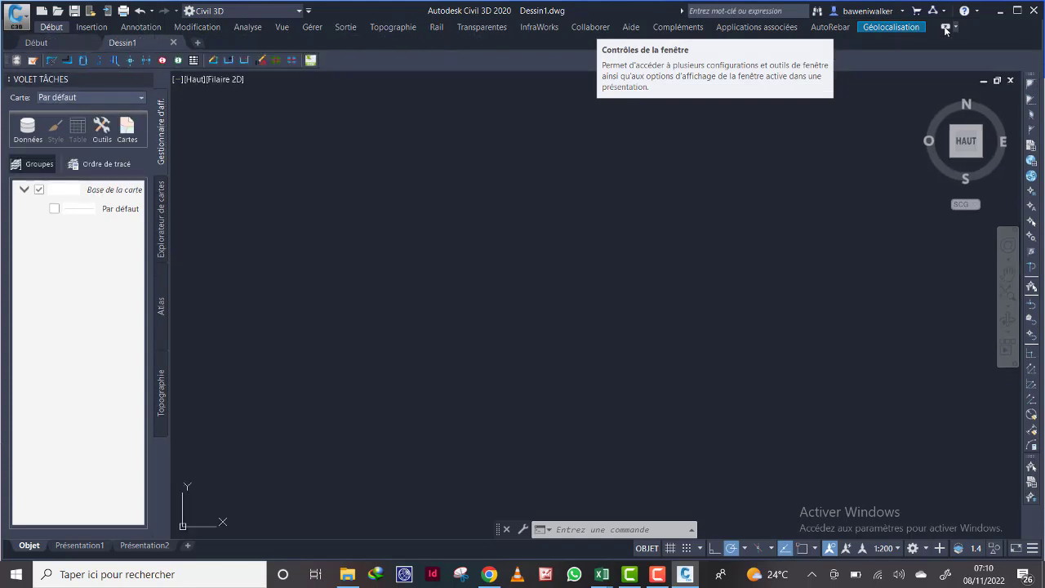
{"action": "left_click", "coordinate": [944, 29]}
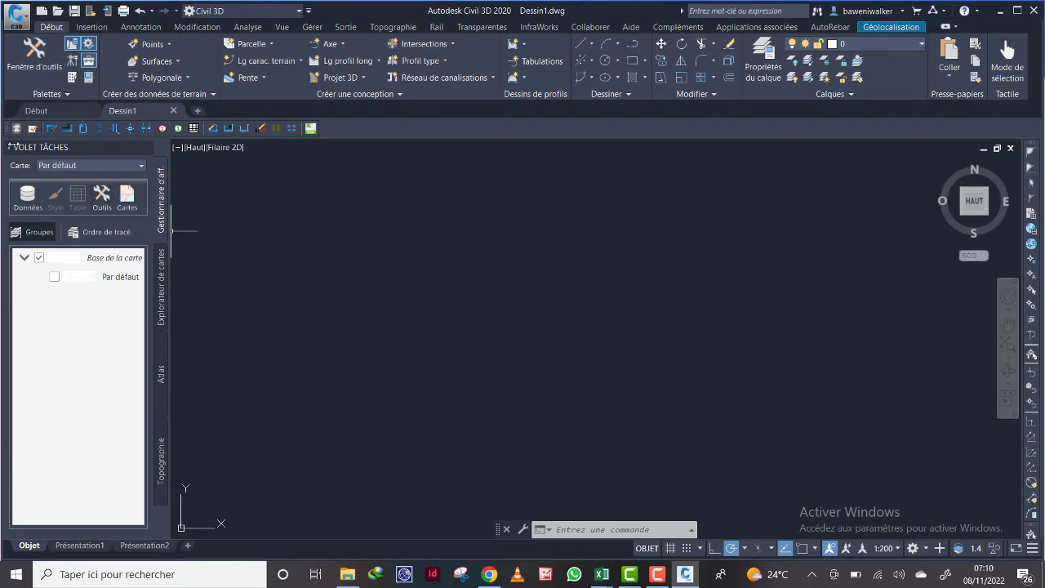
Close the Volet Tâches palette and display the Toolspace (Fenêtre d'outils) in its place
{"action": "mouse_move", "coordinate": [29, 152]}
{"action": "left_click", "coordinate": [145, 147]}
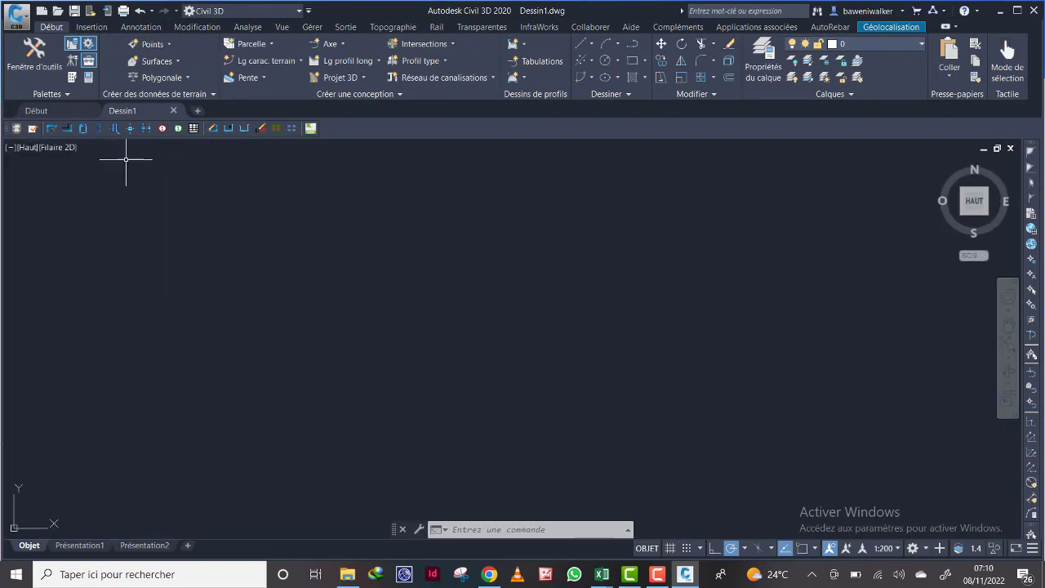
{"action": "left_click", "coordinate": [33, 59]}
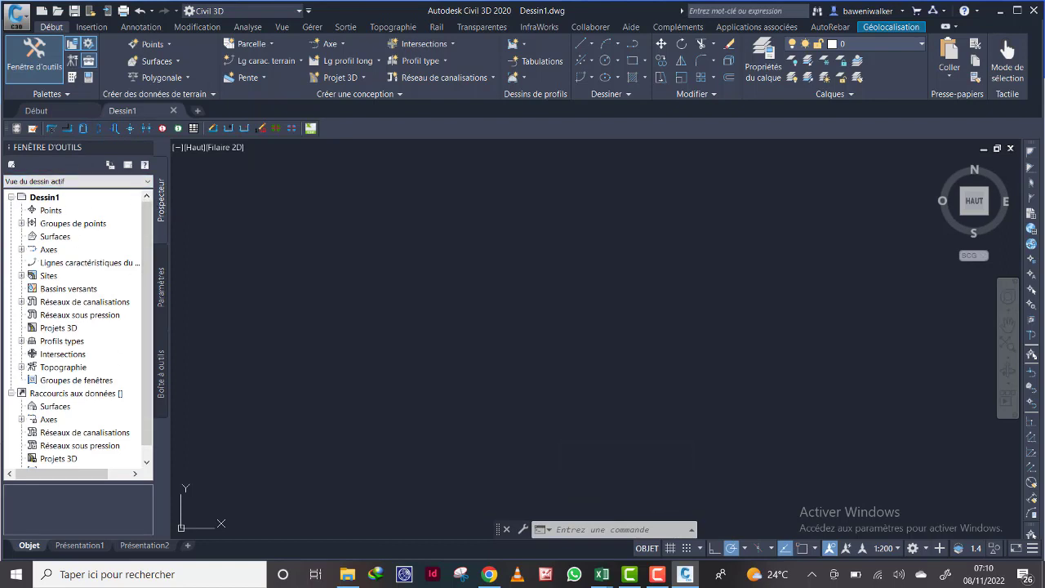
Look through the Toolspace's Paramètres and Boîte à outils contents and return to Prospecteur
{"action": "left_click", "coordinate": [163, 290]}
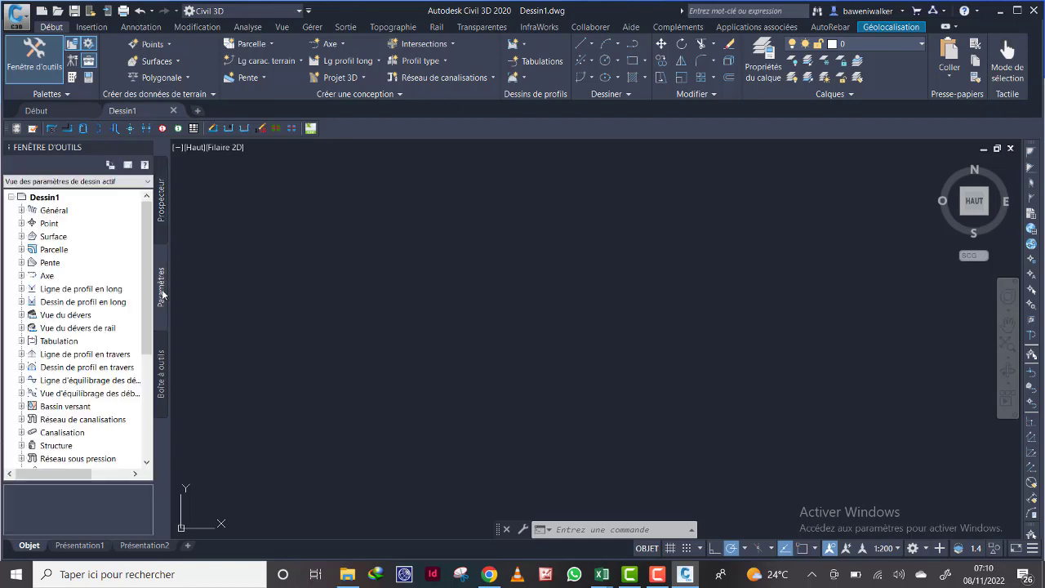
{"action": "left_click", "coordinate": [162, 393]}
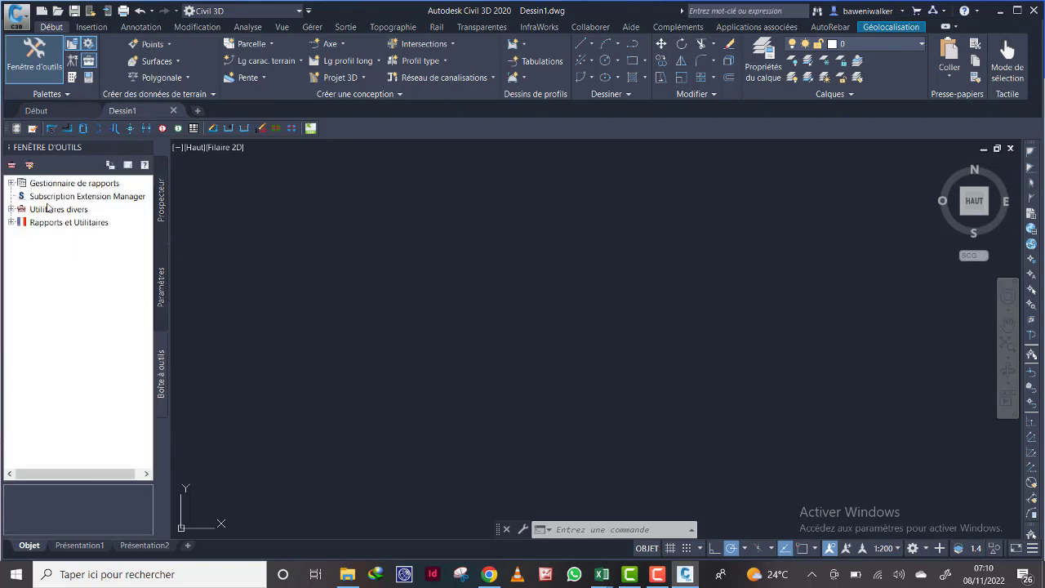
{"action": "left_click", "coordinate": [163, 200]}
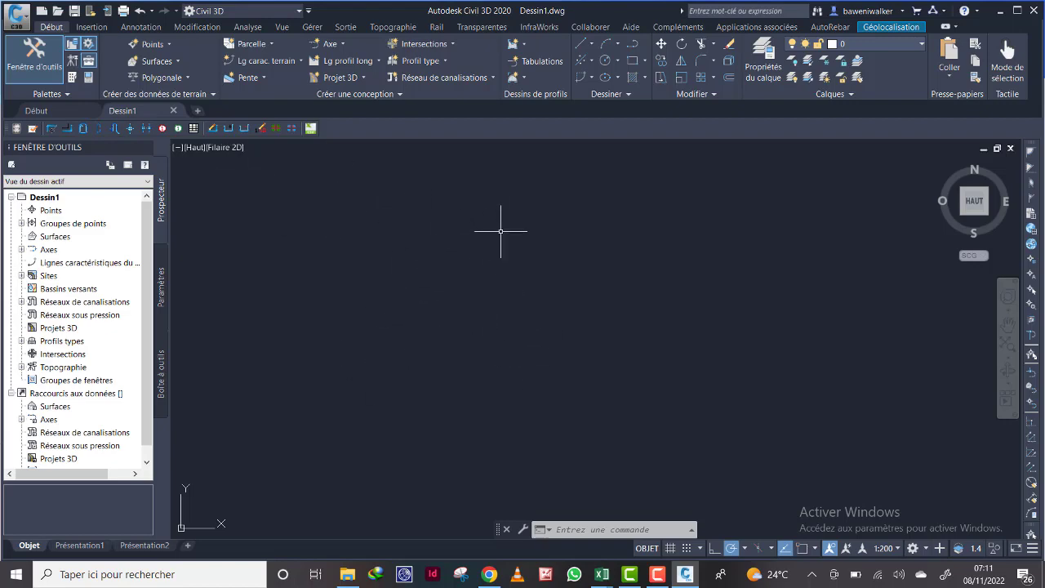
Switch to File Explorer and open a second, maximized window on the Projet Assainnissement Egout folder
{"action": "left_click", "coordinate": [355, 571]}
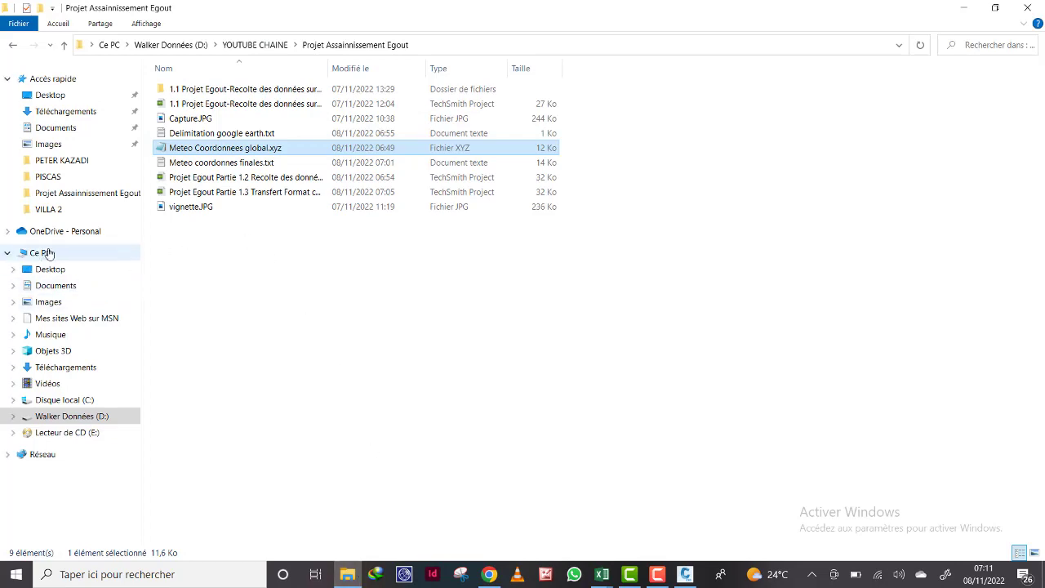
{"action": "left_click", "coordinate": [23, 28]}
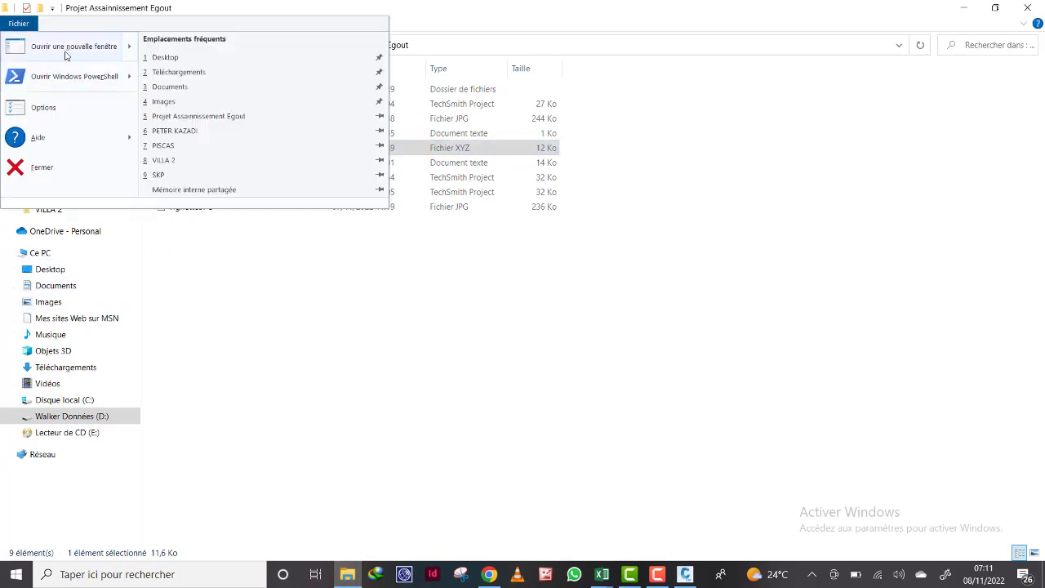
{"action": "left_click", "coordinate": [66, 49]}
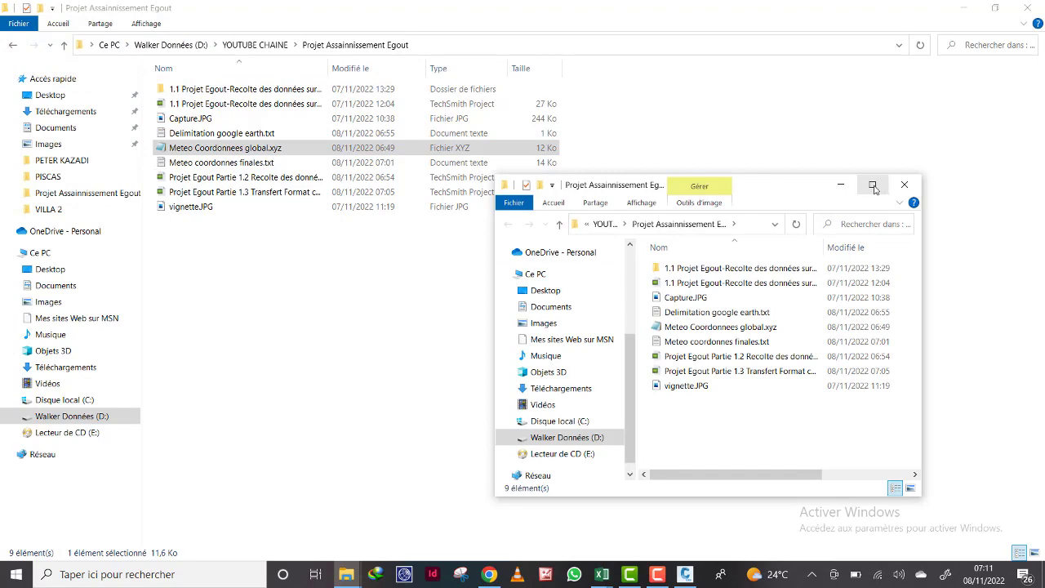
{"action": "left_click", "coordinate": [878, 189]}
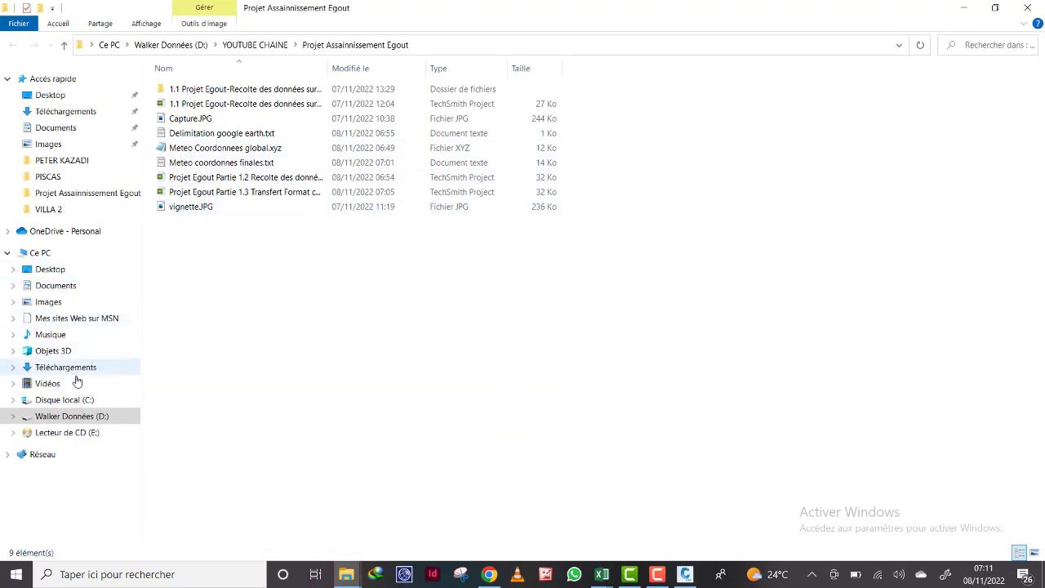
Browse drive D: and open the LOGICIEL GENIE CIVIL folder
{"action": "left_click", "coordinate": [79, 414]}
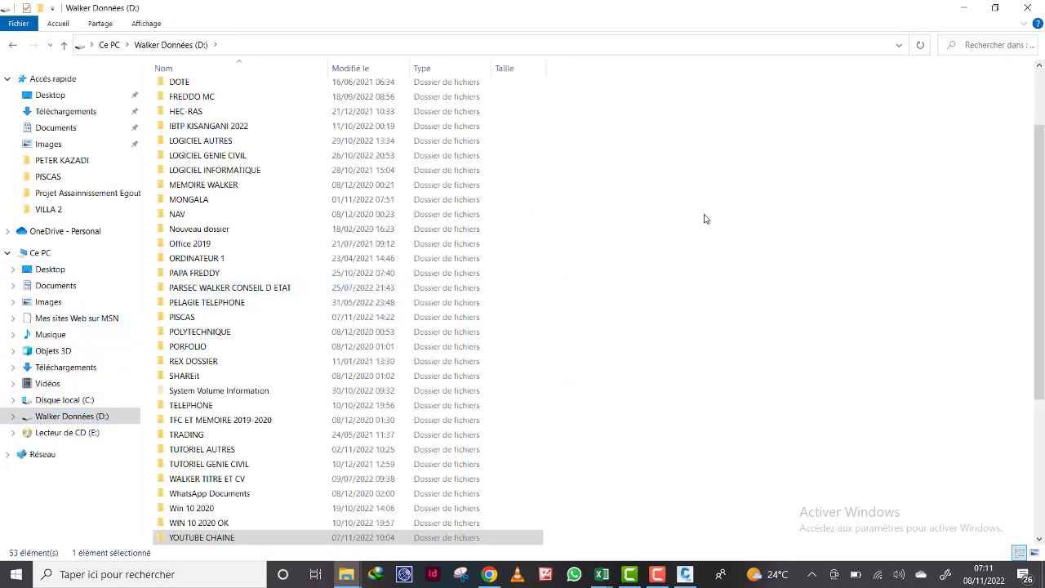
{"action": "scroll", "coordinate": [718, 286], "scroll_direction": "up", "scroll_amount": 2}
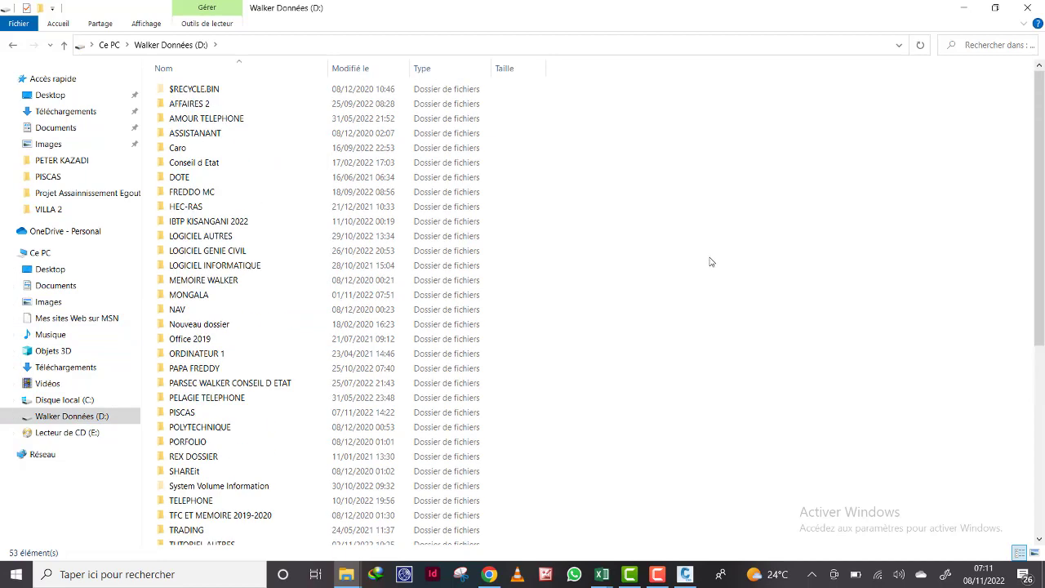
{"action": "scroll", "coordinate": [346, 353], "scroll_direction": "down", "scroll_amount": 6}
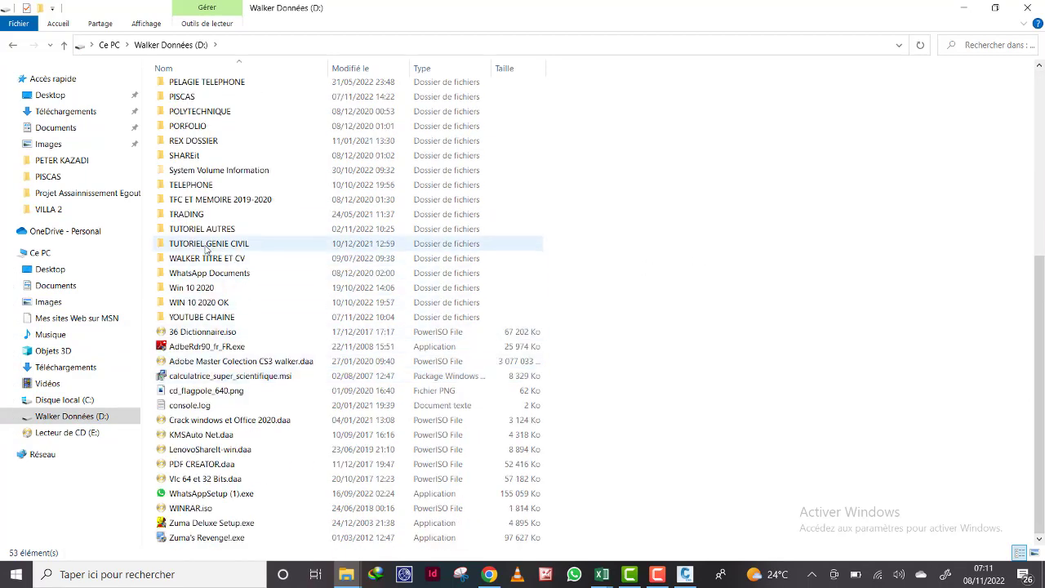
{"action": "scroll", "coordinate": [222, 187], "scroll_direction": "up", "scroll_amount": 3}
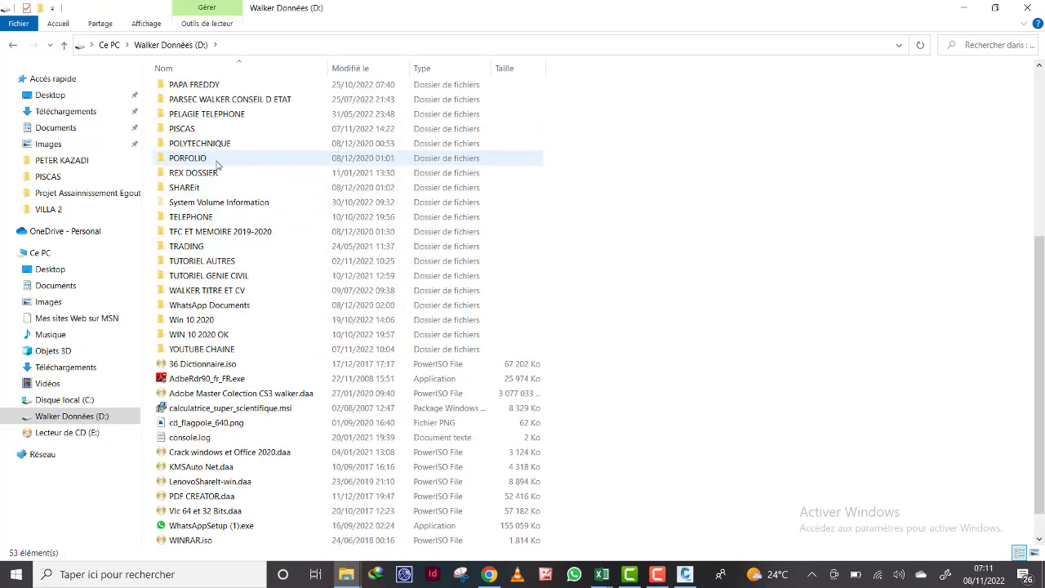
{"action": "scroll", "coordinate": [225, 186], "scroll_direction": "up", "scroll_amount": 3}
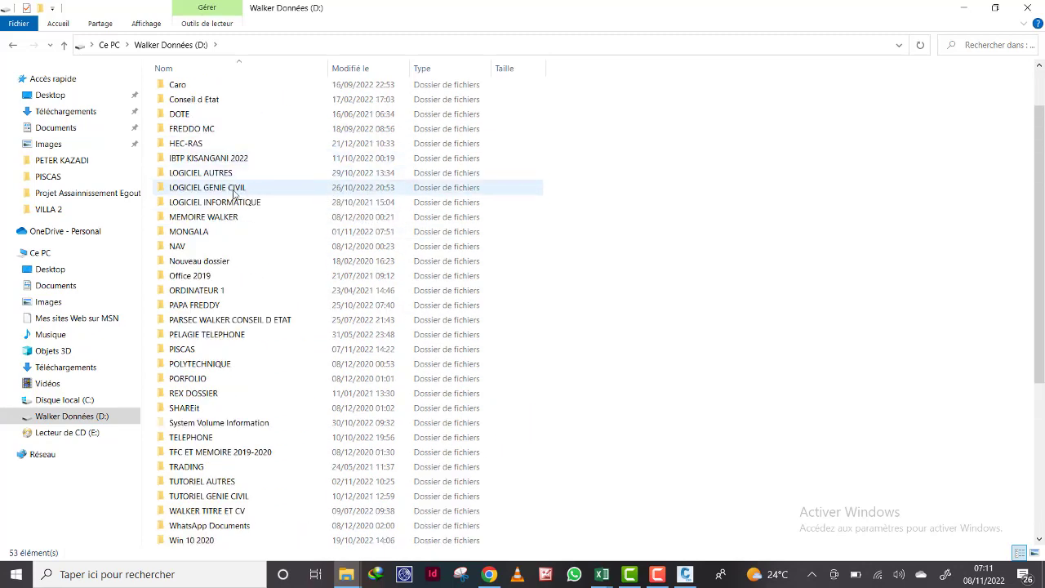
{"action": "double_click", "coordinate": [234, 189]}
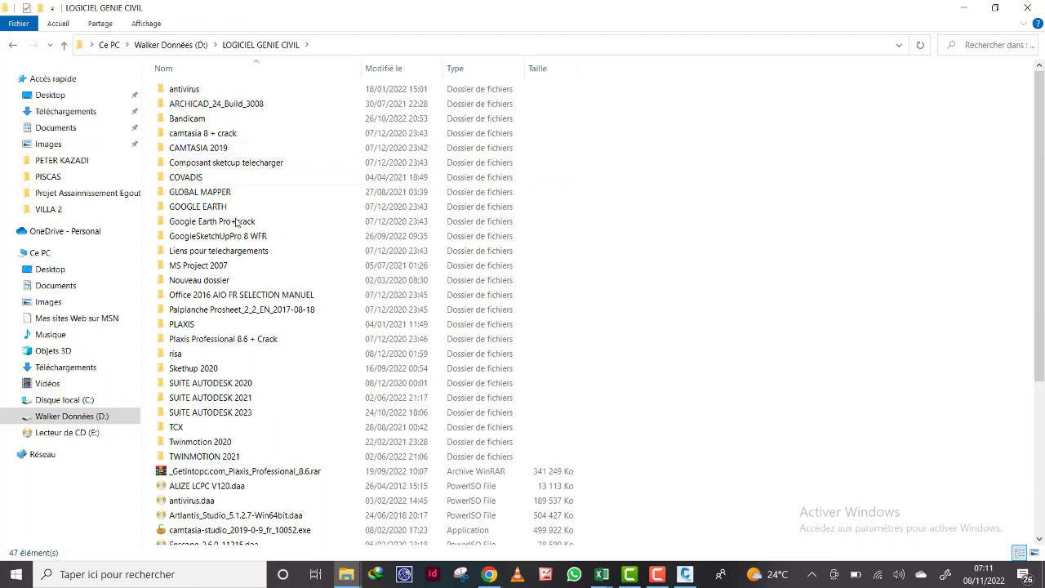
Open SUITE AUTODESK 2020, go into Autodesk Civil 3D 2020, and select the installer france_content_c3d_2020_2.msi
{"action": "left_click", "coordinate": [241, 384]}
{"action": "double_click", "coordinate": [241, 383]}
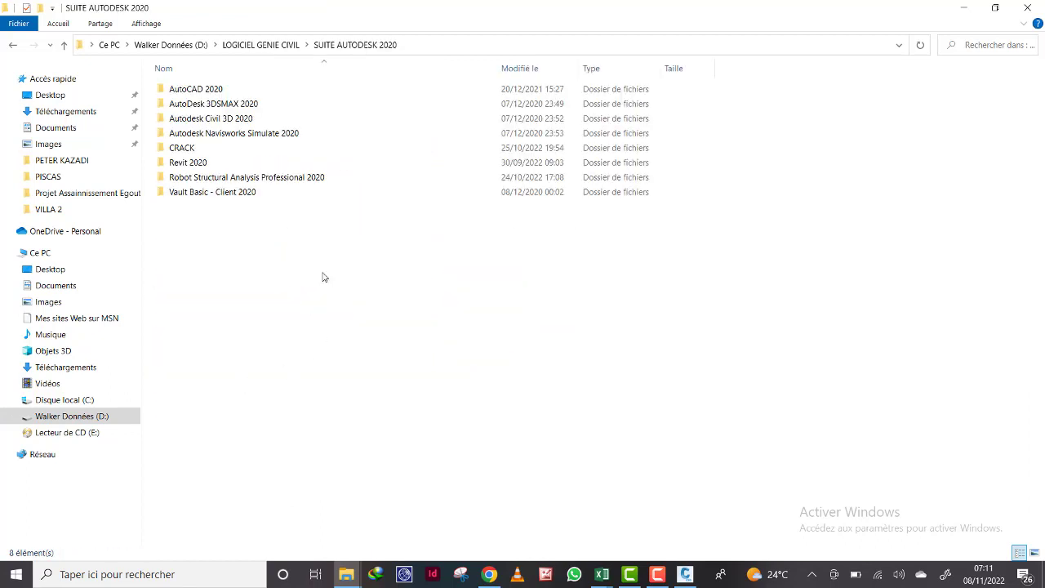
{"action": "double_click", "coordinate": [216, 118]}
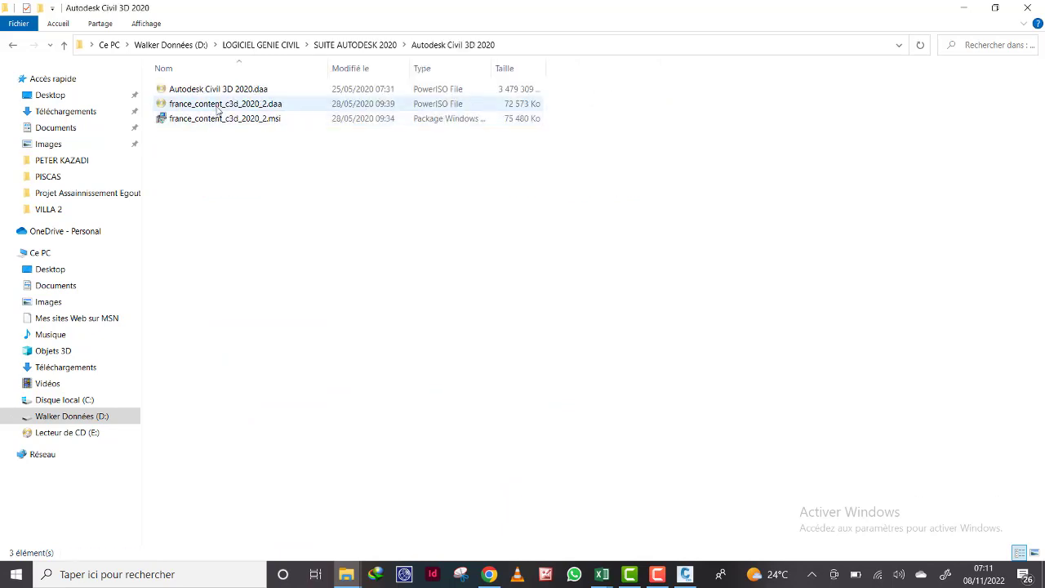
{"action": "left_click", "coordinate": [200, 121]}
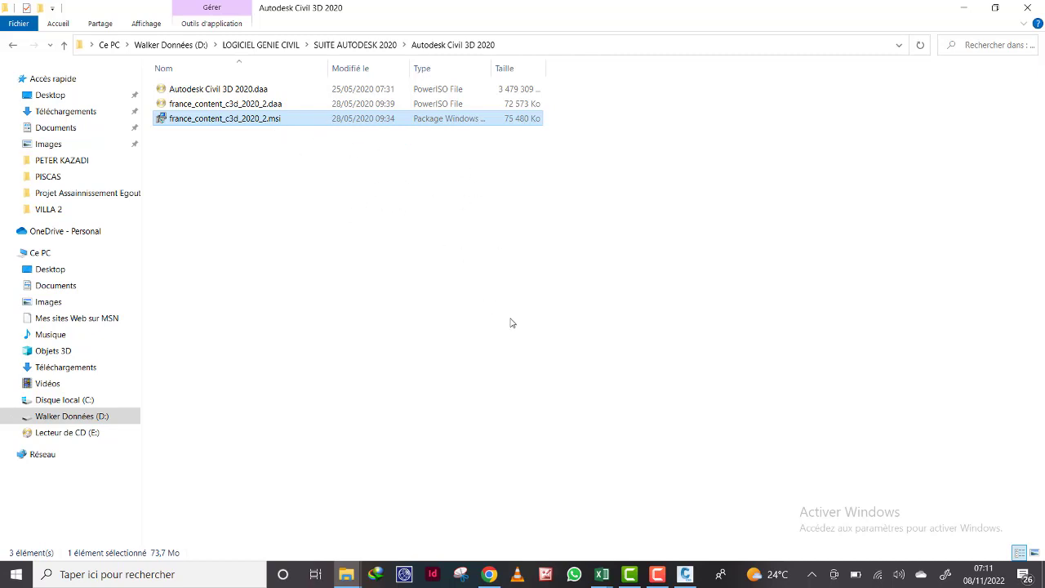
Switch back to Civil 3D and, in the Options file settings, select the default template path for RAPNOUV under Paramètres du gabarit
{"action": "left_click", "coordinate": [686, 573]}
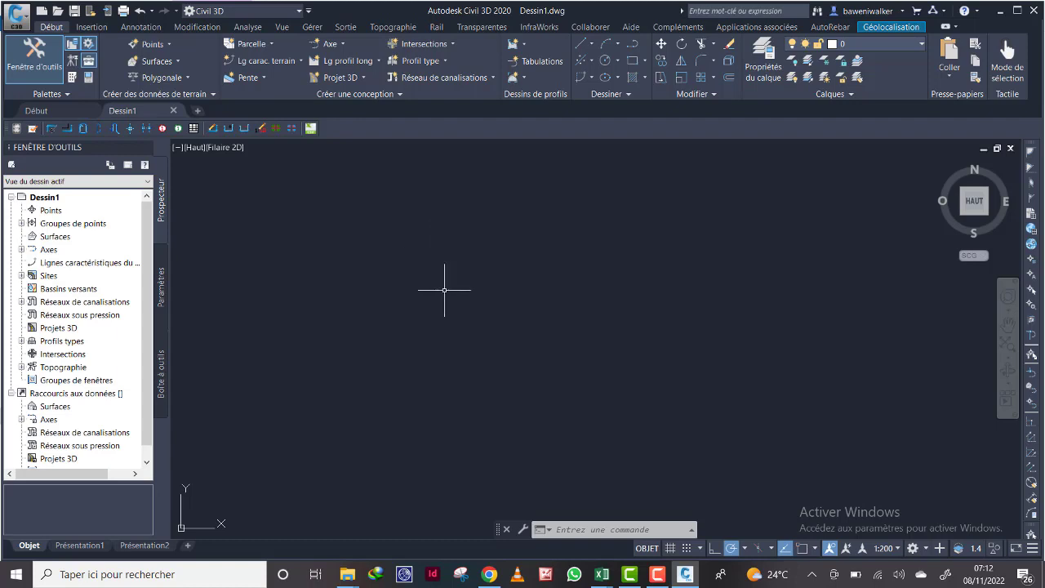
{"action": "right_click", "coordinate": [417, 199]}
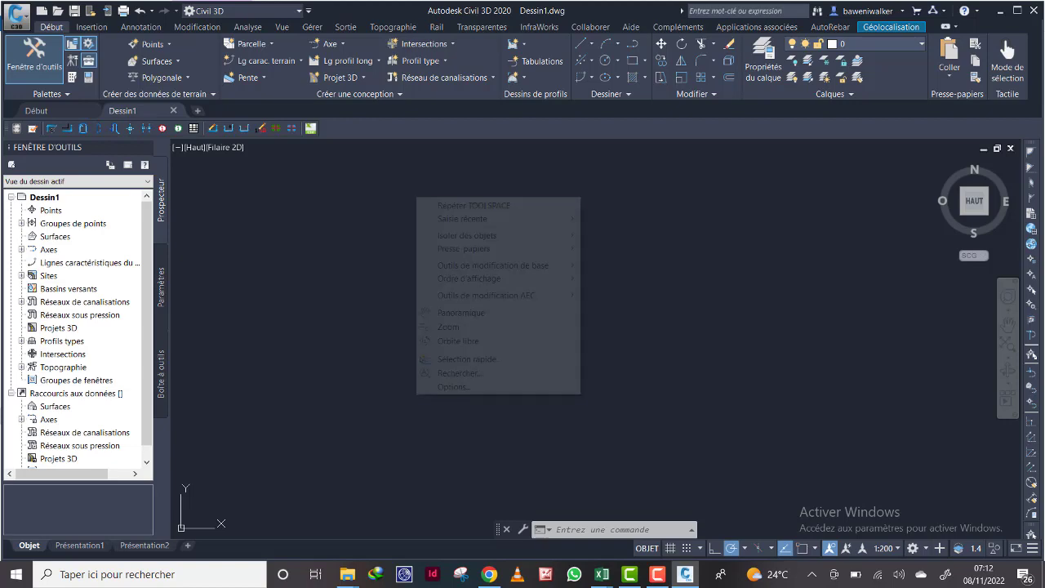
{"action": "left_click", "coordinate": [453, 387]}
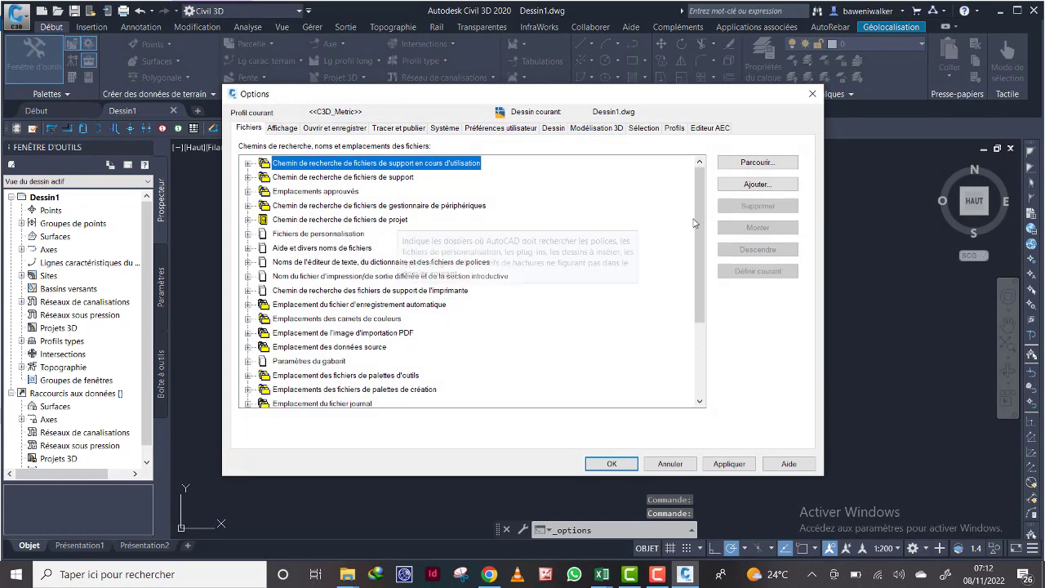
{"action": "scroll", "coordinate": [505, 262], "scroll_direction": "down", "scroll_amount": 3}
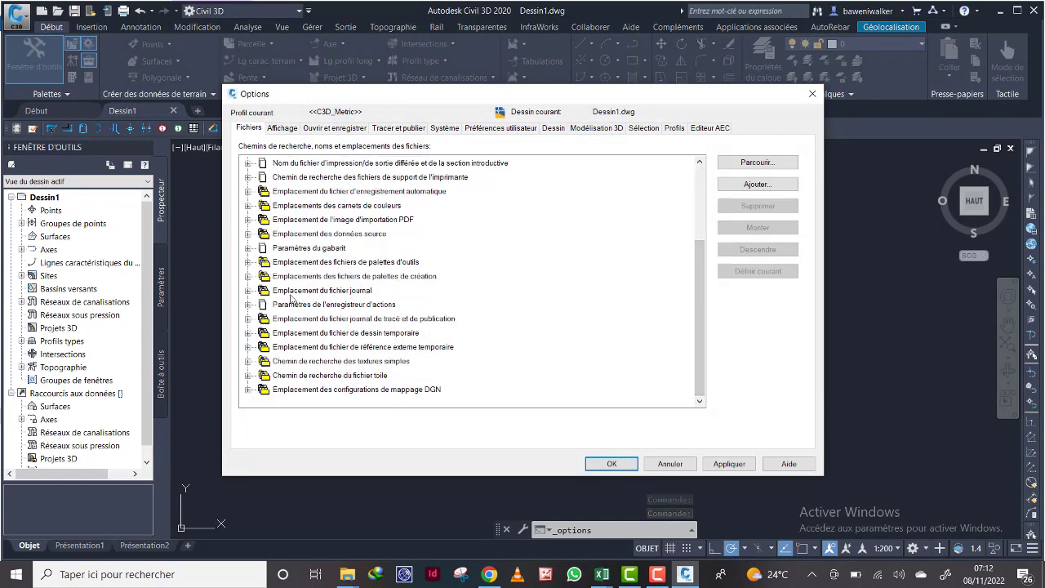
{"action": "left_click", "coordinate": [248, 248]}
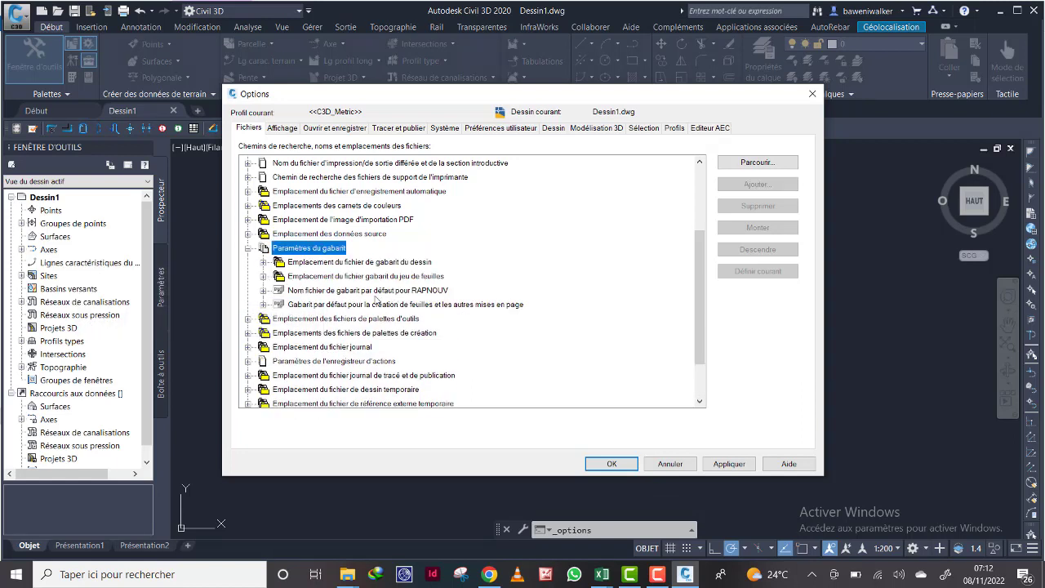
{"action": "left_click", "coordinate": [263, 290]}
{"action": "left_click", "coordinate": [408, 305]}
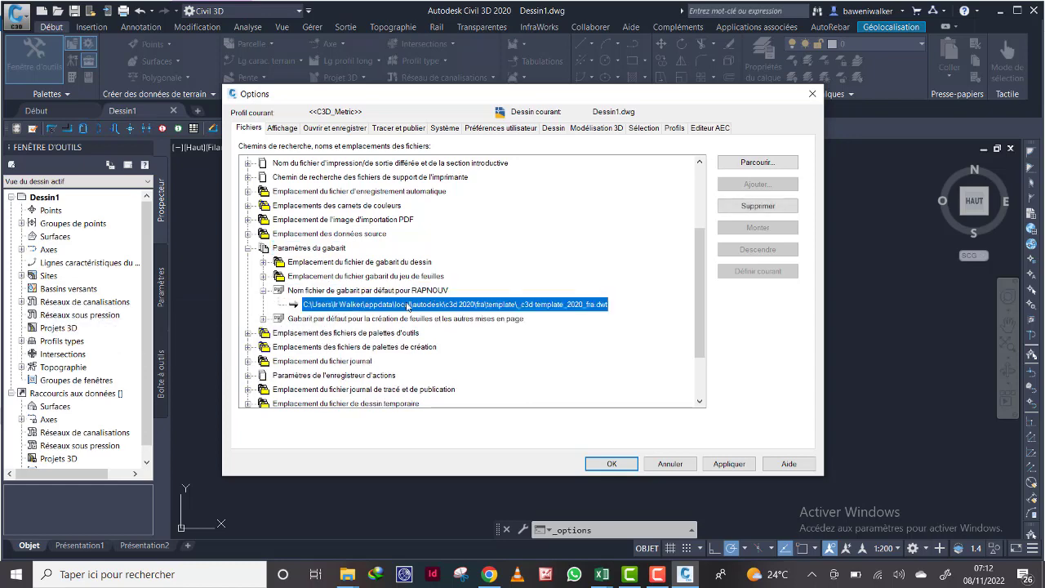
Set _C3D-TEMPLATE_2020_FRA.DWT as the default RAPNOUV template, apply the change, and close the options
{"action": "left_click", "coordinate": [751, 165]}
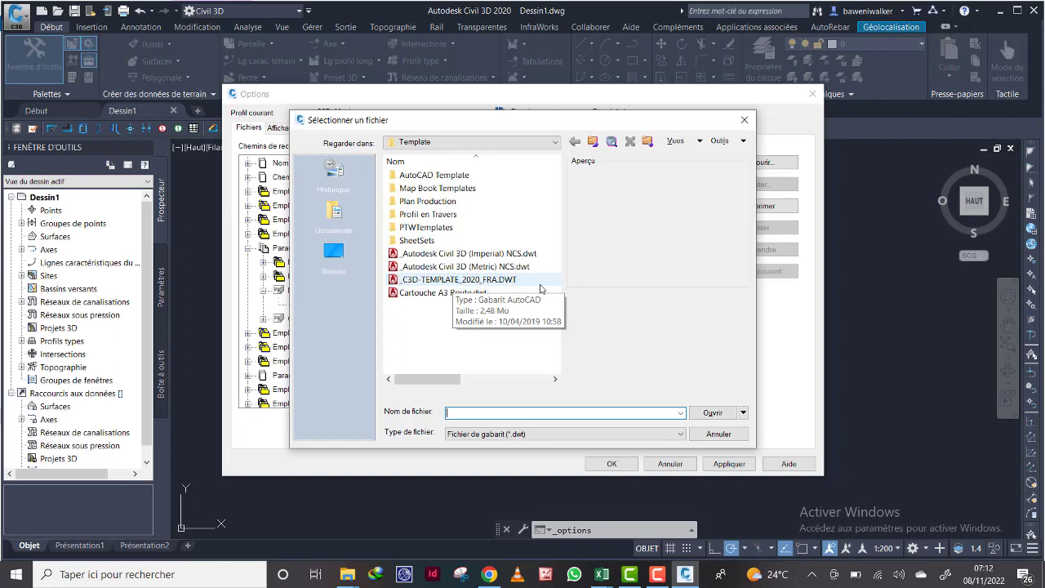
{"action": "left_click", "coordinate": [477, 279]}
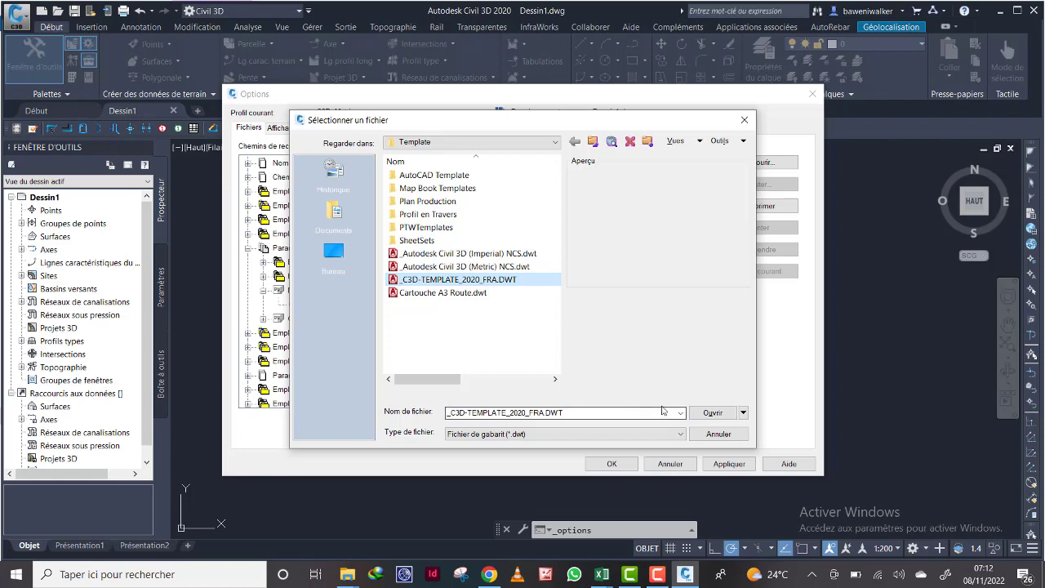
{"action": "left_click", "coordinate": [712, 413]}
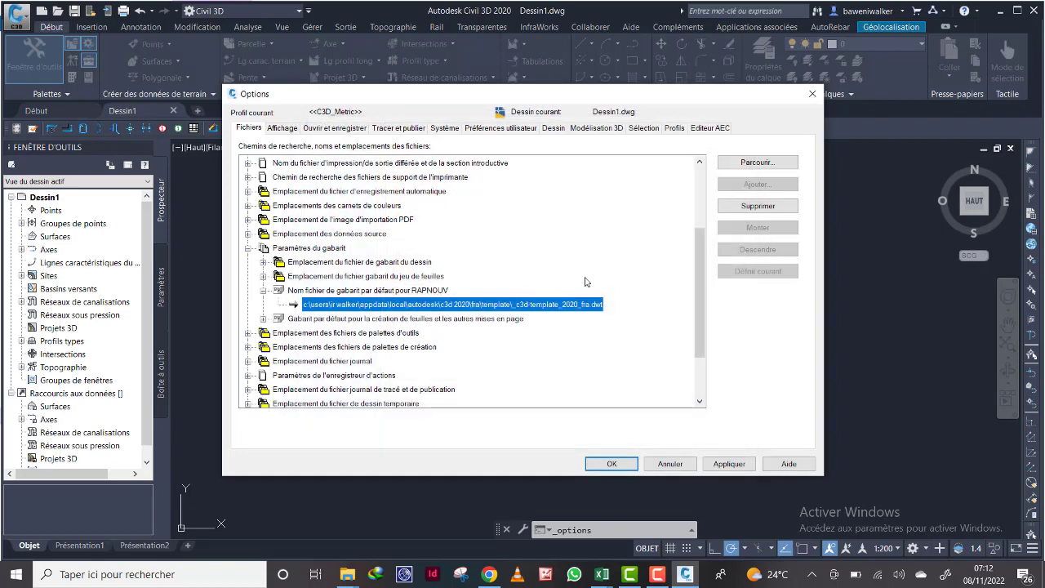
{"action": "left_click", "coordinate": [728, 463]}
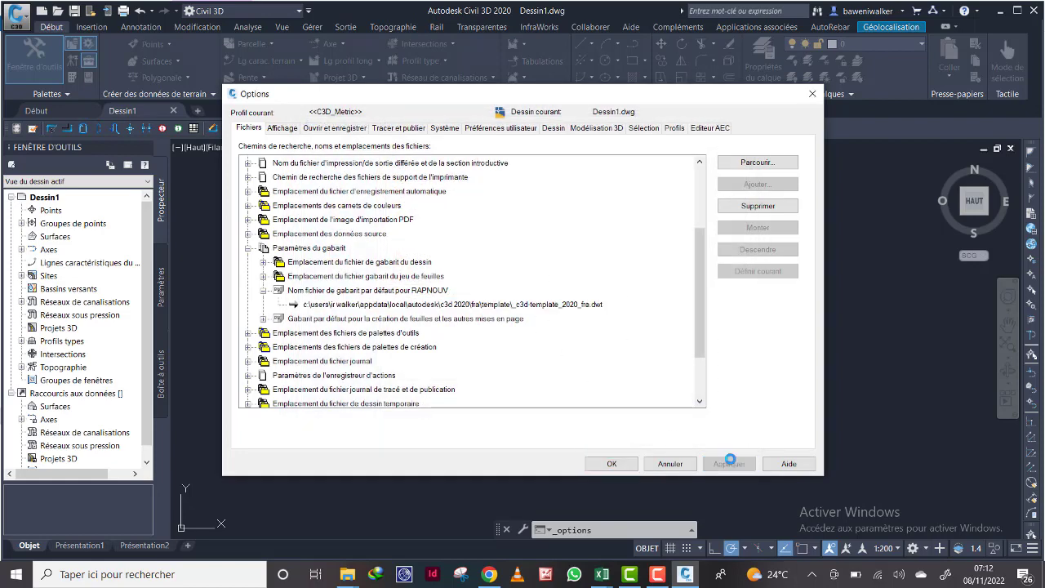
{"action": "left_click", "coordinate": [611, 463]}
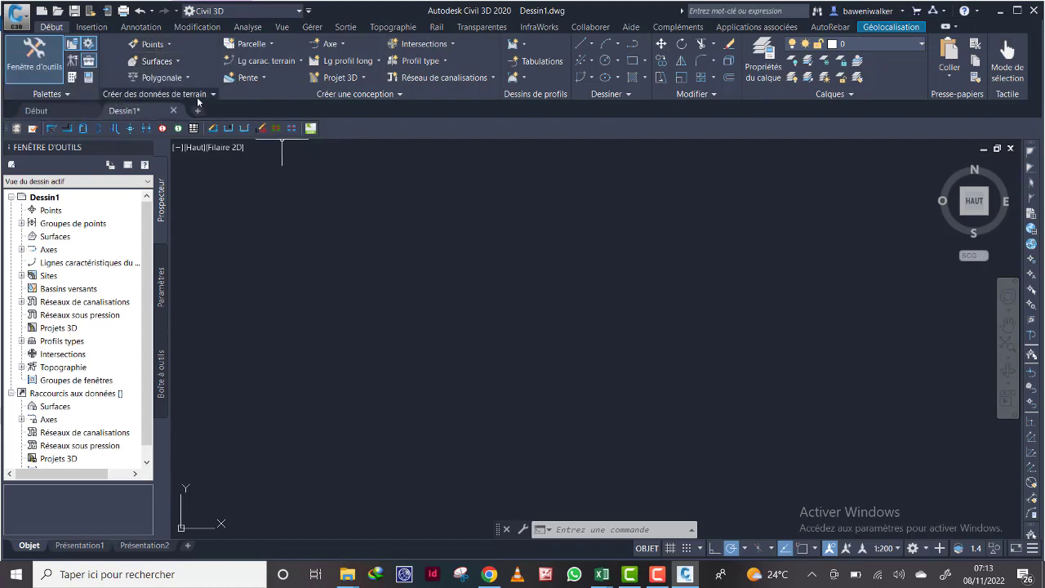
Start importing points and set the point file format to PXYZ (séparateur: espace)
{"action": "left_click", "coordinate": [169, 48]}
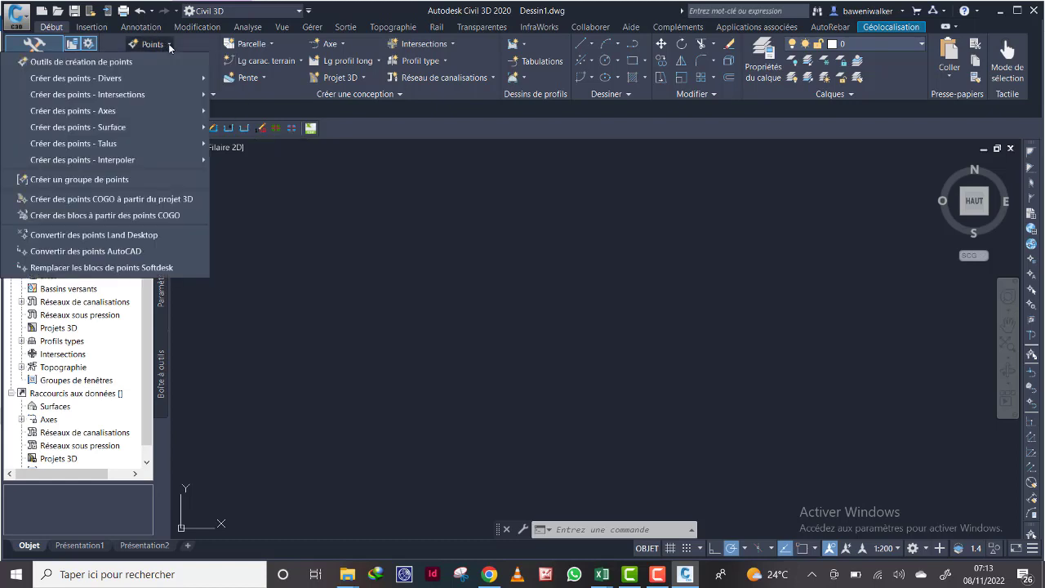
{"action": "left_click", "coordinate": [122, 62]}
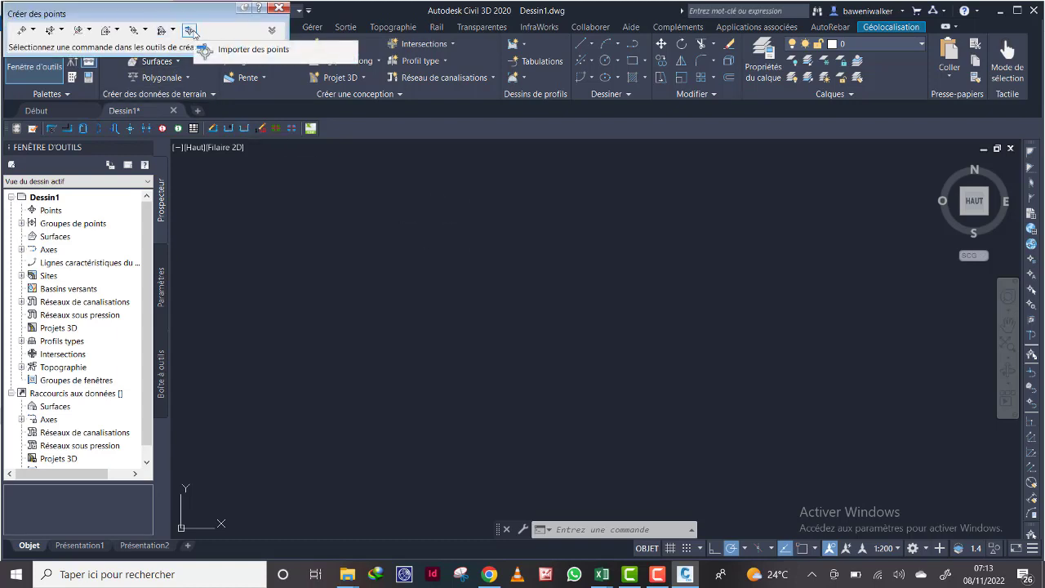
{"action": "left_click", "coordinate": [190, 32]}
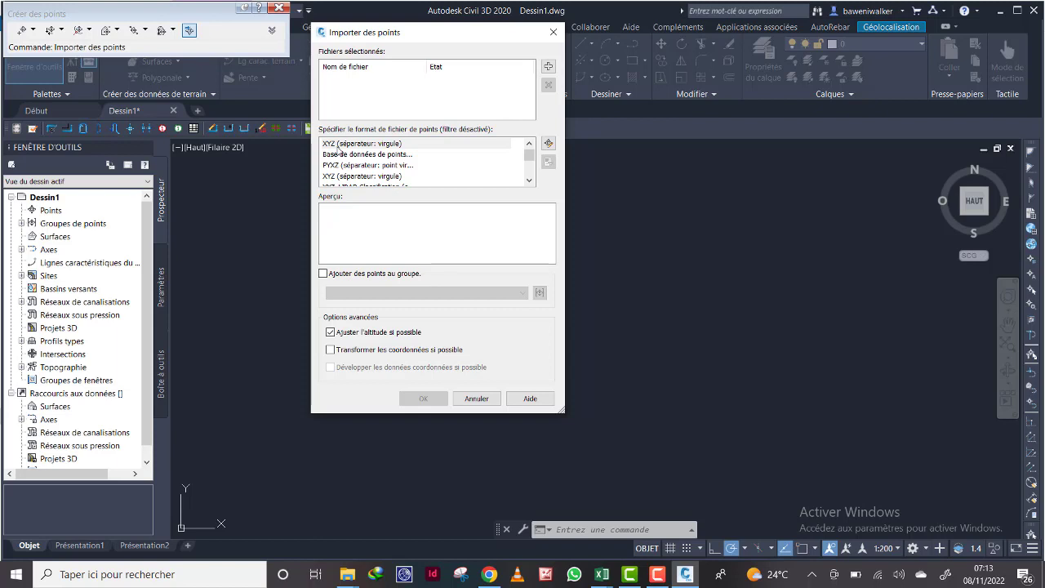
{"action": "left_click", "coordinate": [528, 180]}
{"action": "left_click", "coordinate": [528, 180]}
{"action": "left_click", "coordinate": [528, 180]}
{"action": "left_click", "coordinate": [528, 180]}
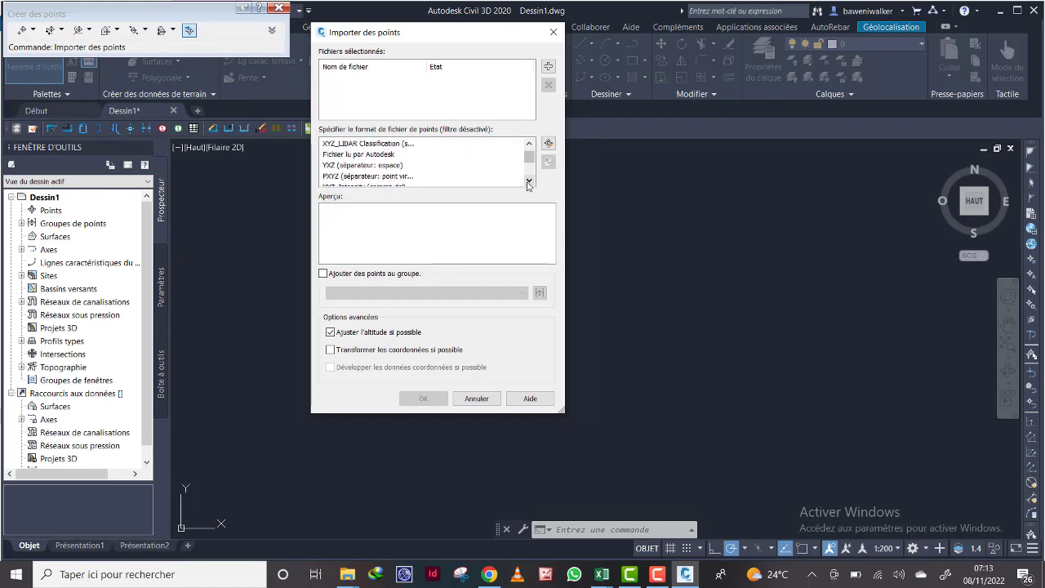
{"action": "left_click", "coordinate": [528, 180]}
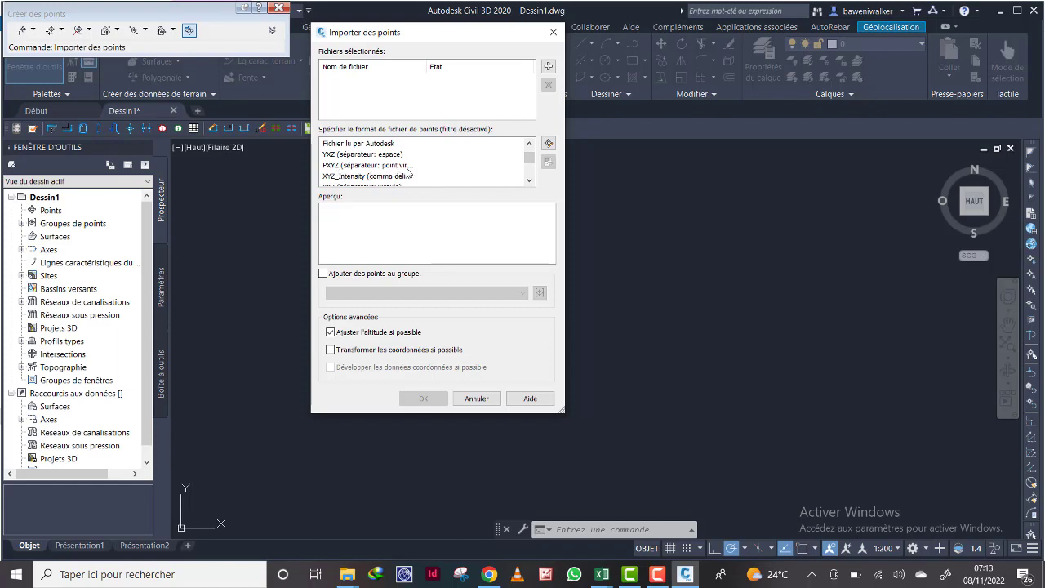
{"action": "left_click", "coordinate": [528, 180]}
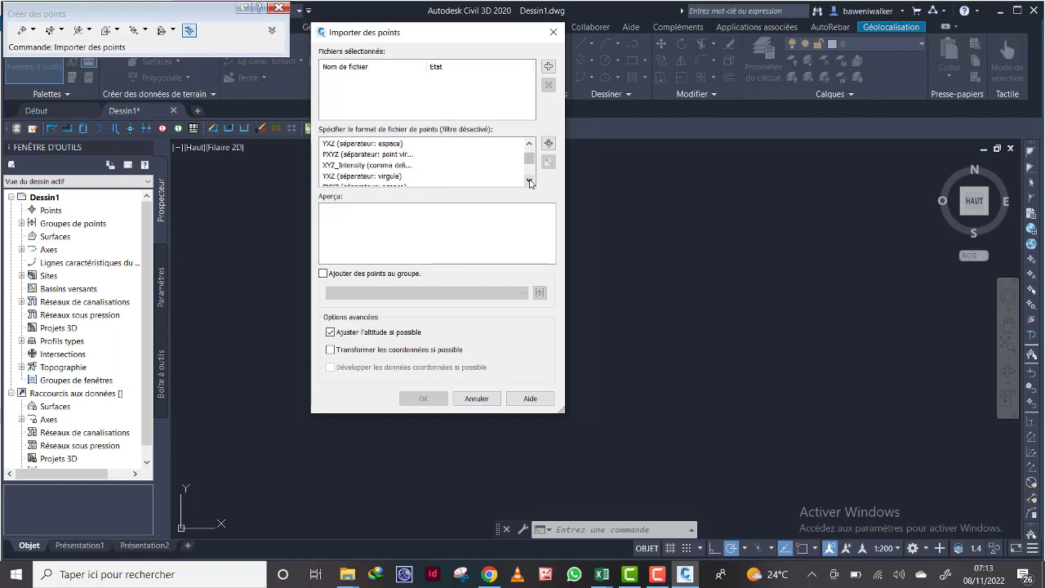
{"action": "left_click", "coordinate": [528, 180]}
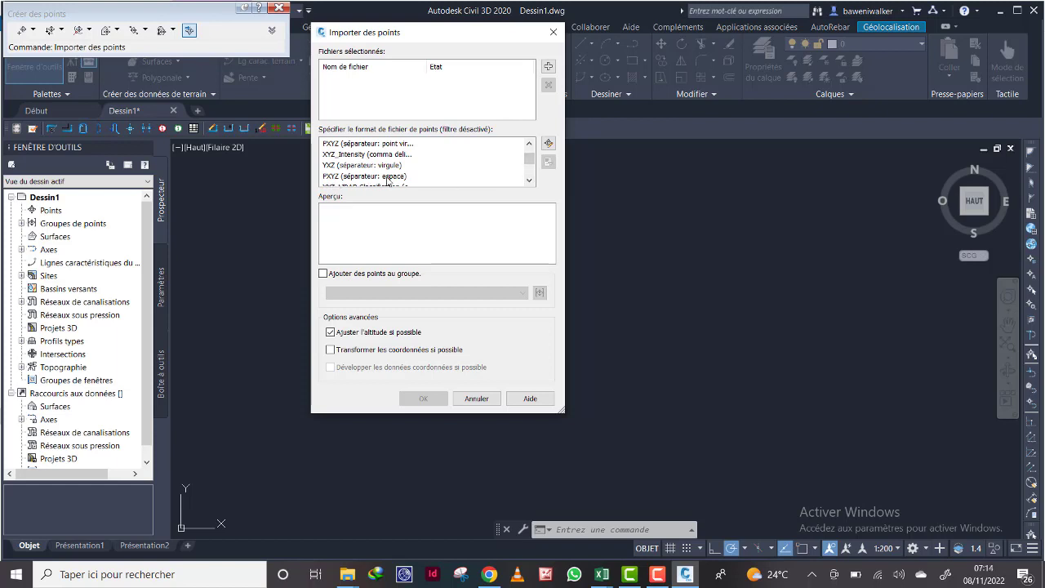
{"action": "left_click", "coordinate": [351, 177]}
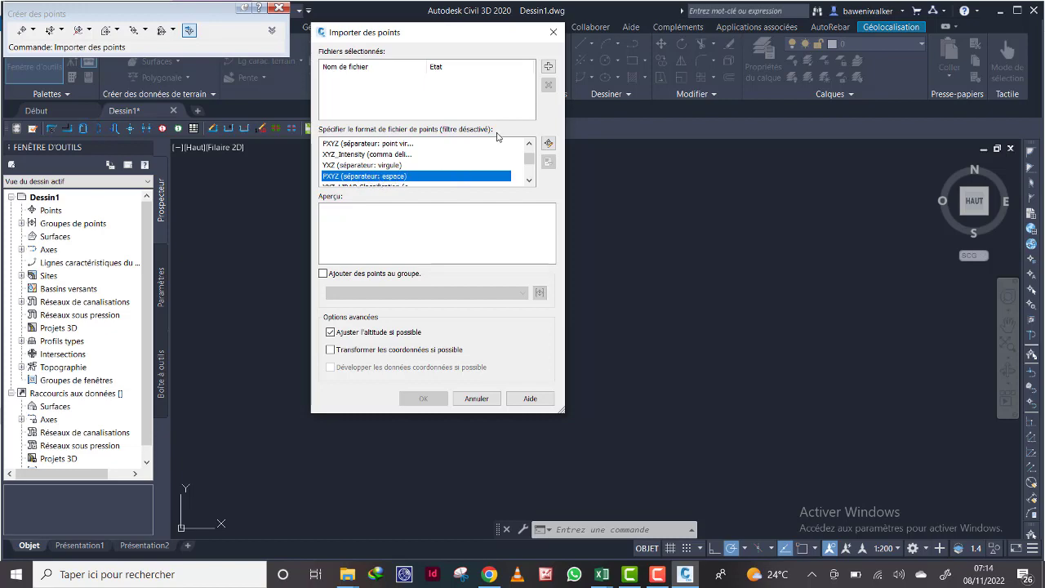
Start adding a source file to the import and browse through Ce PC to drive D:
{"action": "left_click", "coordinate": [548, 68]}
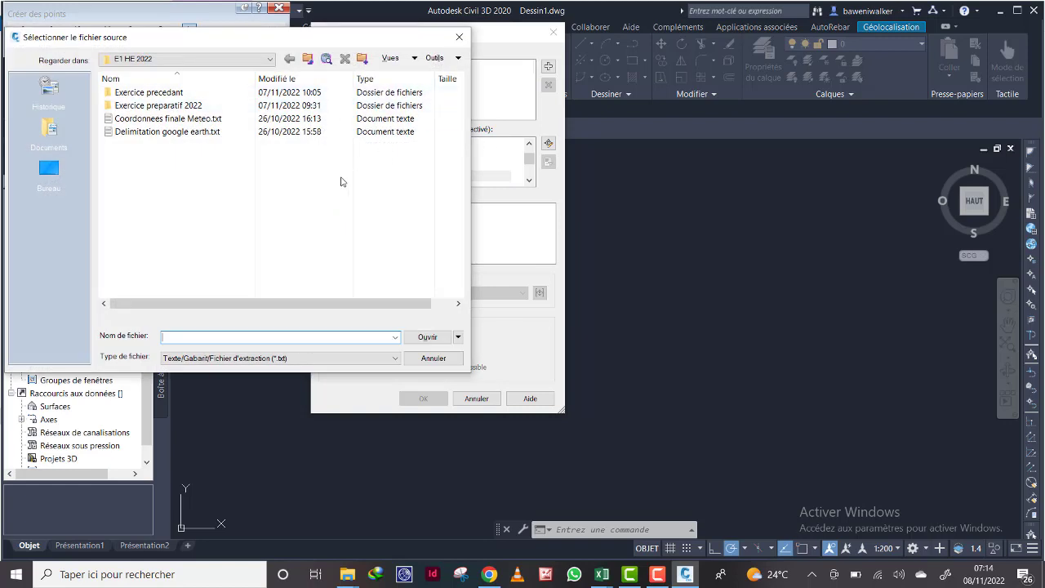
{"action": "left_click", "coordinate": [307, 58]}
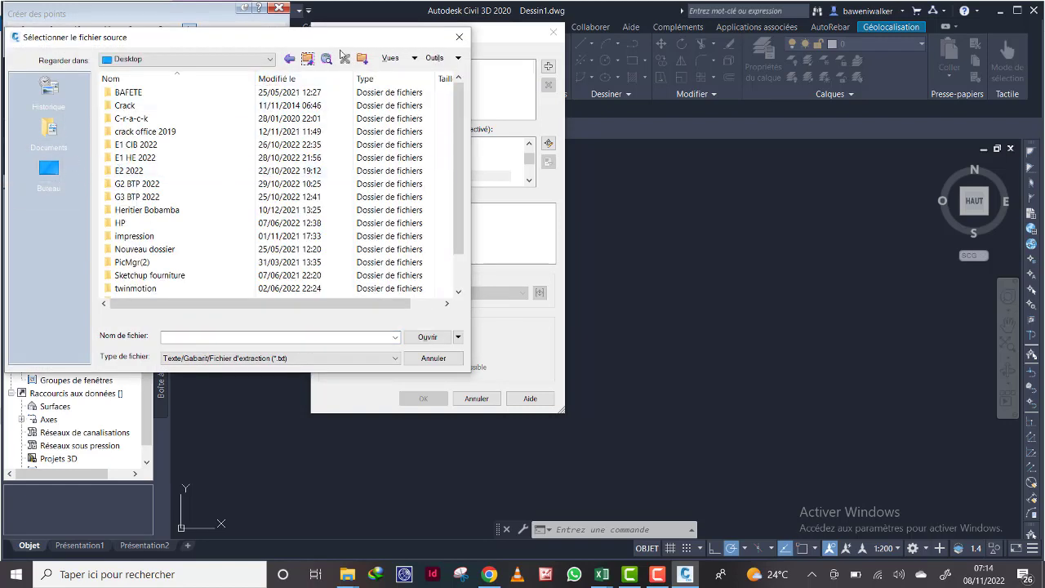
{"action": "left_click", "coordinate": [308, 60]}
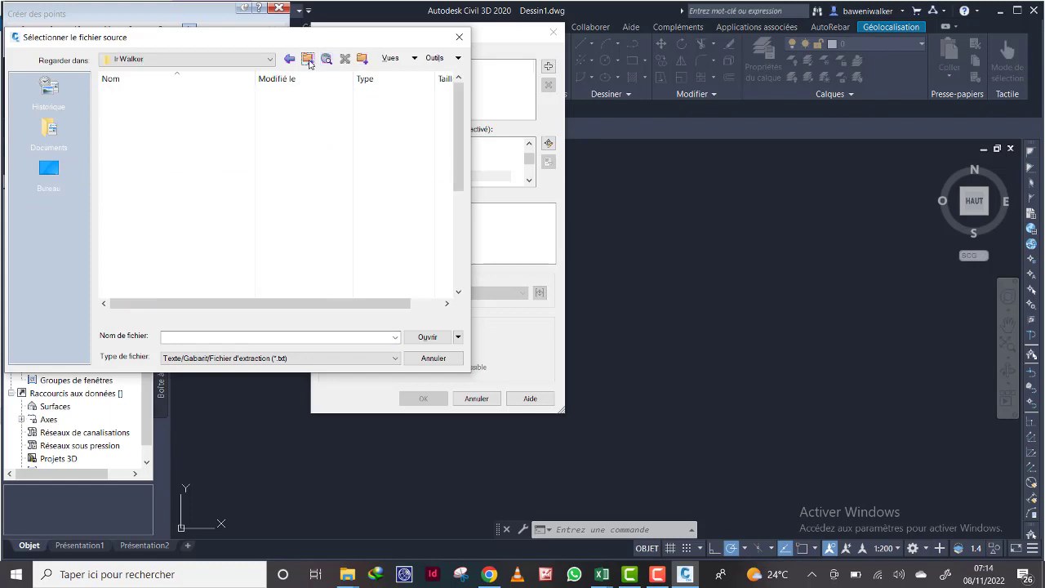
{"action": "scroll", "coordinate": [222, 163], "scroll_direction": "down", "scroll_amount": 5}
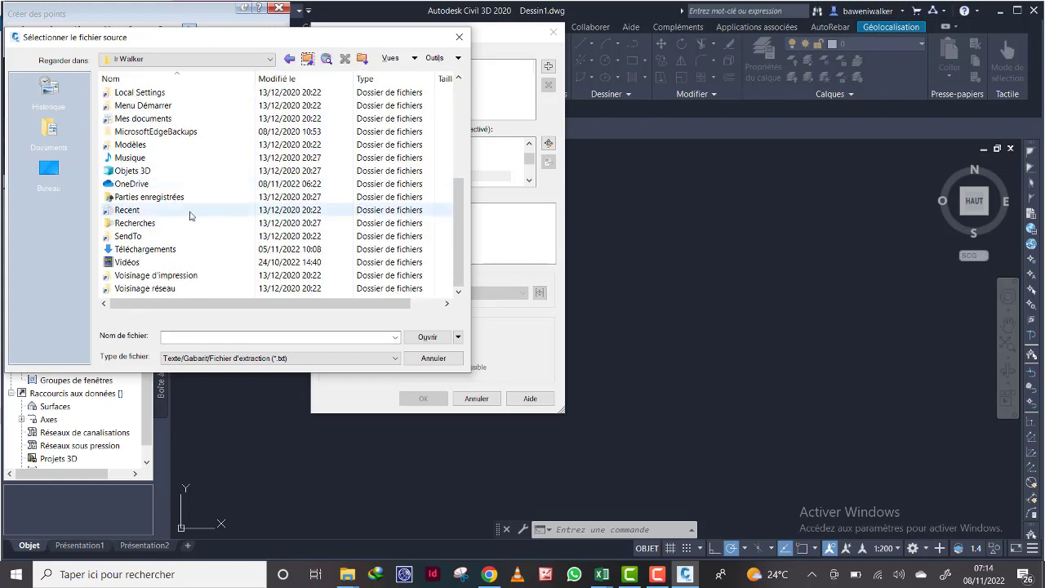
{"action": "scroll", "coordinate": [192, 208], "scroll_direction": "up", "scroll_amount": 5}
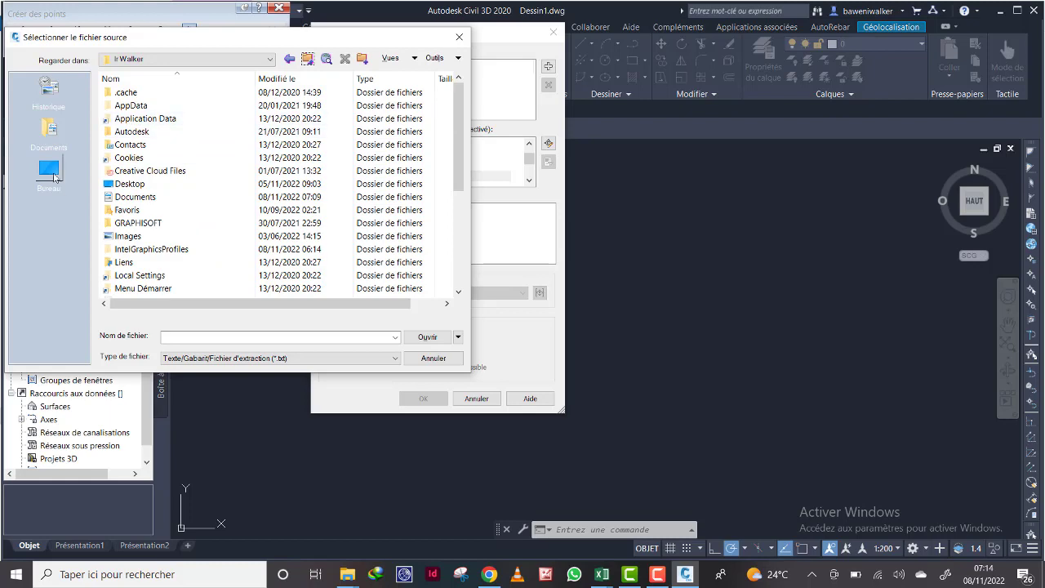
{"action": "left_click", "coordinate": [54, 178]}
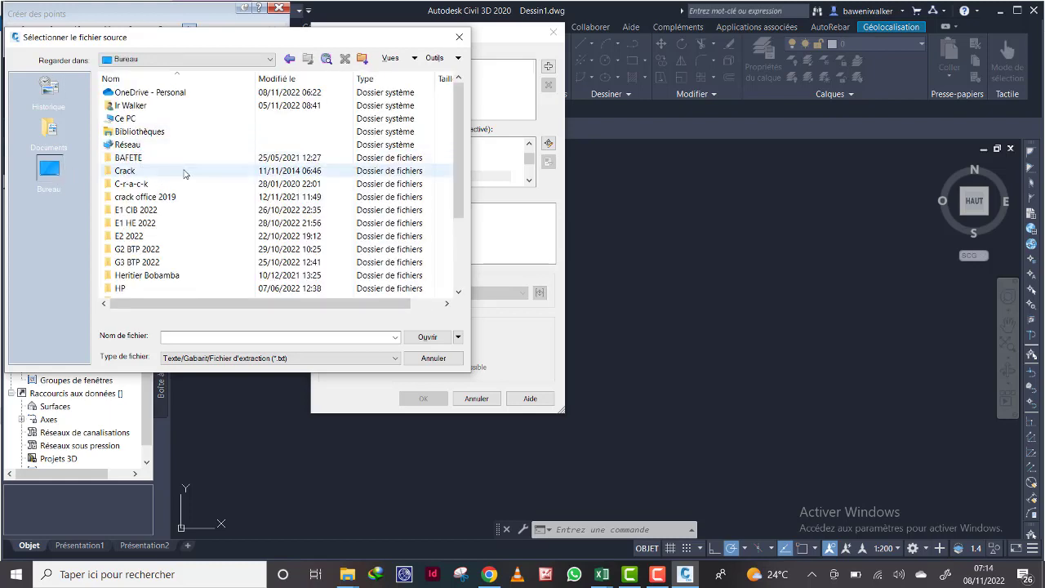
{"action": "scroll", "coordinate": [183, 213], "scroll_direction": "down", "scroll_amount": 5}
{"action": "scroll", "coordinate": [191, 233], "scroll_direction": "up", "scroll_amount": 3}
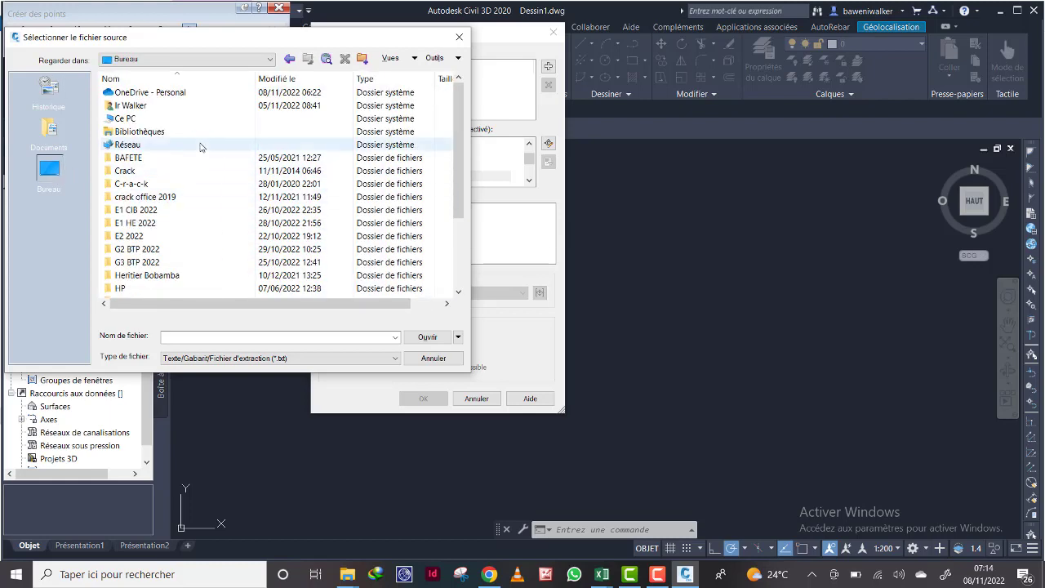
{"action": "double_click", "coordinate": [138, 120]}
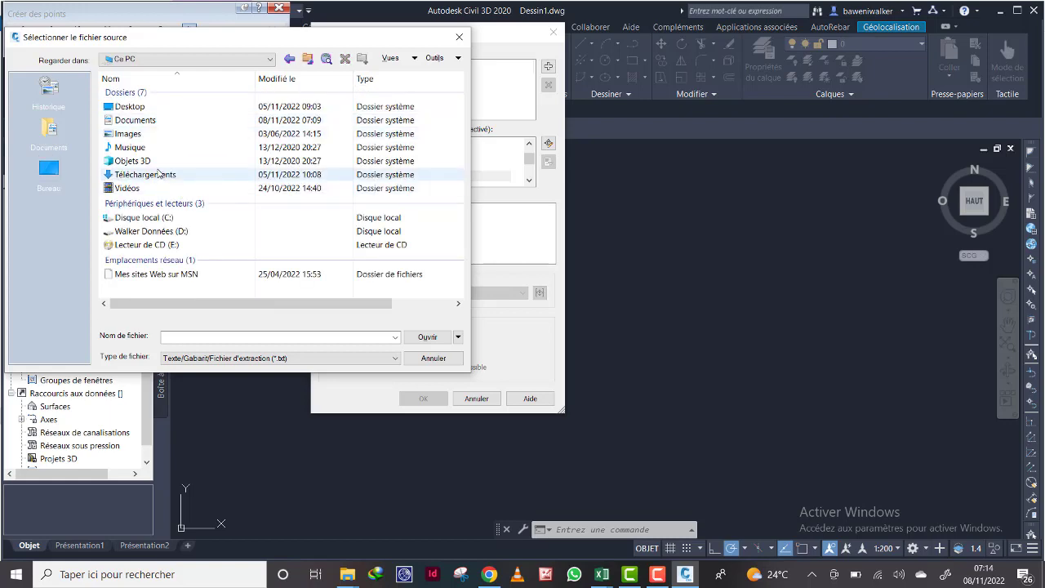
{"action": "double_click", "coordinate": [176, 233]}
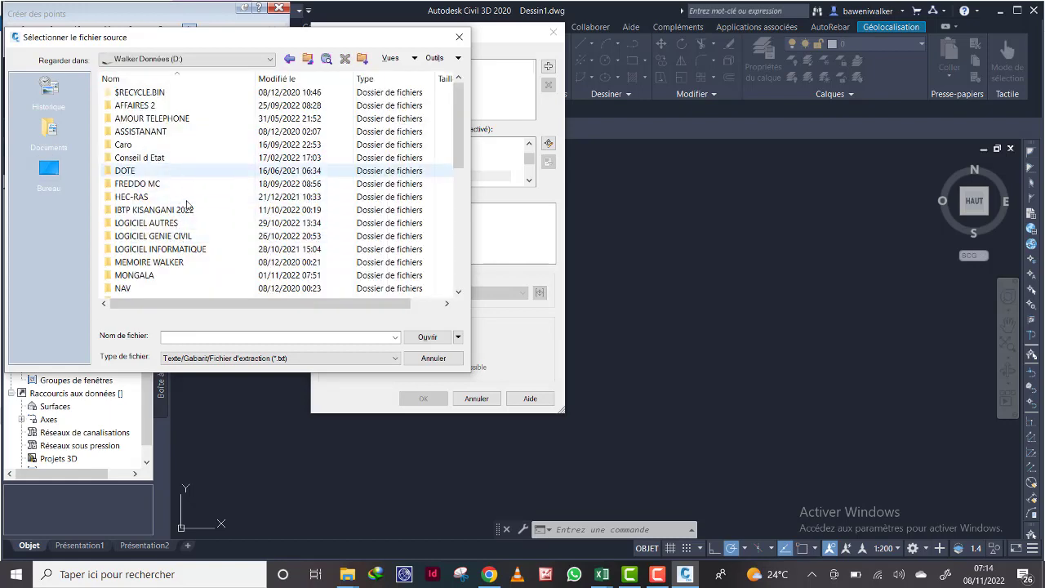
Import the points from Meteo coordonnes finales.txt in YOUTUBE CHAINE, Projet Assainnissement Egout, and close the point creation tools
{"action": "scroll", "coordinate": [190, 236], "scroll_direction": "down", "scroll_amount": 7}
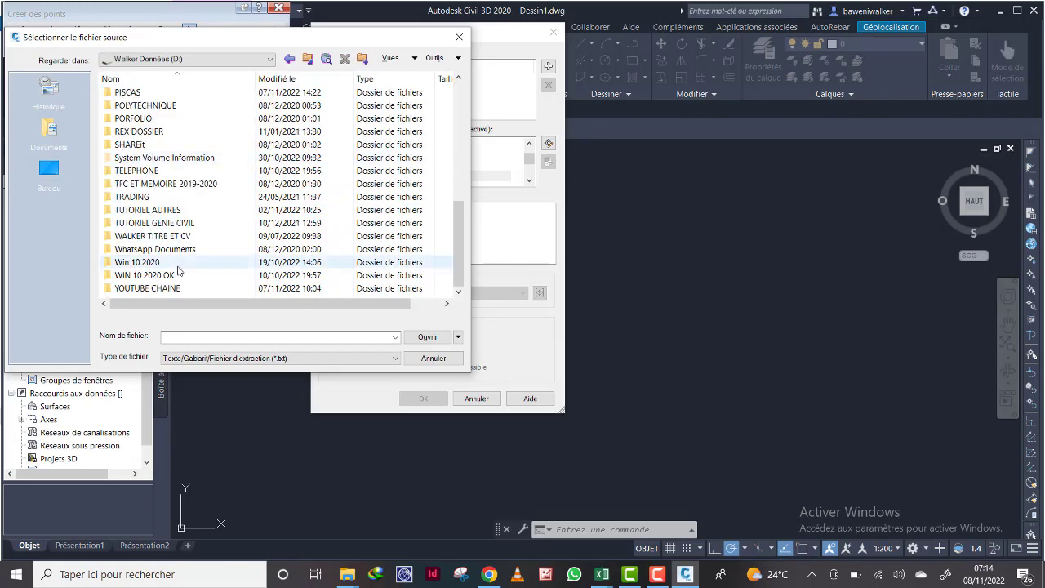
{"action": "double_click", "coordinate": [176, 289]}
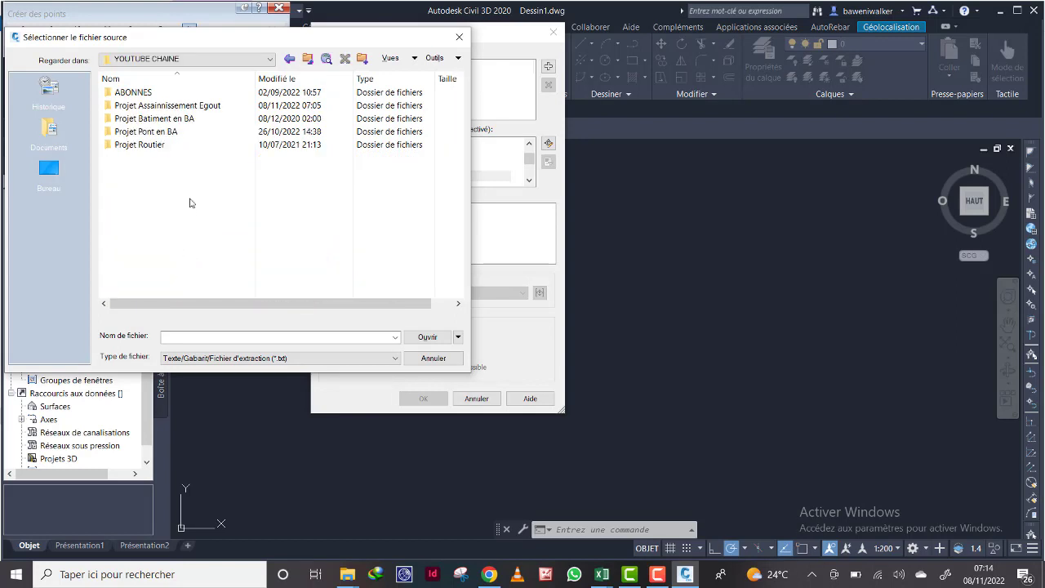
{"action": "double_click", "coordinate": [179, 105]}
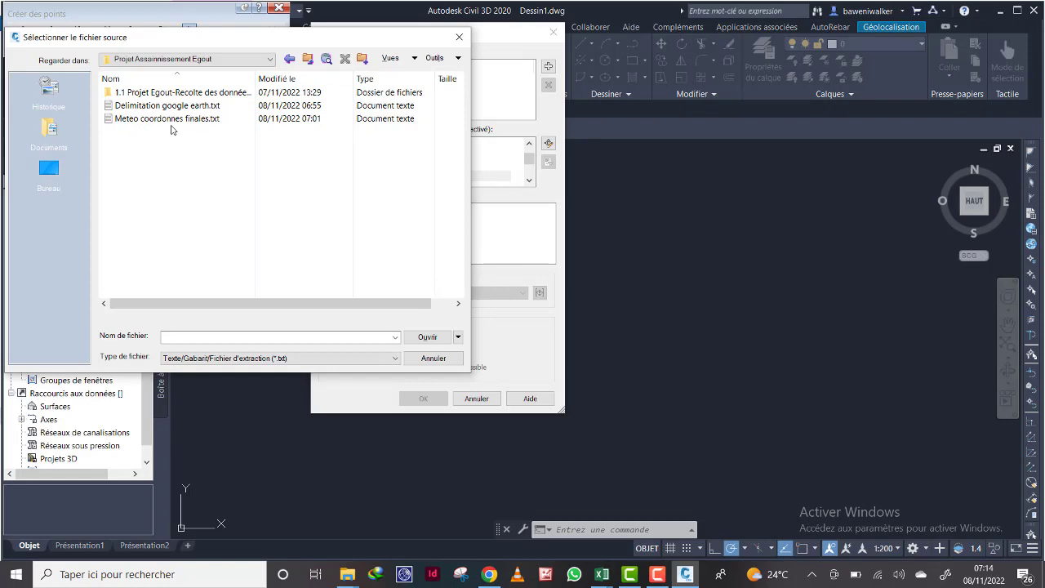
{"action": "left_click", "coordinate": [190, 120]}
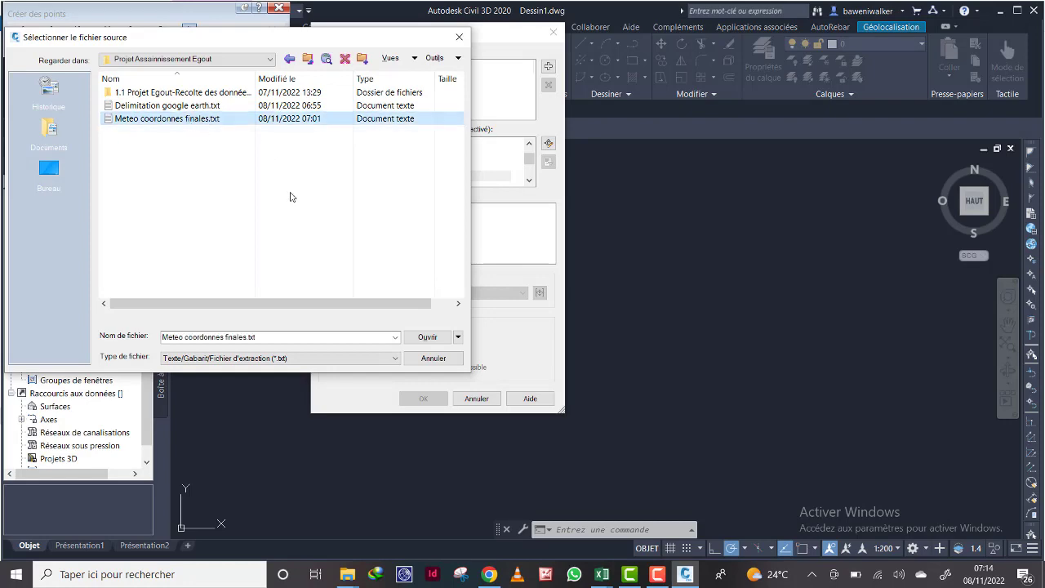
{"action": "left_click", "coordinate": [425, 337]}
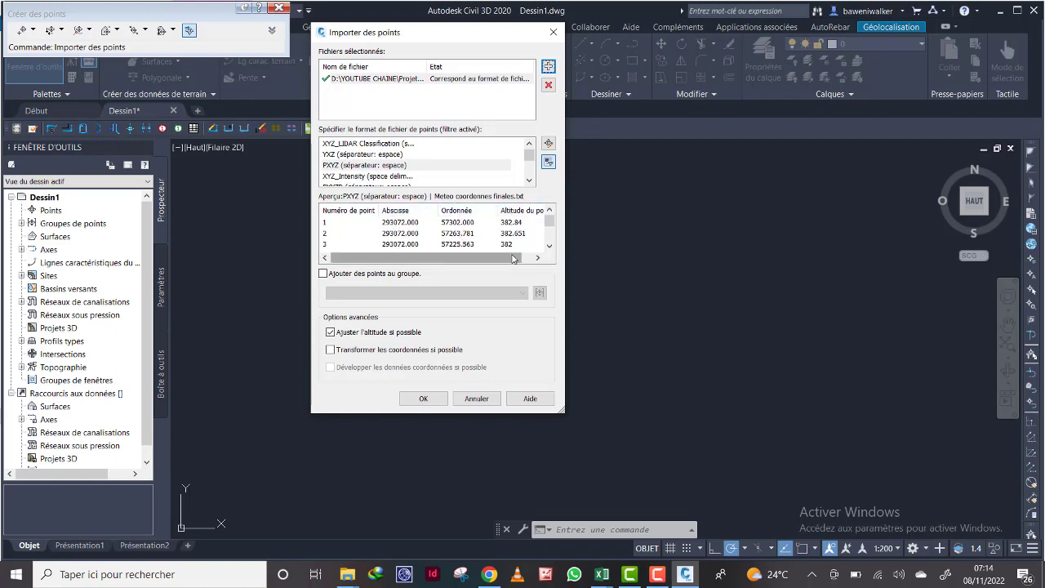
{"action": "left_click", "coordinate": [422, 397]}
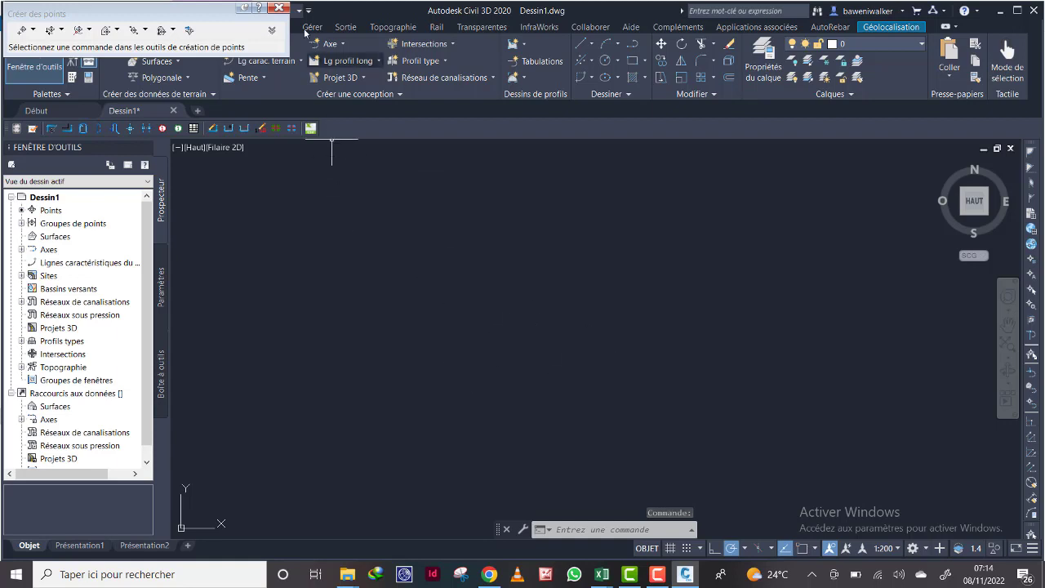
{"action": "left_click", "coordinate": [278, 8]}
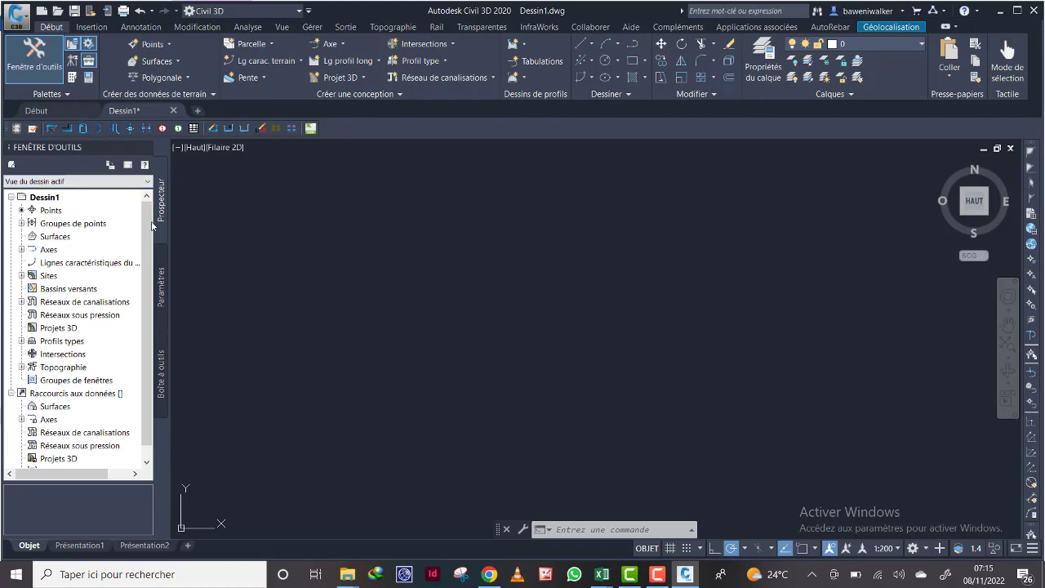
Expand the drawing's point groups and zoom to the _Tous les points group
{"action": "left_click", "coordinate": [21, 224]}
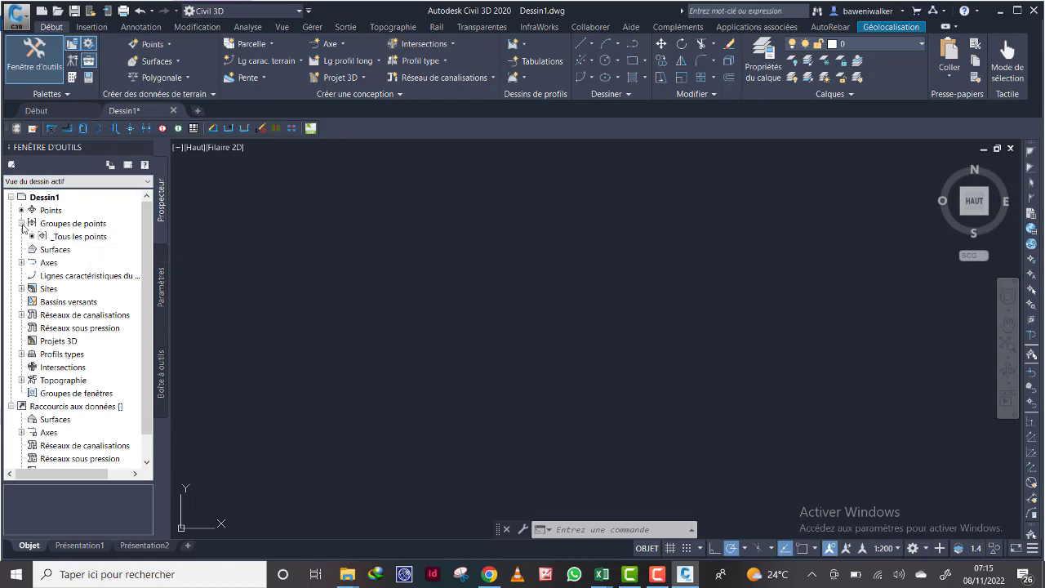
{"action": "right_click", "coordinate": [69, 237]}
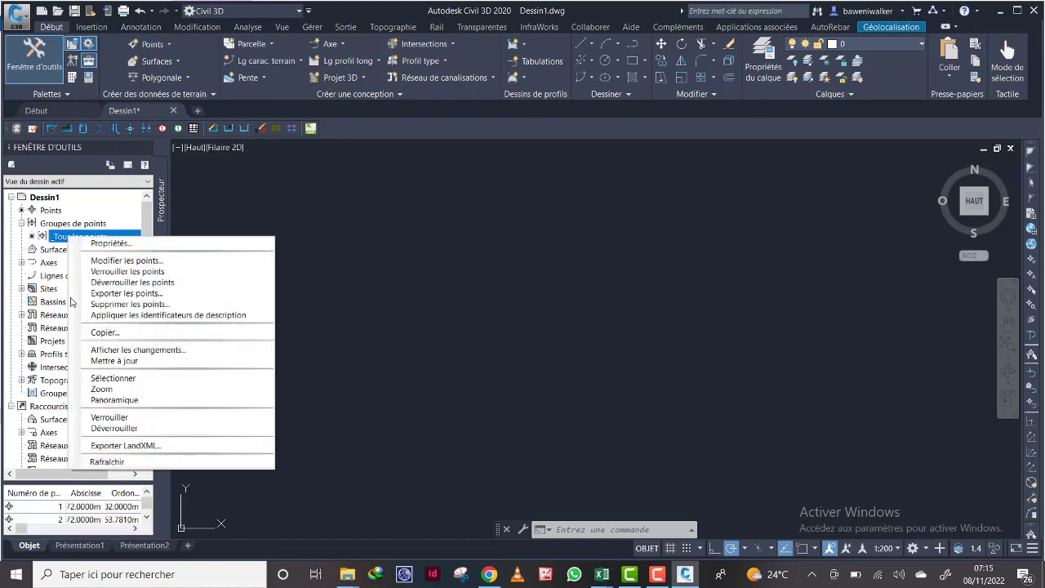
{"action": "left_click", "coordinate": [111, 390]}
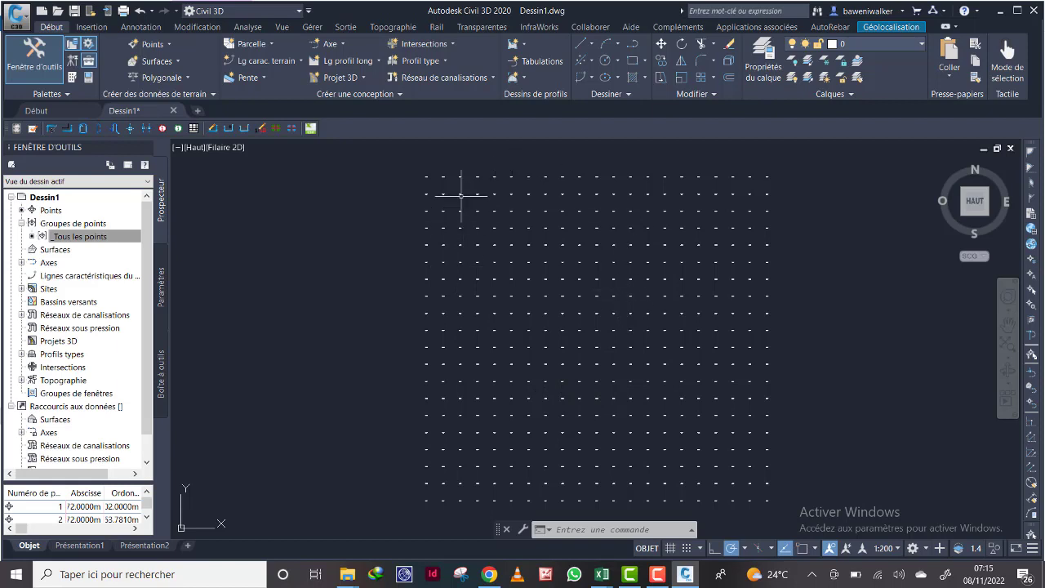
Examine the imported point grid and the X, Y and Z label of the point at its upper-left corner
{"action": "right_click", "coordinate": [299, 186]}
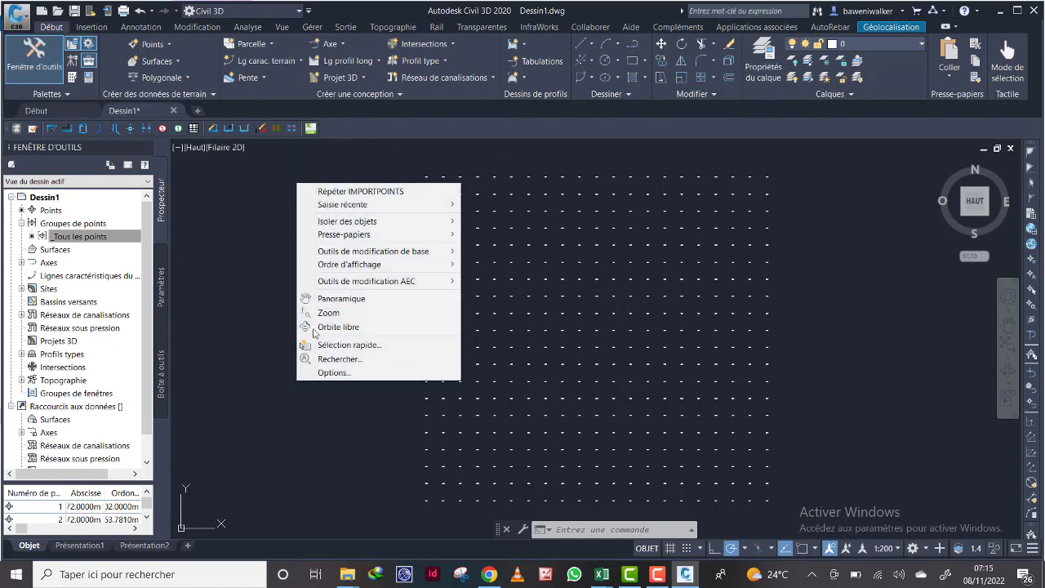
{"action": "left_click", "coordinate": [275, 206]}
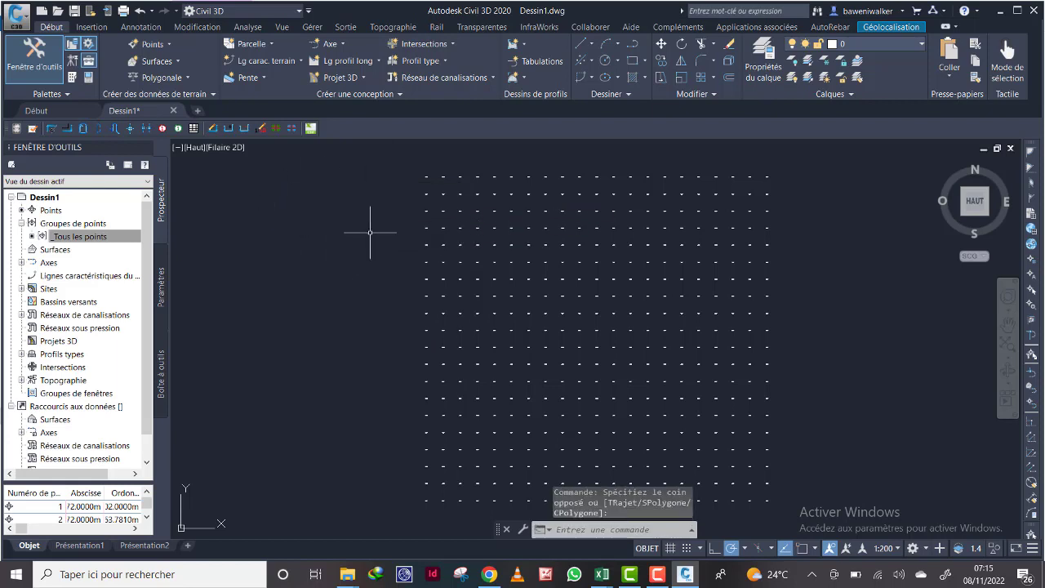
{"action": "scroll", "coordinate": [427, 176], "scroll_direction": "up", "scroll_amount": 2}
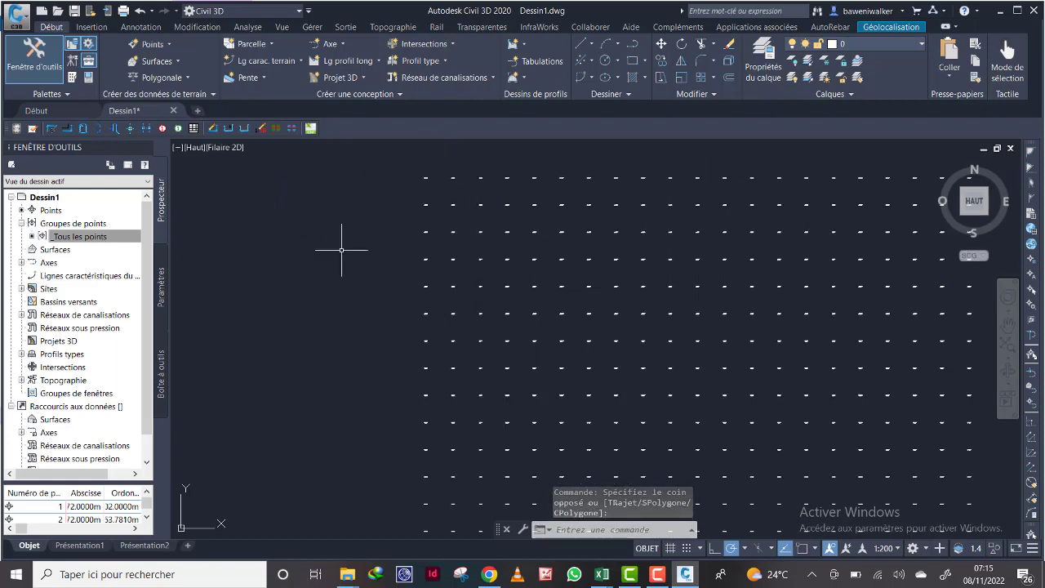
{"action": "scroll", "coordinate": [286, 263], "scroll_direction": "down", "scroll_amount": 4}
{"action": "scroll", "coordinate": [406, 298], "scroll_direction": "up", "scroll_amount": 2}
{"action": "middle_click_drag", "start_coordinate": [377, 240], "coordinate": [466, 236]}
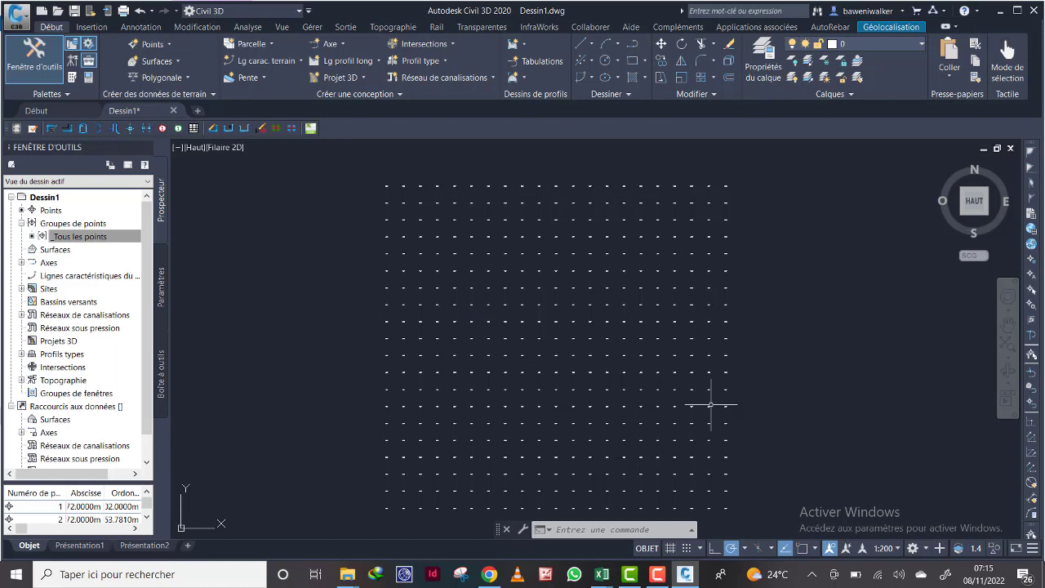
{"action": "scroll", "coordinate": [398, 190], "scroll_direction": "up", "scroll_amount": 6}
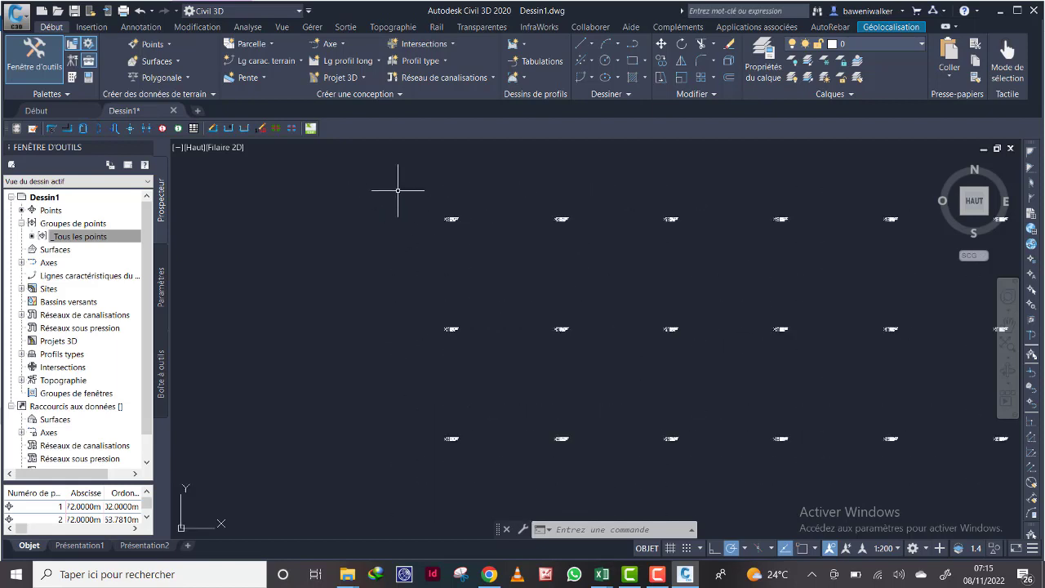
{"action": "scroll", "coordinate": [397, 190], "scroll_direction": "up", "scroll_amount": 4}
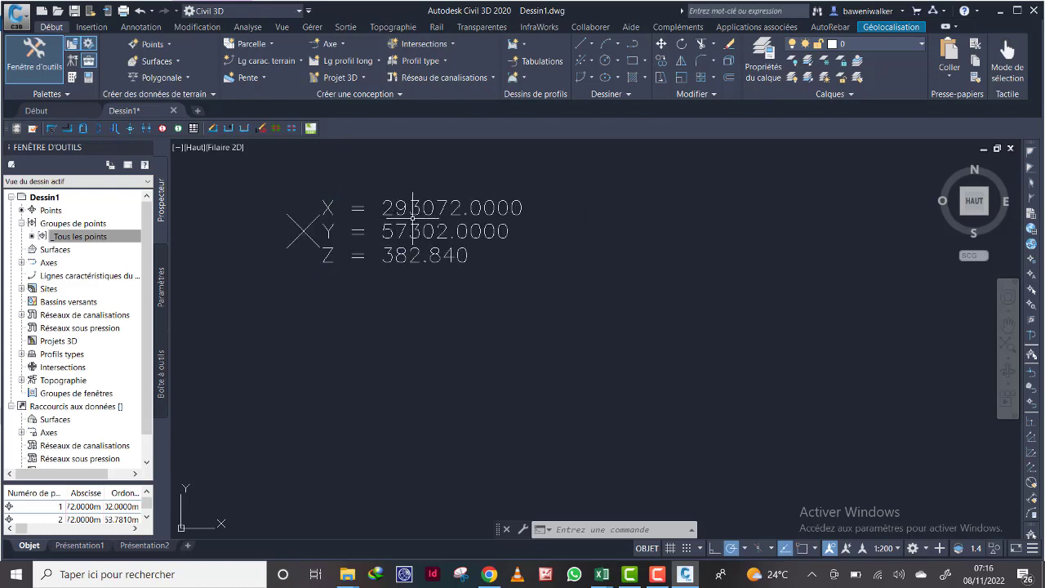
{"action": "scroll", "coordinate": [379, 233], "scroll_direction": "down", "scroll_amount": 5}
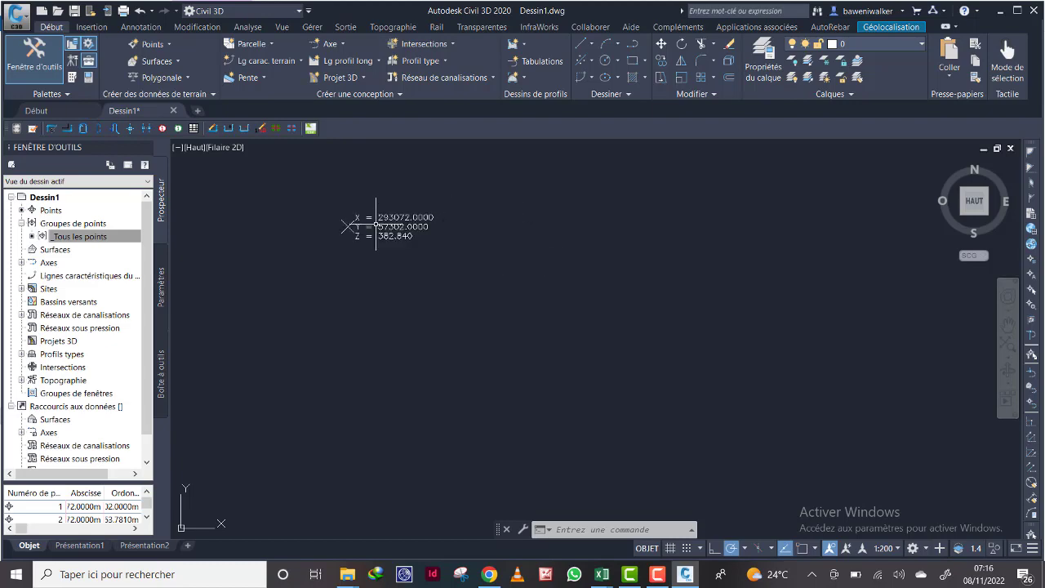
{"action": "scroll", "coordinate": [380, 233], "scroll_direction": "down", "scroll_amount": 5}
{"action": "mouse_move", "coordinate": [517, 385]}
{"action": "middle_mouse_down"}
{"action": "mouse_move", "coordinate": [532, 342]}
{"action": "mouse_move", "coordinate": [524, 352]}
{"action": "middle_mouse_up"}
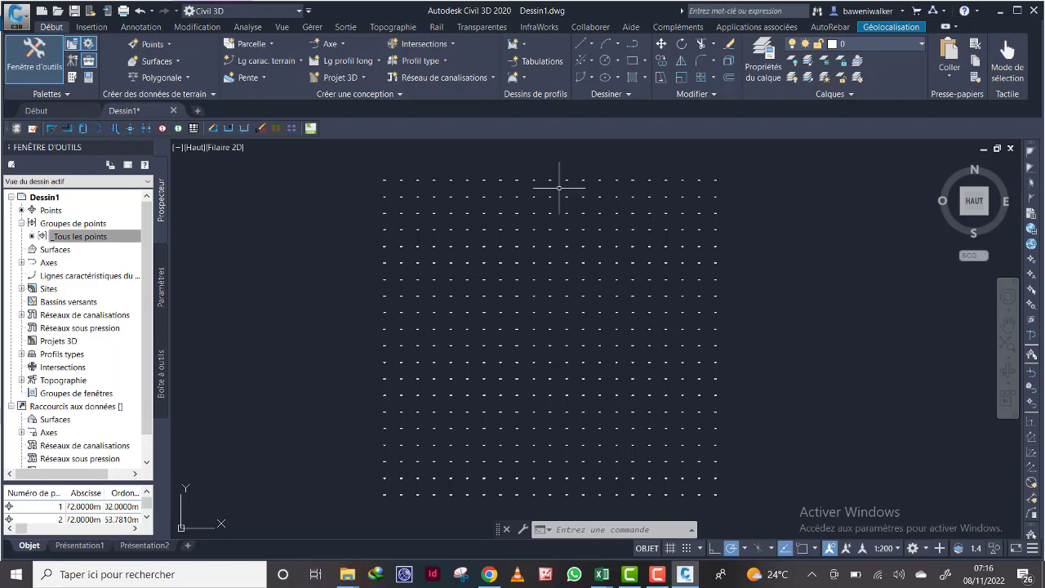
Start creating a triangulated surface and name it Meteo Surface
{"action": "left_click", "coordinate": [179, 64]}
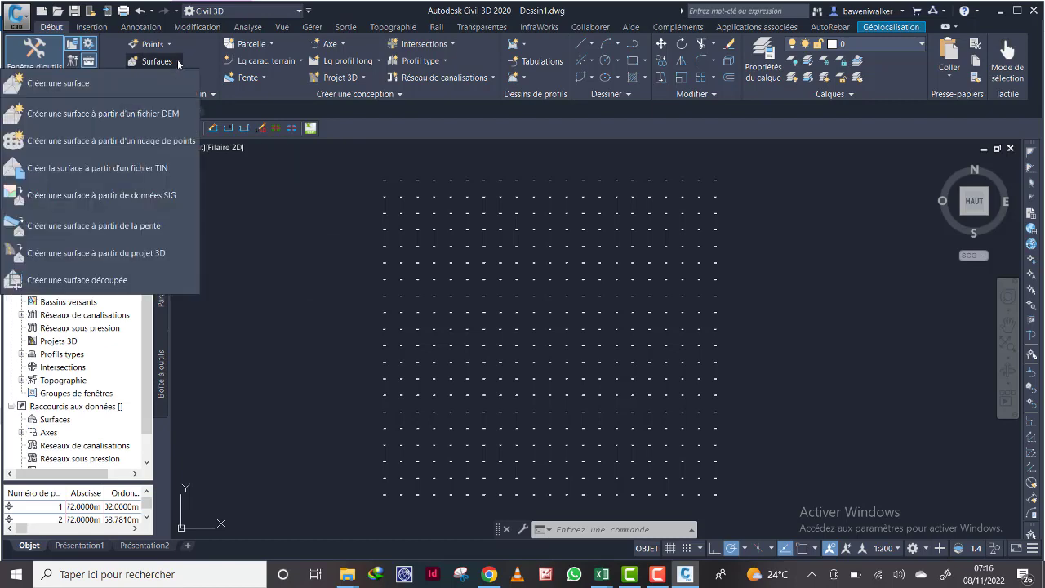
{"action": "left_click", "coordinate": [113, 84]}
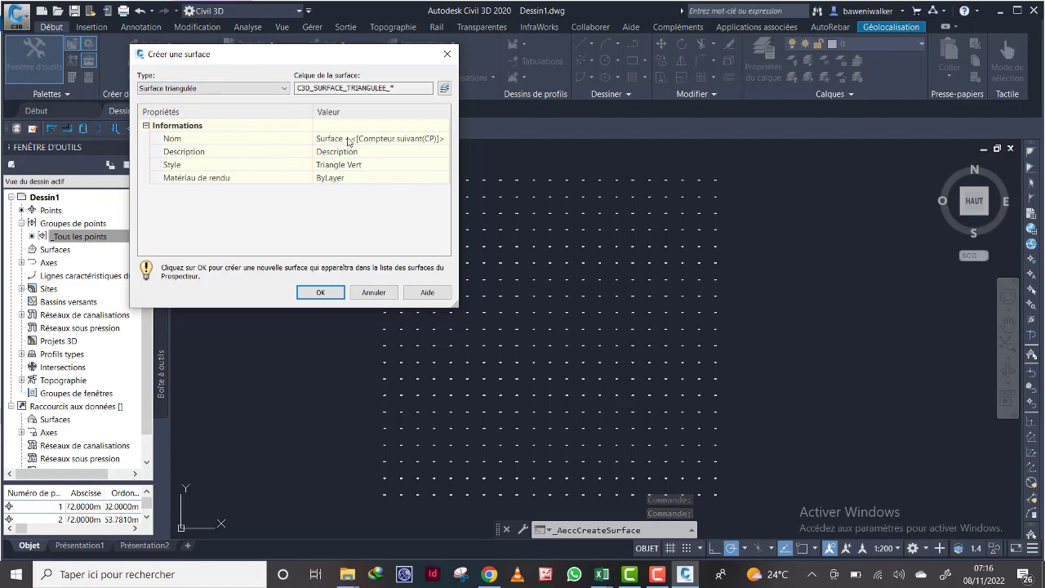
{"action": "left_click", "coordinate": [382, 141]}
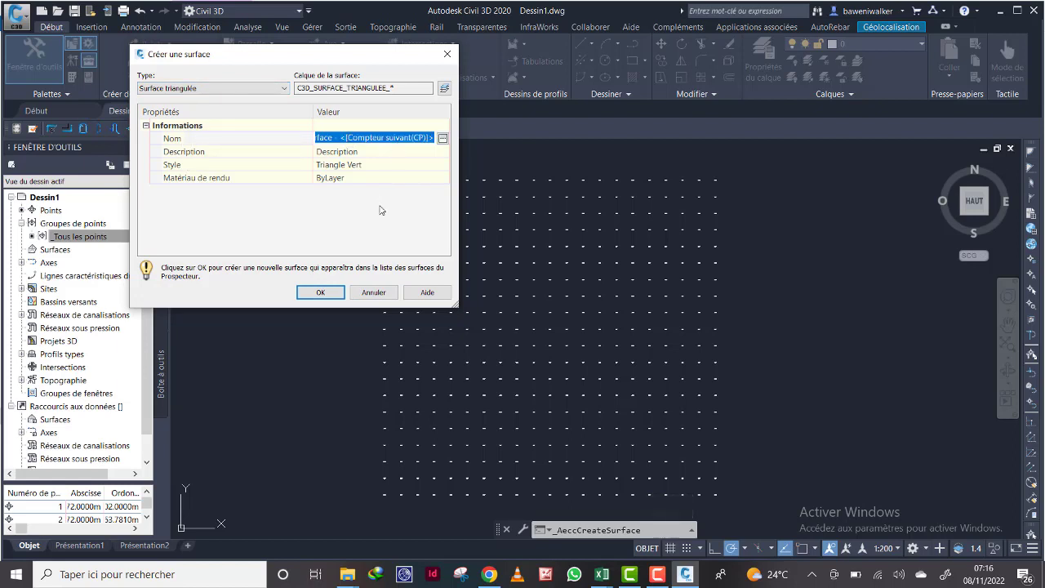
{"action": "type", "text": "Meteo Surface"}
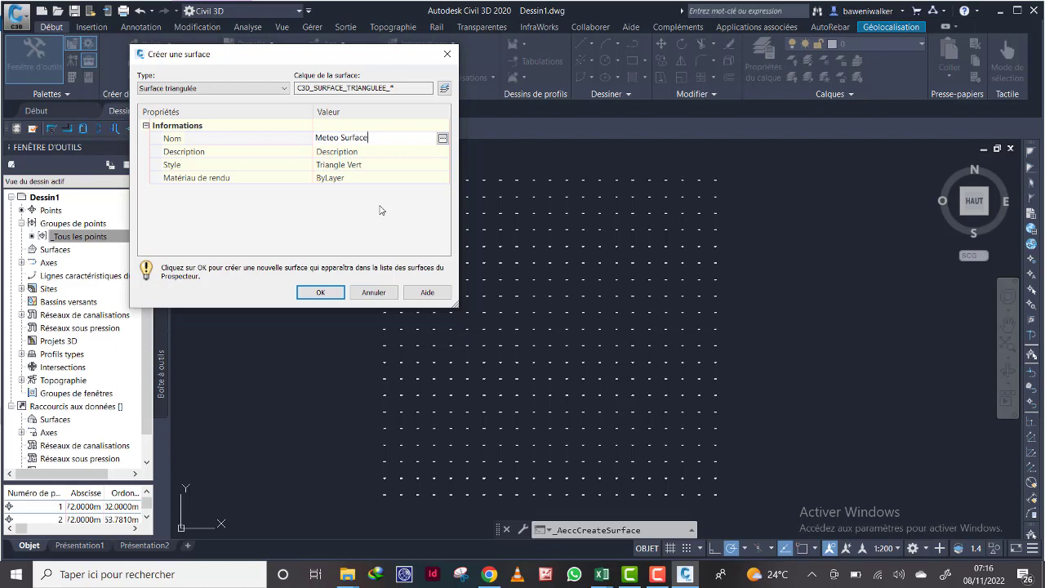
{"action": "key", "text": "Return"}
Give the new surface the style Courbe de Niveau 5m-25m and create it
{"action": "left_click", "coordinate": [409, 166]}
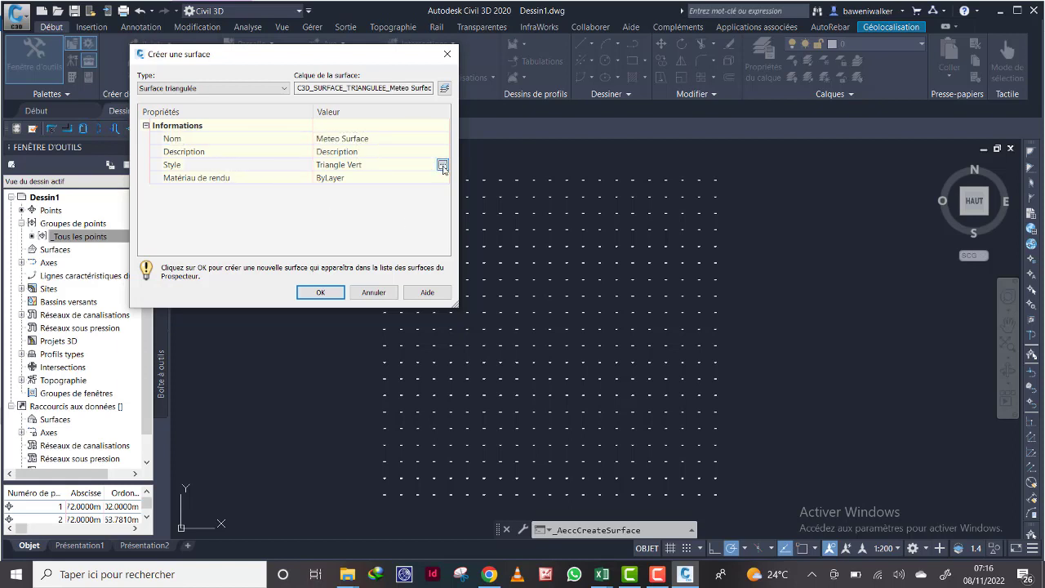
{"action": "left_click", "coordinate": [442, 165]}
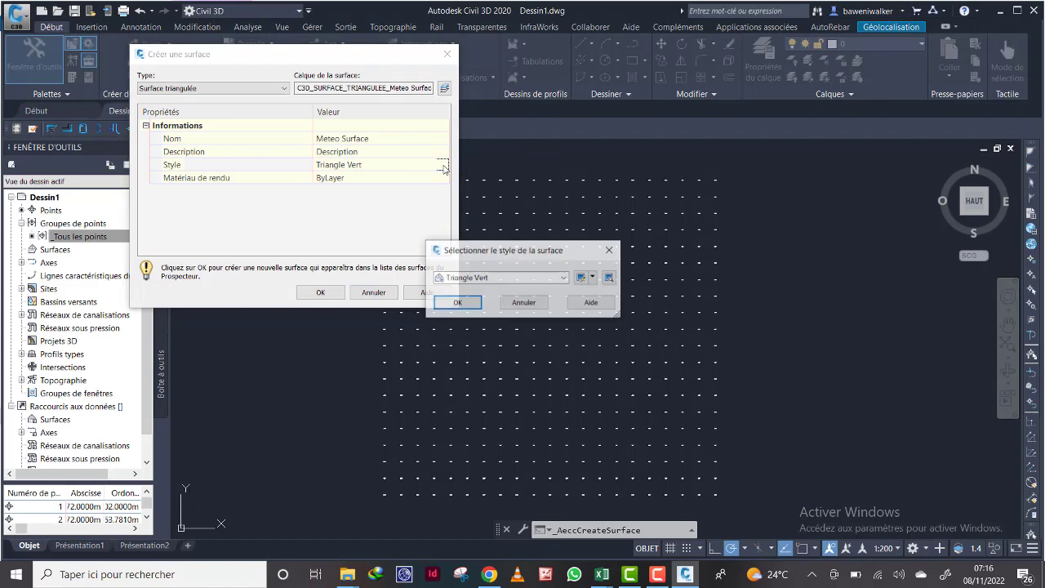
{"action": "left_click", "coordinate": [563, 277]}
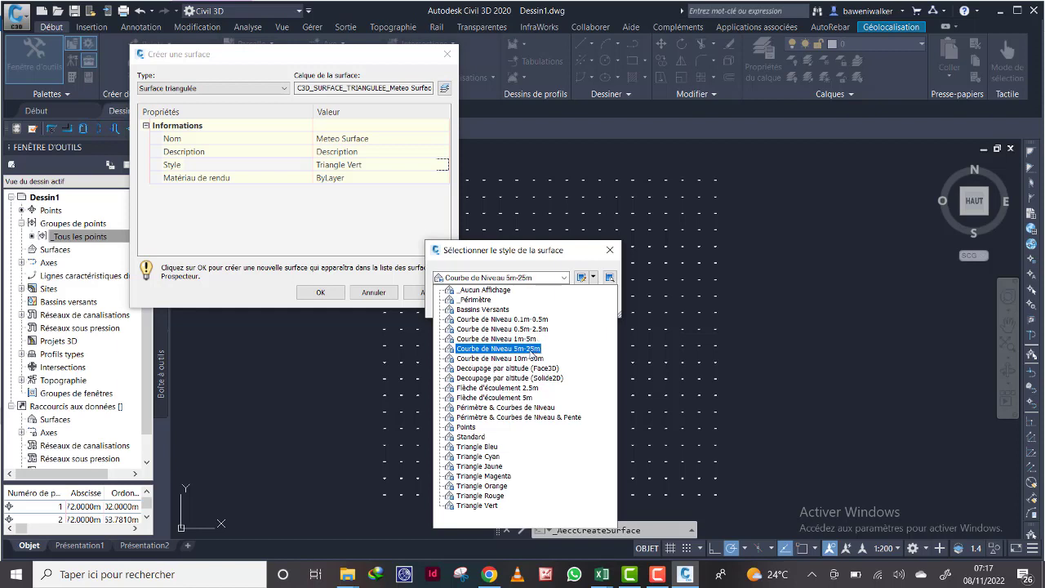
{"action": "left_click", "coordinate": [531, 350]}
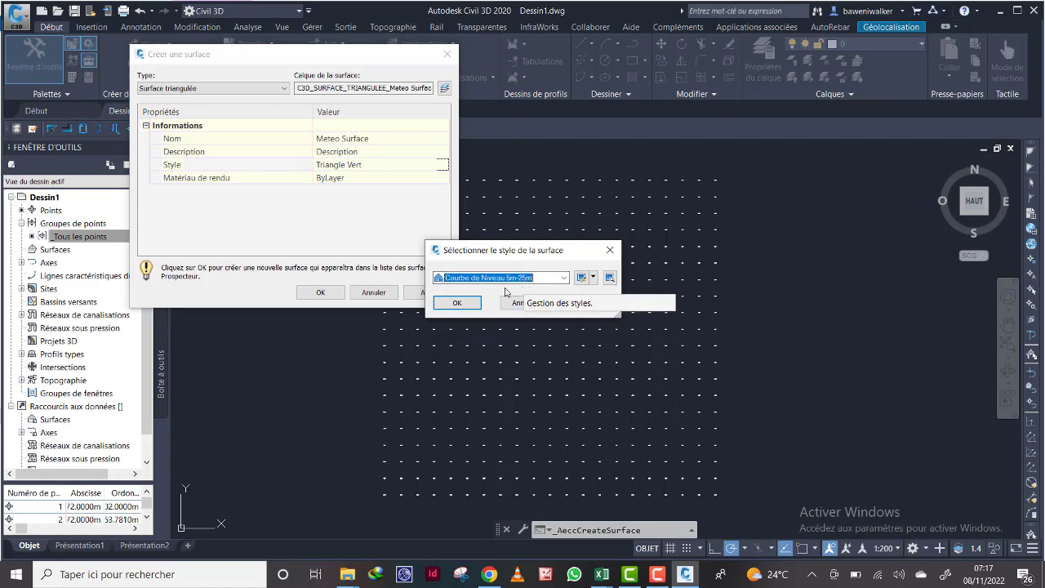
{"action": "left_click", "coordinate": [459, 303]}
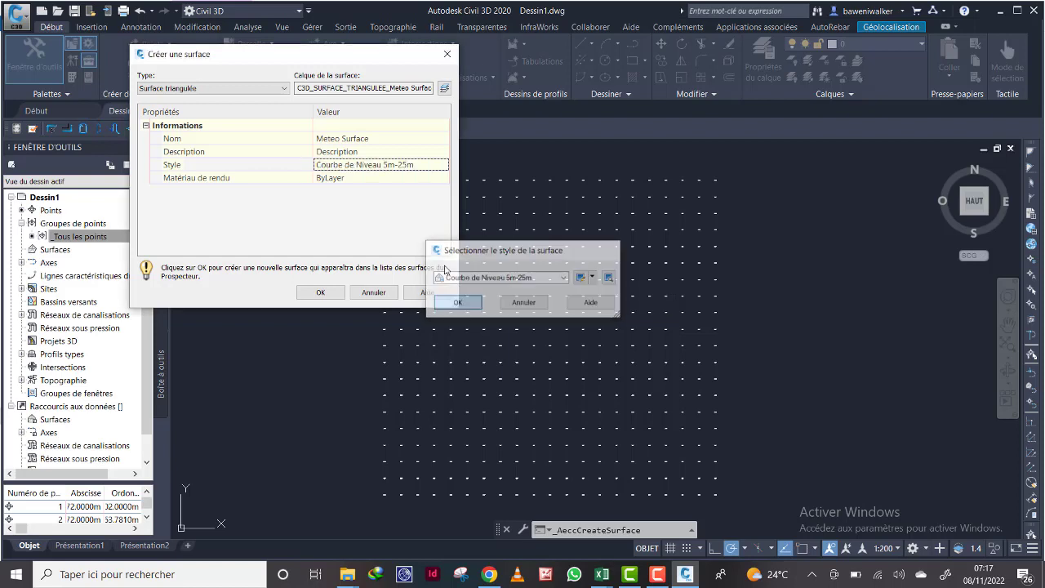
{"action": "left_click", "coordinate": [319, 293]}
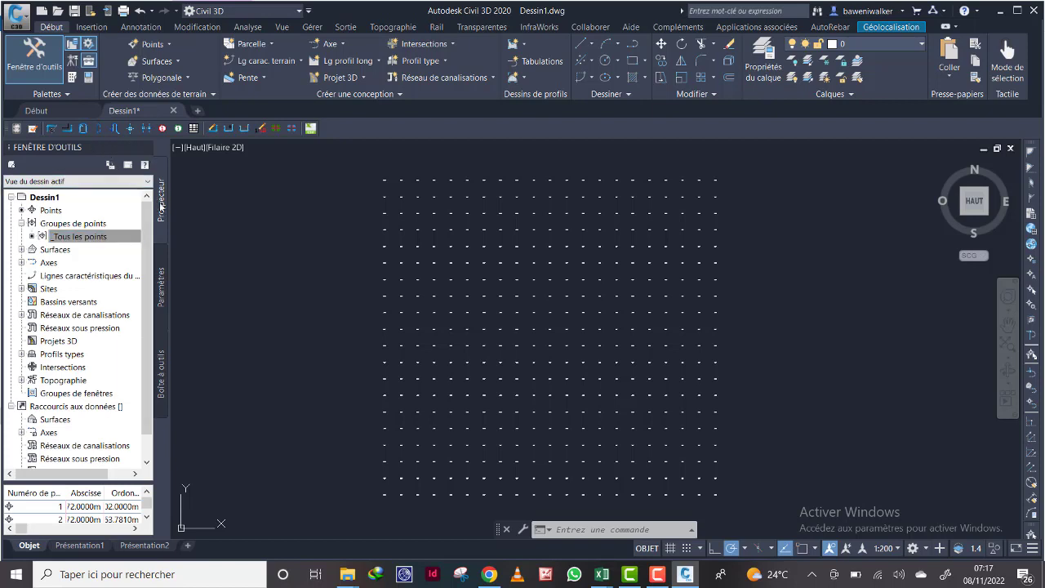
Add the _Tous les points point group to the definition of Meteo Surface
{"action": "left_click", "coordinate": [22, 250]}
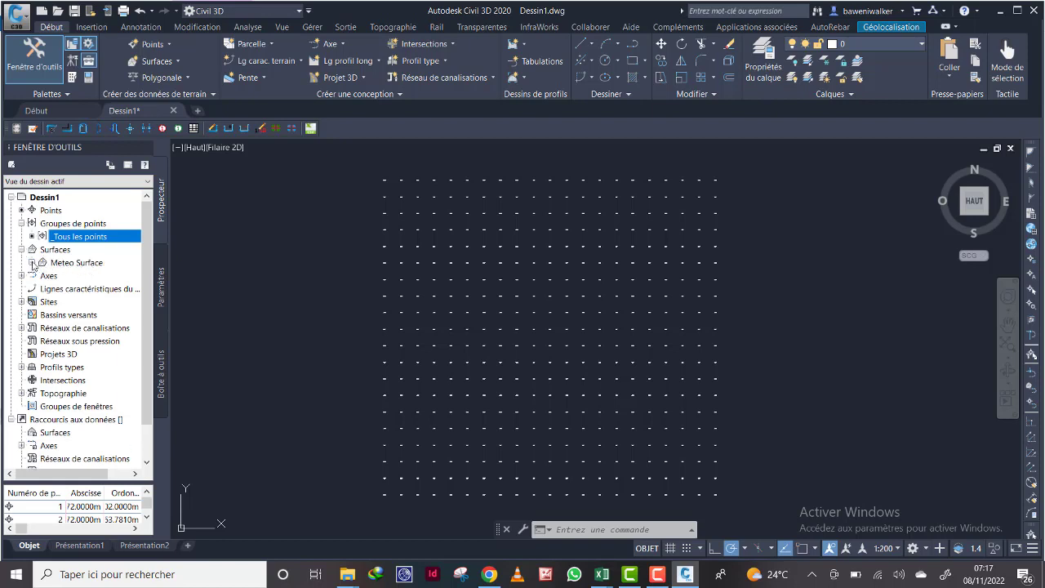
{"action": "left_click", "coordinate": [31, 263]}
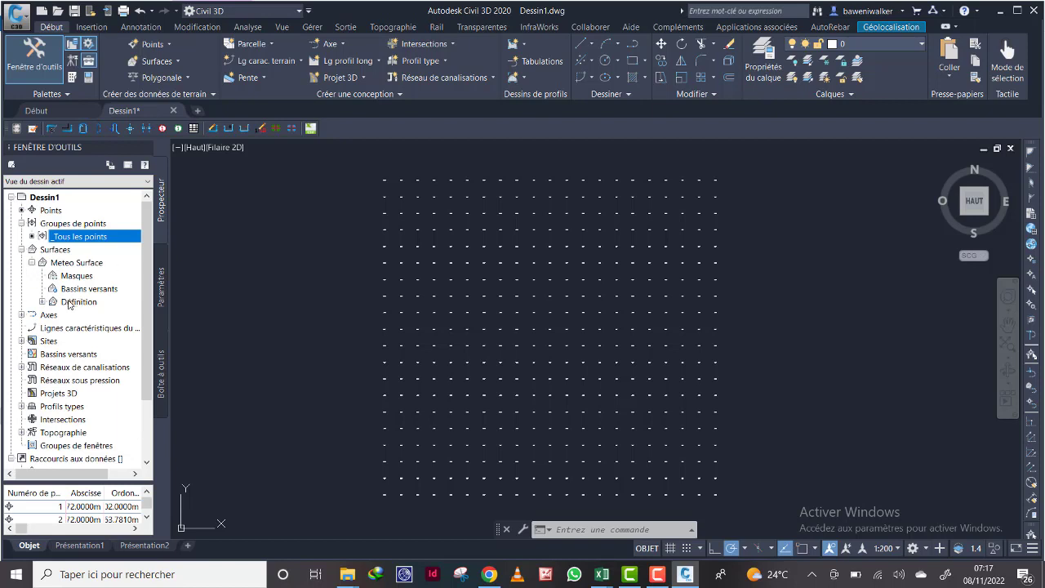
{"action": "left_click", "coordinate": [41, 303]}
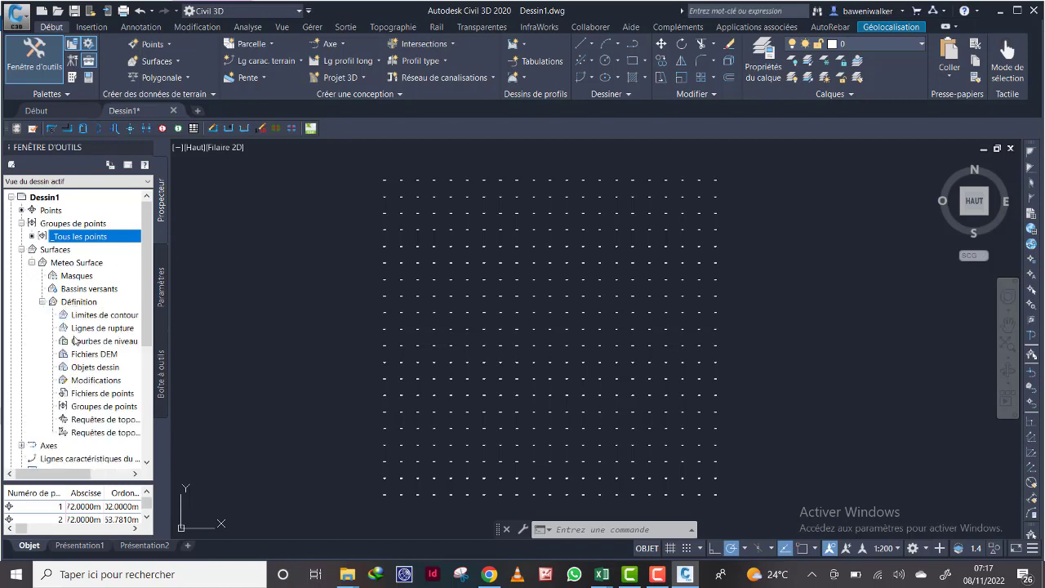
{"action": "right_click", "coordinate": [102, 410]}
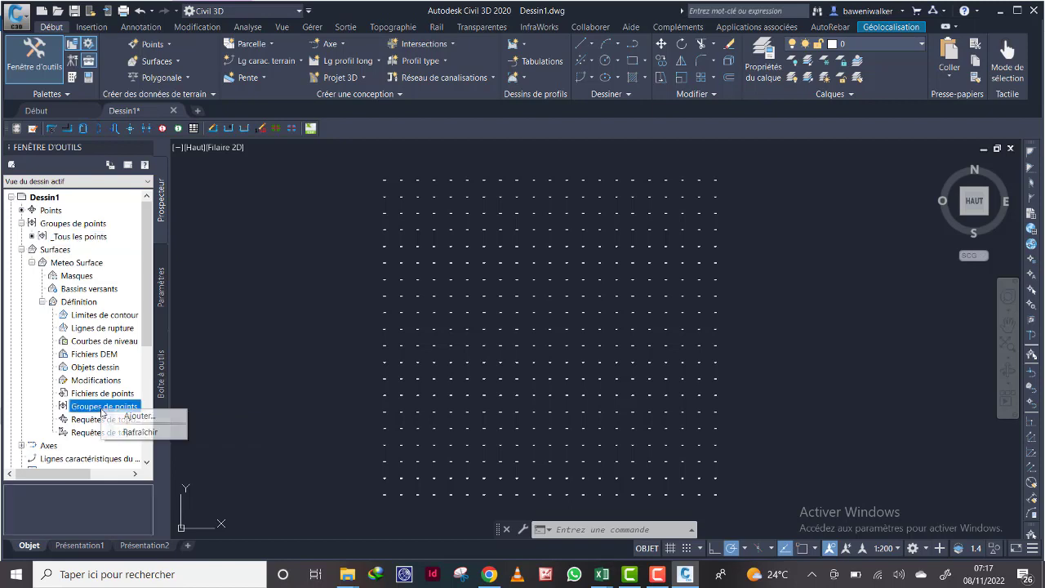
{"action": "left_click", "coordinate": [136, 416]}
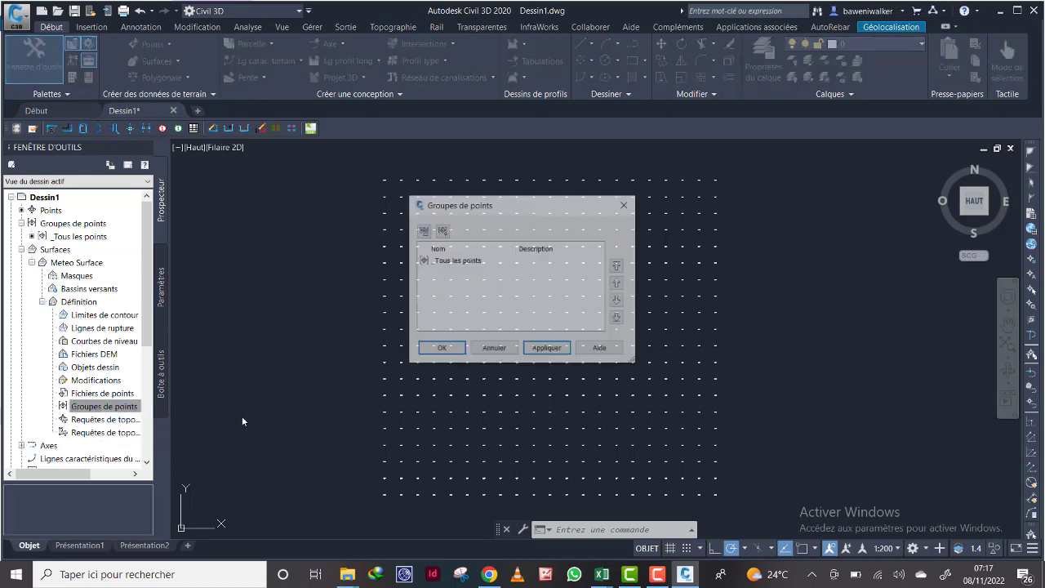
{"action": "left_click", "coordinate": [443, 261]}
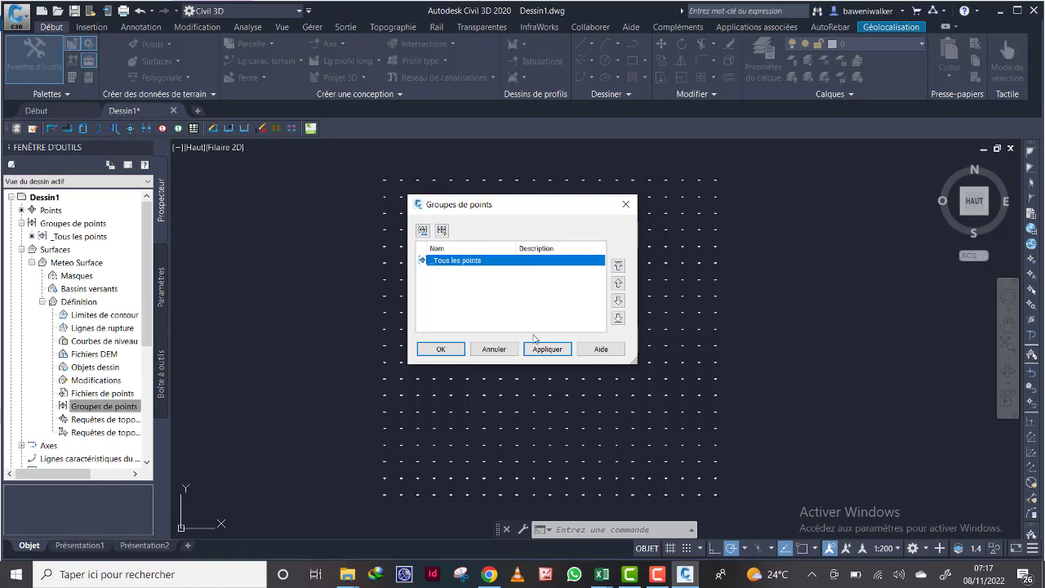
{"action": "left_click", "coordinate": [555, 349]}
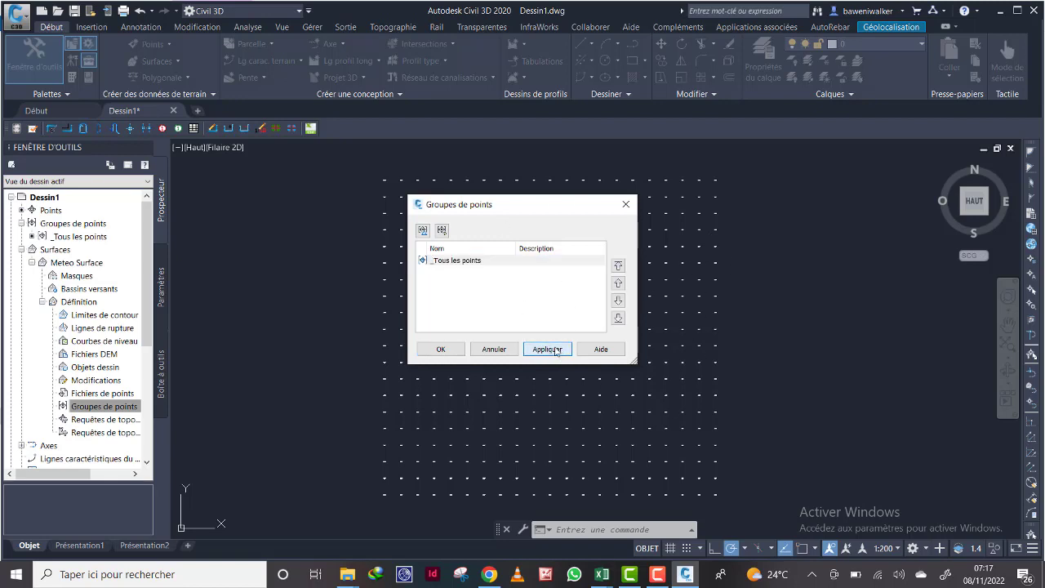
{"action": "left_click", "coordinate": [441, 349]}
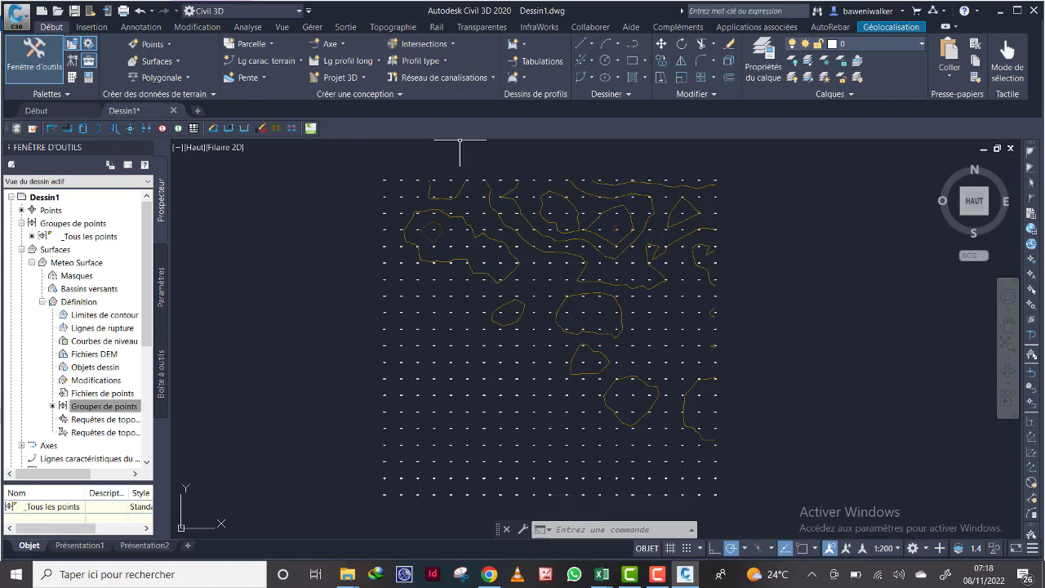
Examine the contour lines of Meteo Surface across the point grid, both close up and as a whole
{"action": "scroll", "coordinate": [525, 215], "scroll_direction": "up", "scroll_amount": 2}
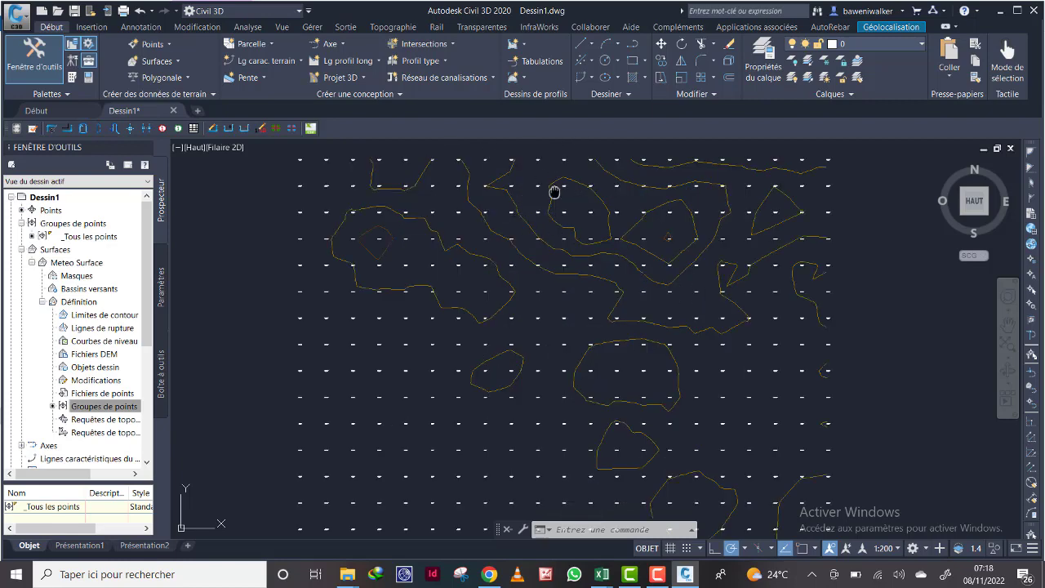
{"action": "scroll", "coordinate": [479, 182], "scroll_direction": "down", "scroll_amount": 2}
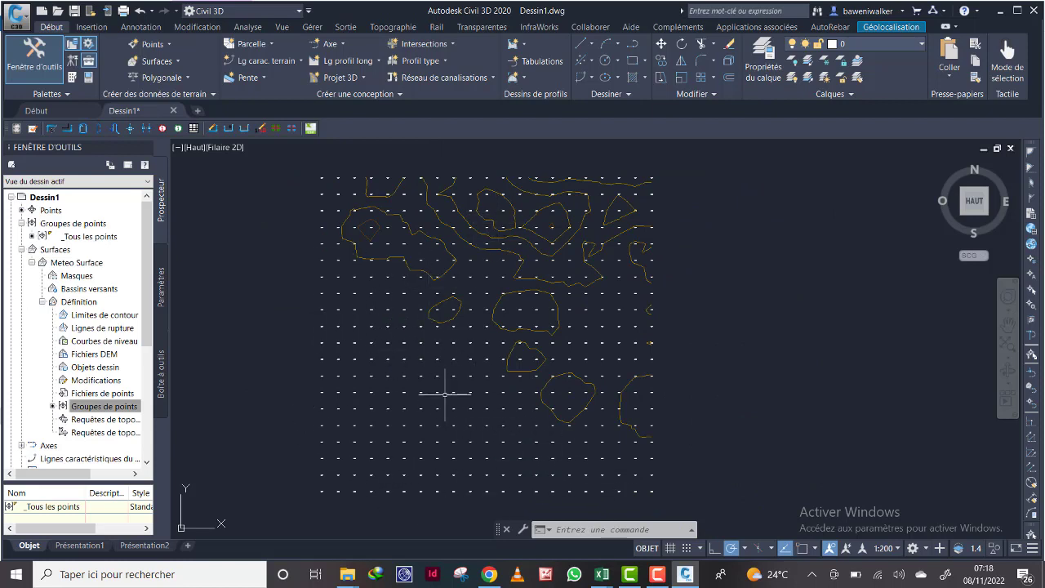
{"action": "scroll", "coordinate": [441, 222], "scroll_direction": "up", "scroll_amount": 6}
{"action": "scroll", "coordinate": [449, 226], "scroll_direction": "down", "scroll_amount": 7}
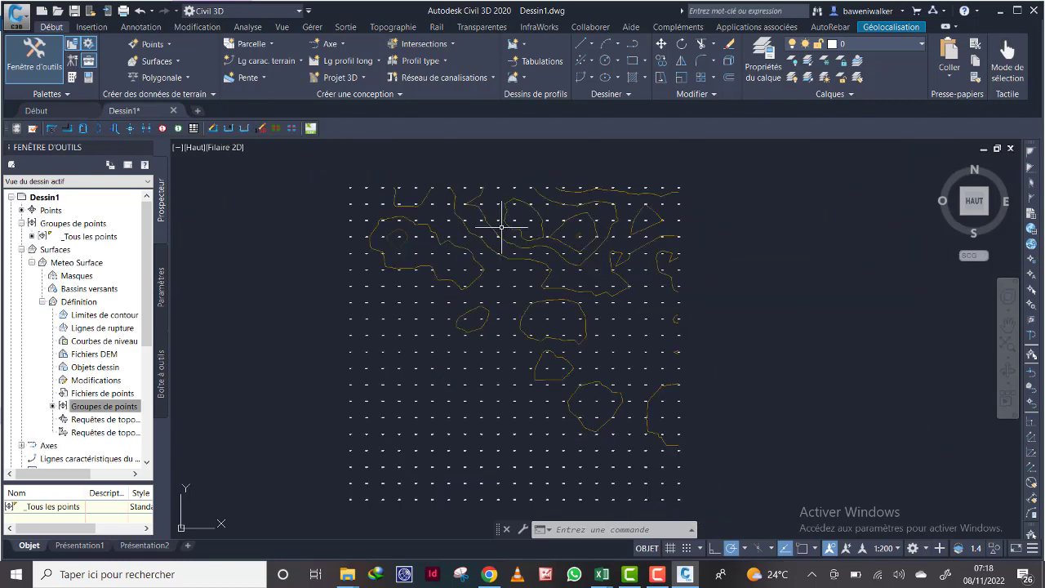
{"action": "scroll", "coordinate": [493, 217], "scroll_direction": "up", "scroll_amount": 3}
{"action": "scroll", "coordinate": [618, 263], "scroll_direction": "up", "scroll_amount": 6}
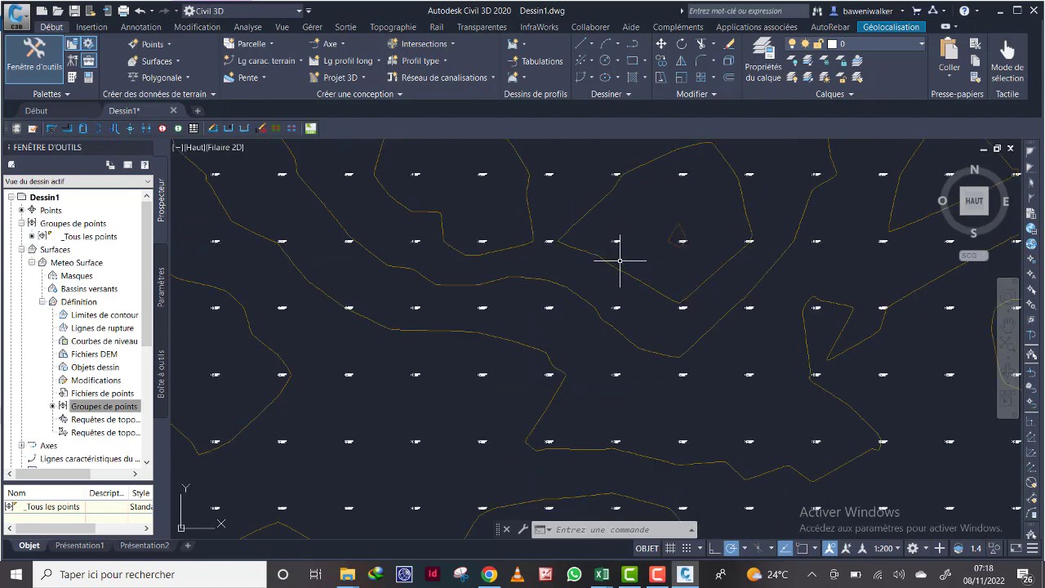
{"action": "scroll", "coordinate": [615, 266], "scroll_direction": "down", "scroll_amount": 8}
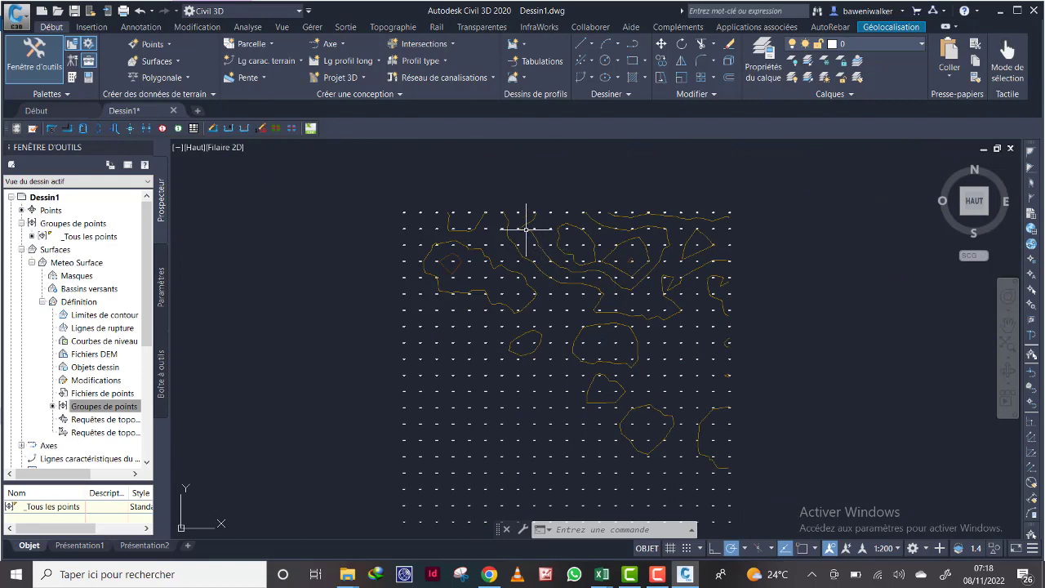
{"action": "middle_click_drag", "start_coordinate": [532, 261], "coordinate": [525, 226]}
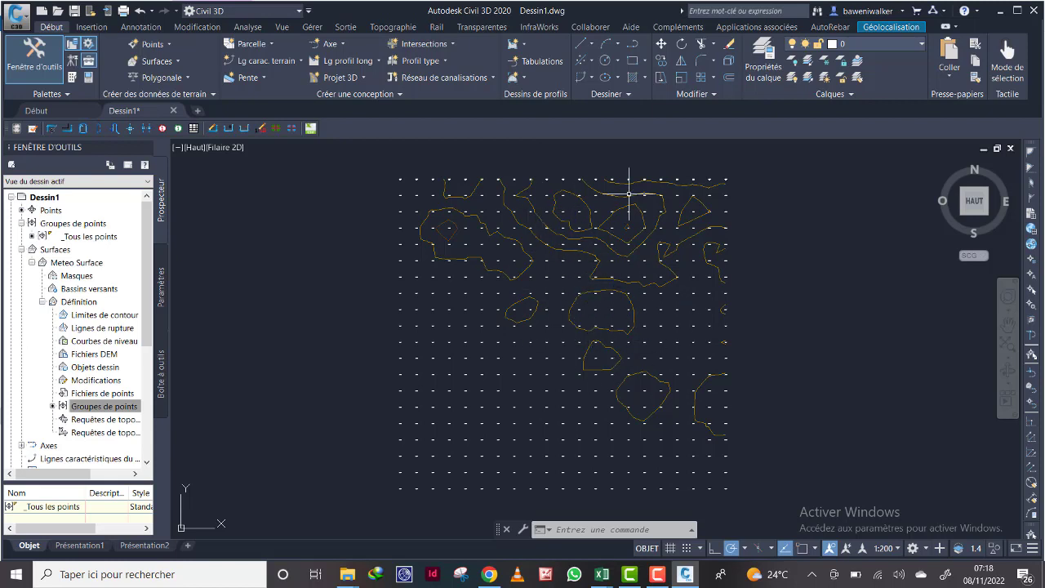
{"action": "middle_click_drag", "start_coordinate": [598, 215], "coordinate": [596, 219]}
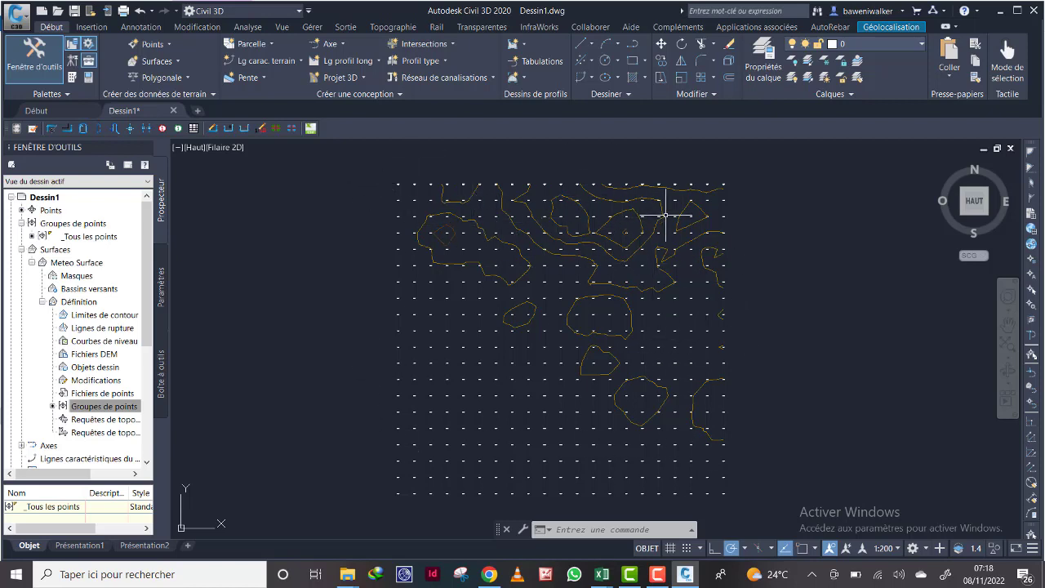
{"action": "left_click", "coordinate": [511, 183]}
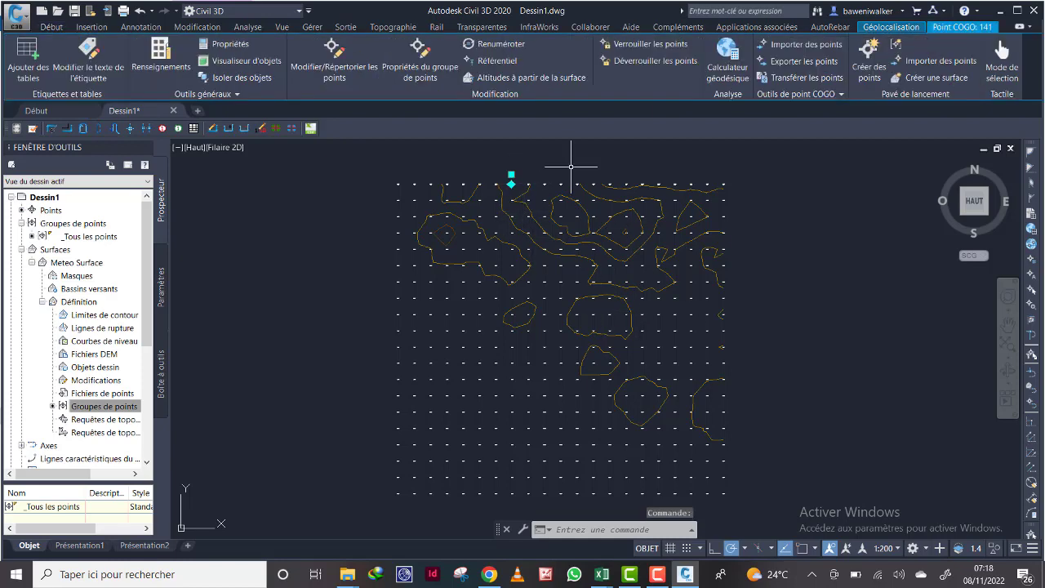
{"action": "key", "text": "Escape"}
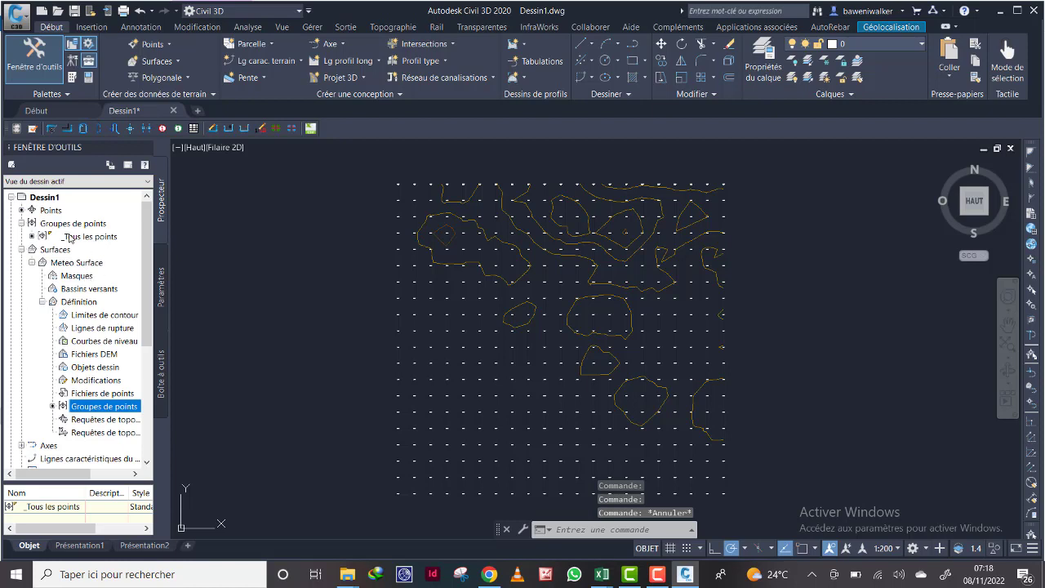
Change the style of Meteo Surface to Courbe de Niveau 1m-5m and inspect its contour lines
{"action": "right_click", "coordinate": [71, 265]}
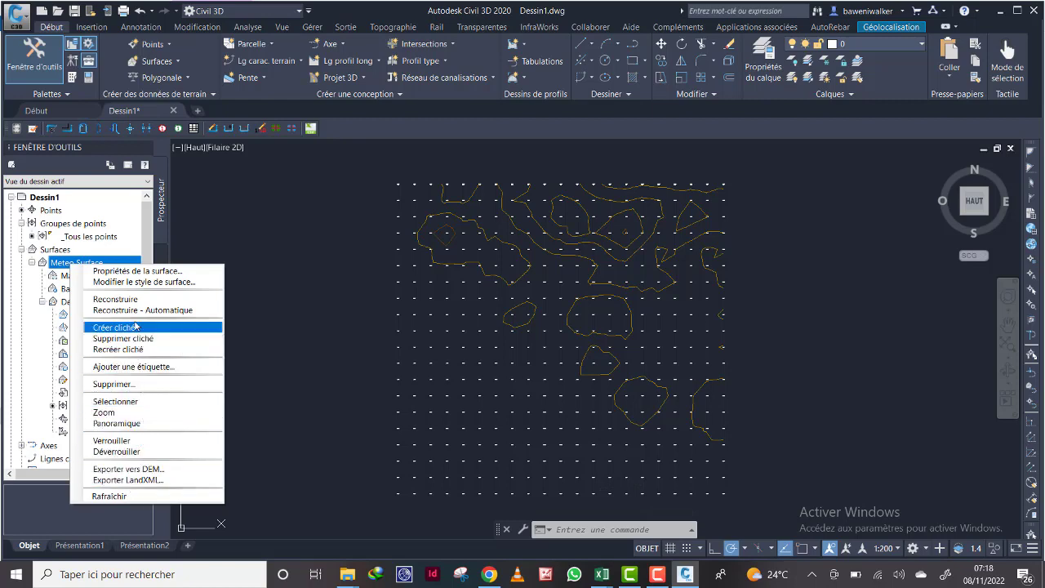
{"action": "left_click", "coordinate": [148, 272]}
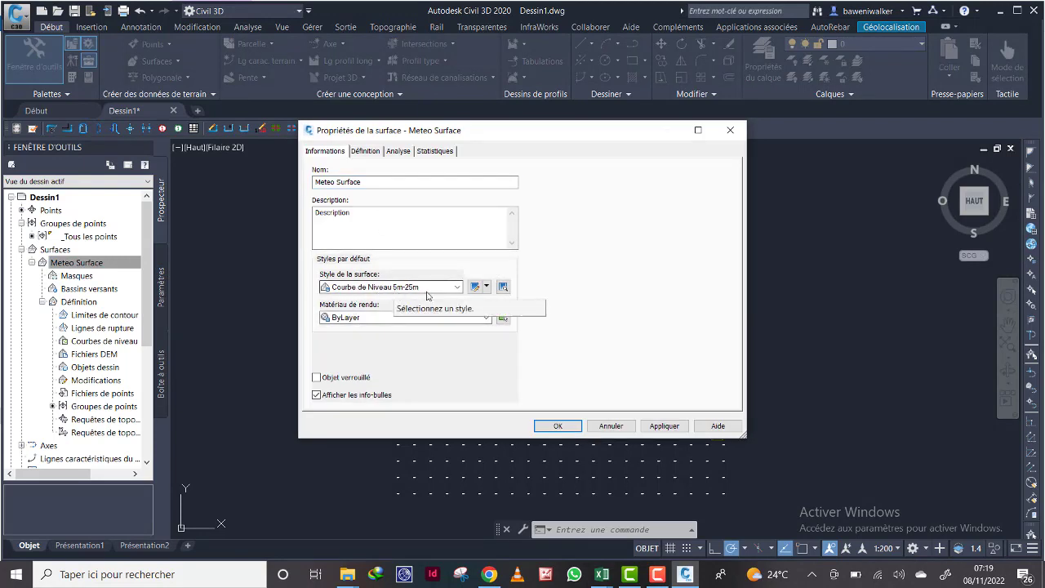
{"action": "left_click", "coordinate": [457, 287]}
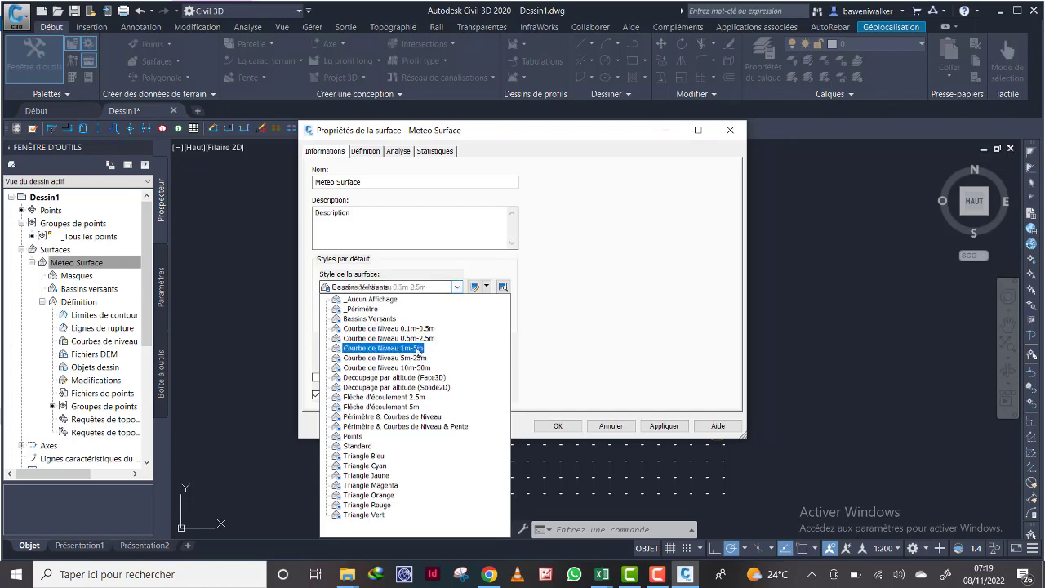
{"action": "left_click", "coordinate": [392, 348]}
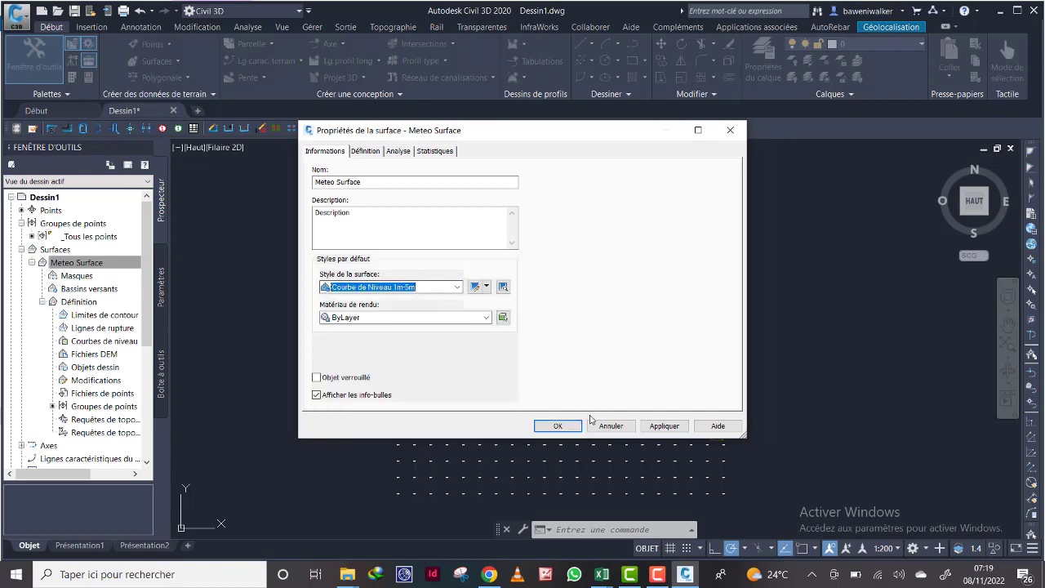
{"action": "left_click", "coordinate": [664, 425]}
{"action": "left_click", "coordinate": [558, 425]}
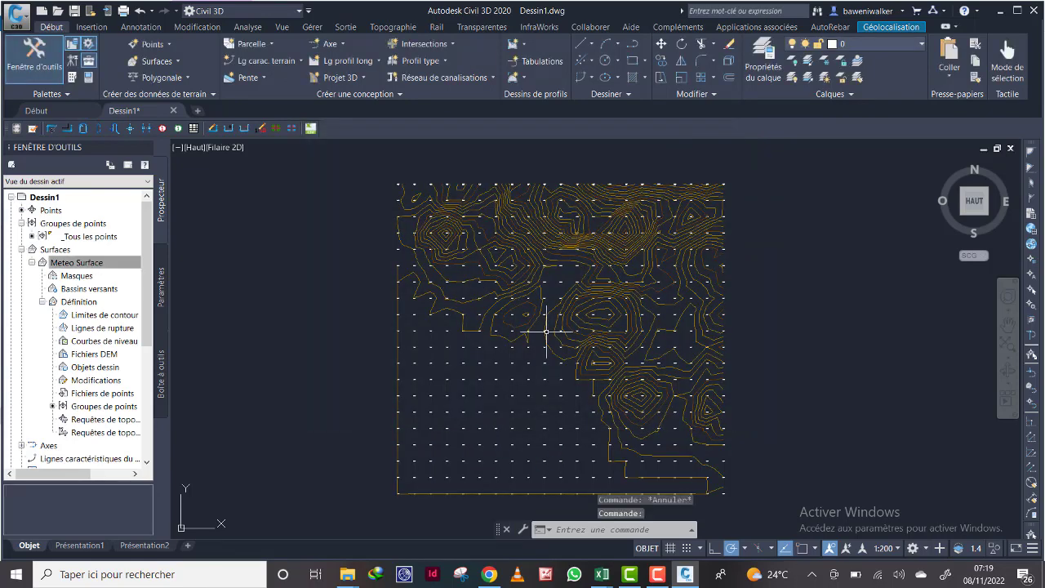
{"action": "scroll", "coordinate": [582, 219], "scroll_direction": "up", "scroll_amount": 6}
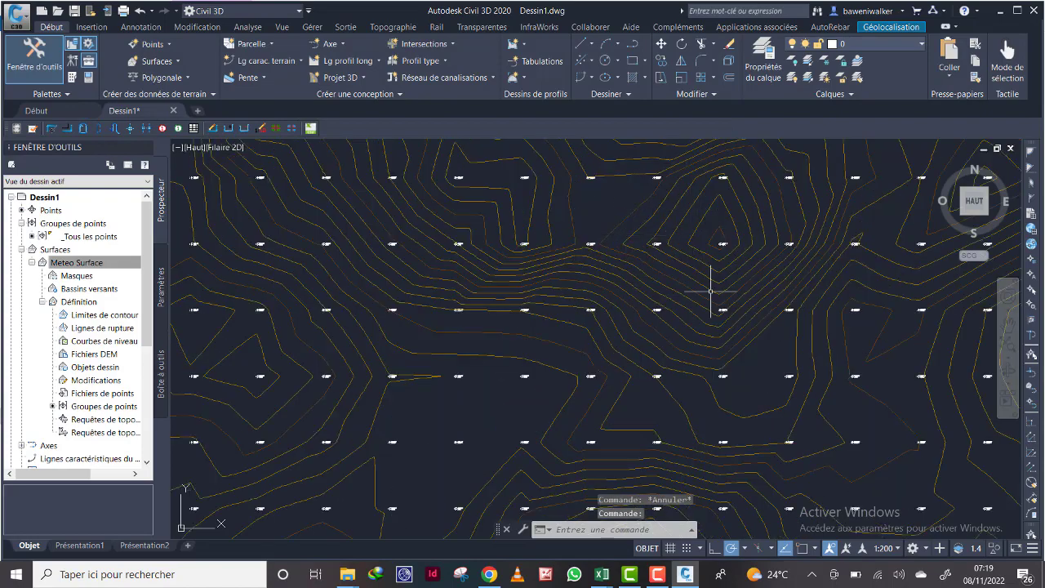
{"action": "scroll", "coordinate": [618, 292], "scroll_direction": "down", "scroll_amount": 6}
{"action": "scroll", "coordinate": [630, 424], "scroll_direction": "up", "scroll_amount": 5}
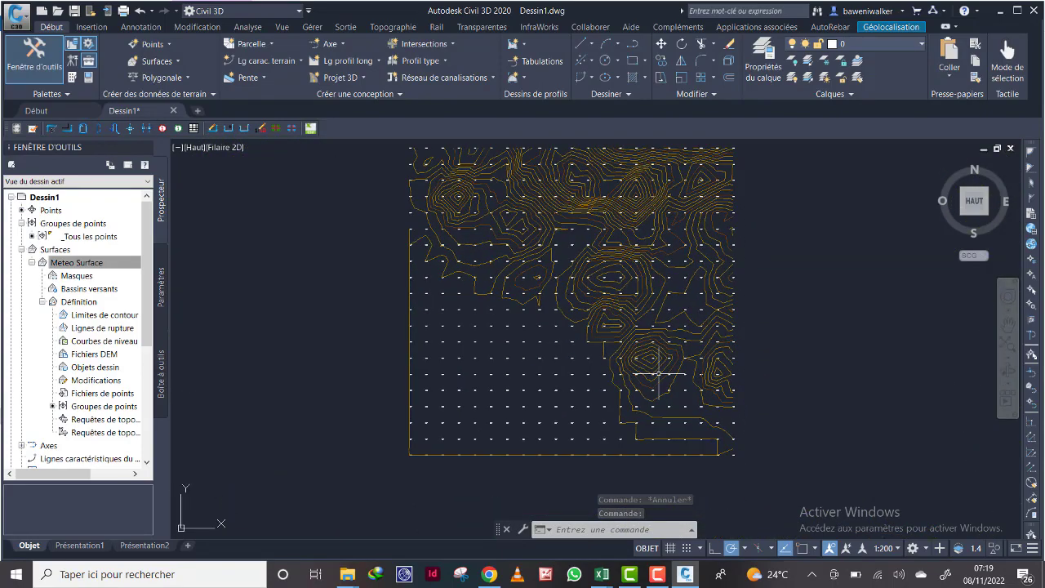
{"action": "scroll", "coordinate": [722, 329], "scroll_direction": "down", "scroll_amount": 5}
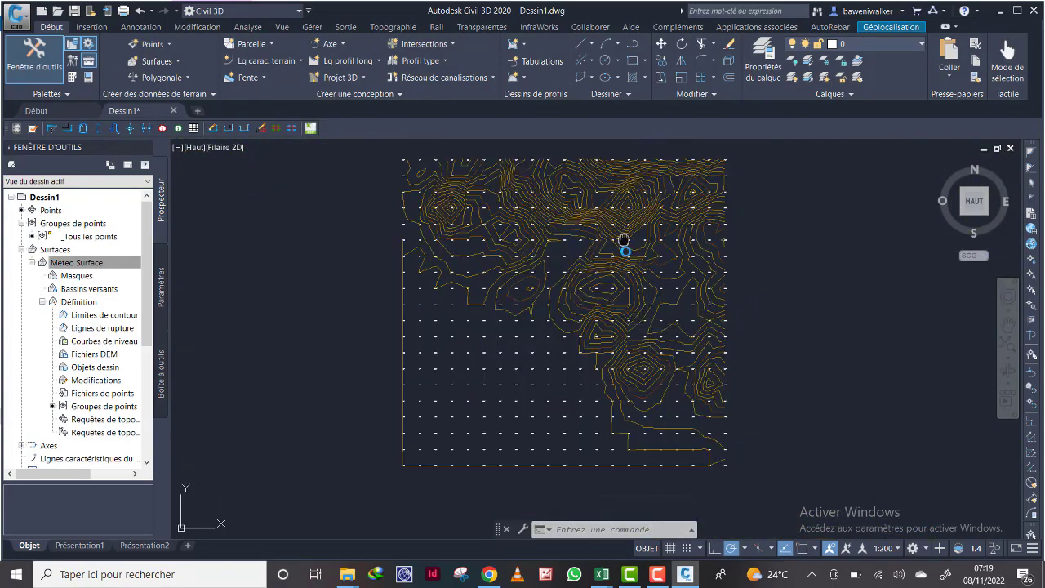
Save the drawing as Projet Egout Meteo in the Projet Assainrissement Egout folder under YOUTUBE CHAINE on drive D:
{"action": "scroll", "coordinate": [626, 266], "scroll_direction": "down", "scroll_amount": 1}
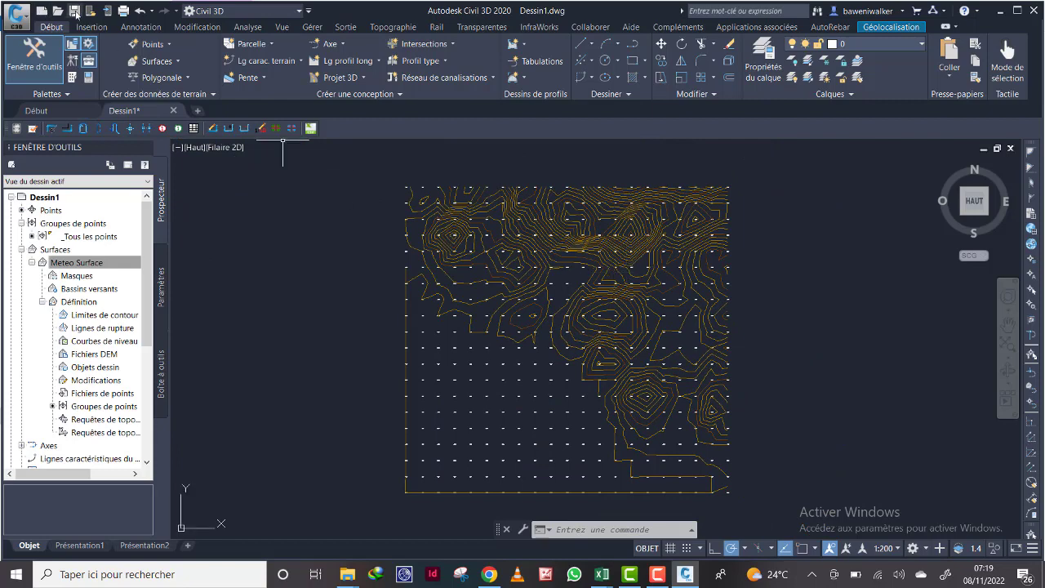
{"action": "key", "text": "ctrl+s"}
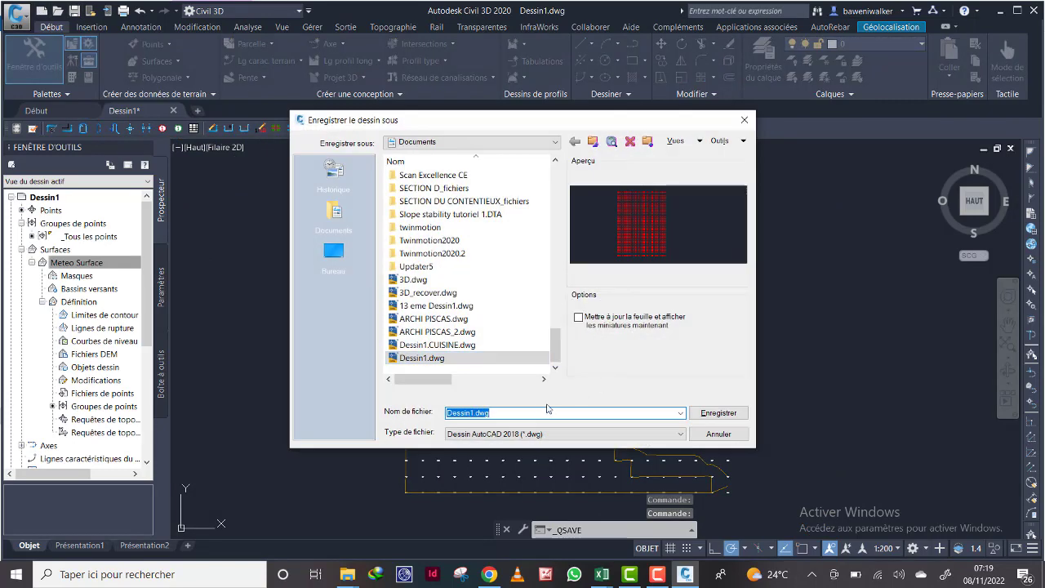
{"action": "left_click", "coordinate": [333, 252]}
{"action": "mouse_move", "coordinate": [552, 193]}
{"action": "left_mouse_down"}
{"action": "mouse_move", "coordinate": [551, 244]}
{"action": "mouse_move", "coordinate": [552, 173]}
{"action": "left_mouse_up"}
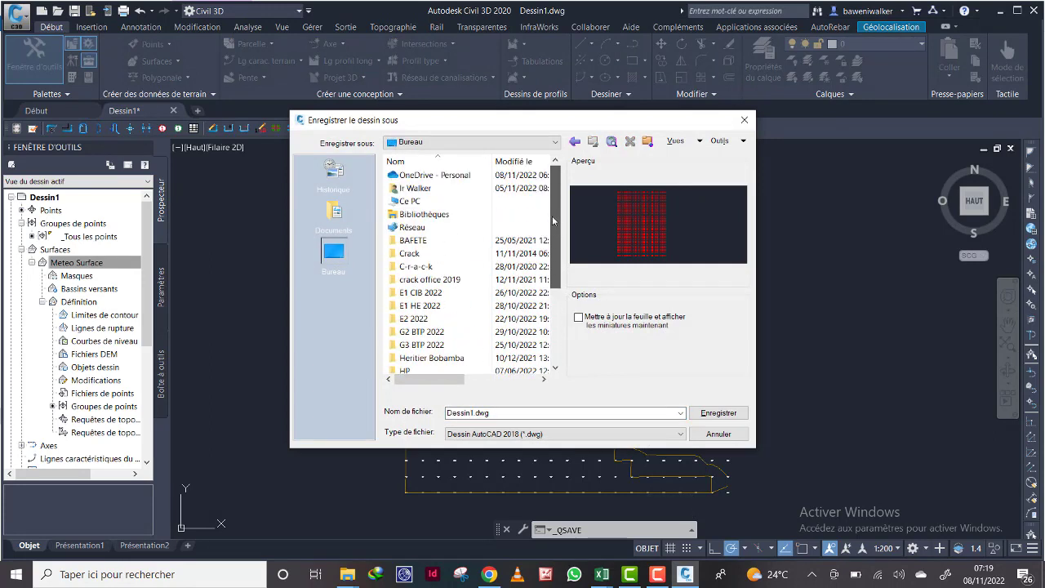
{"action": "double_click", "coordinate": [413, 201]}
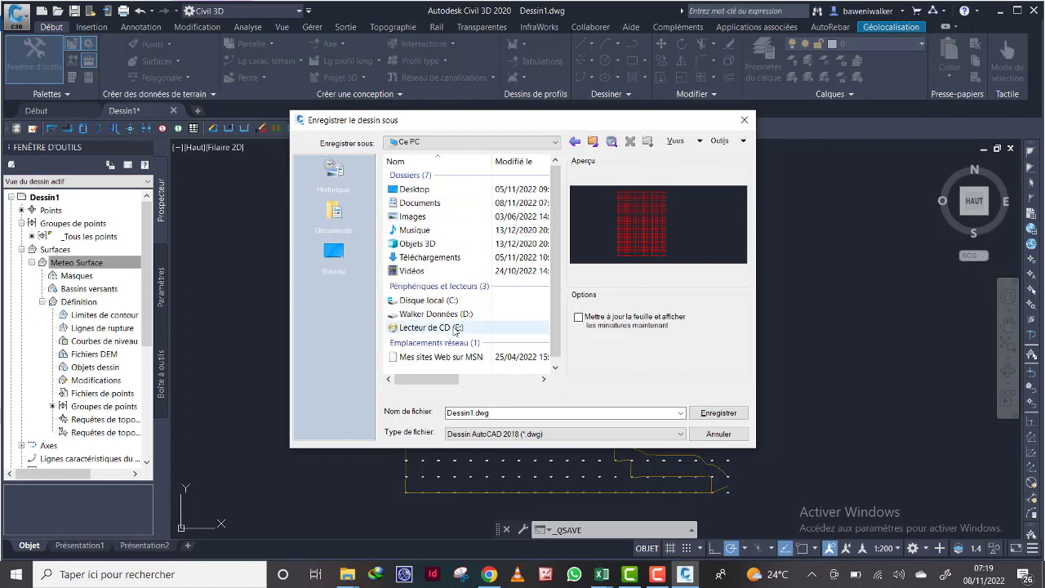
{"action": "double_click", "coordinate": [481, 313]}
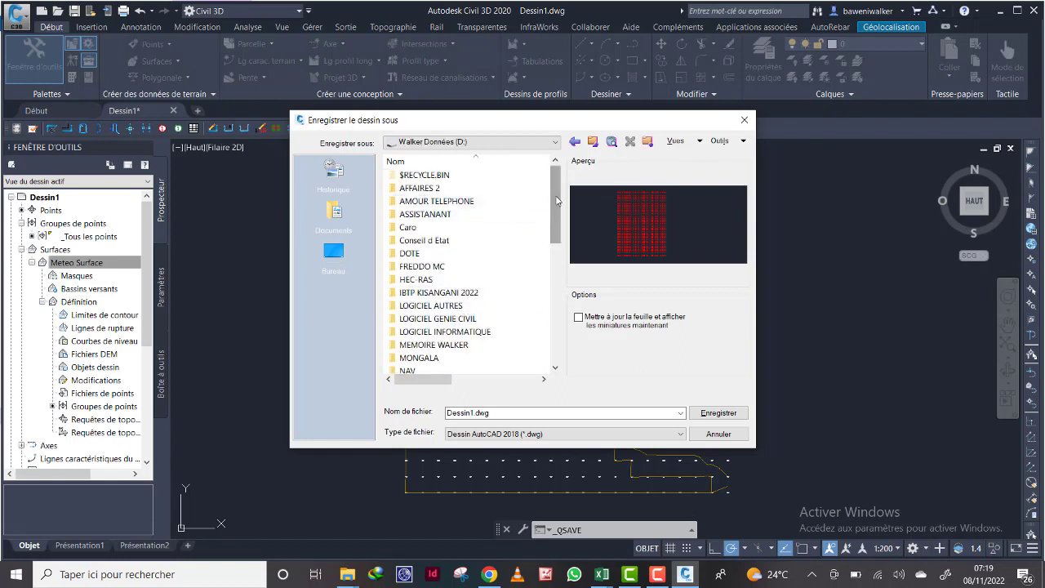
{"action": "left_click_drag", "start_coordinate": [555, 204], "coordinate": [556, 326]}
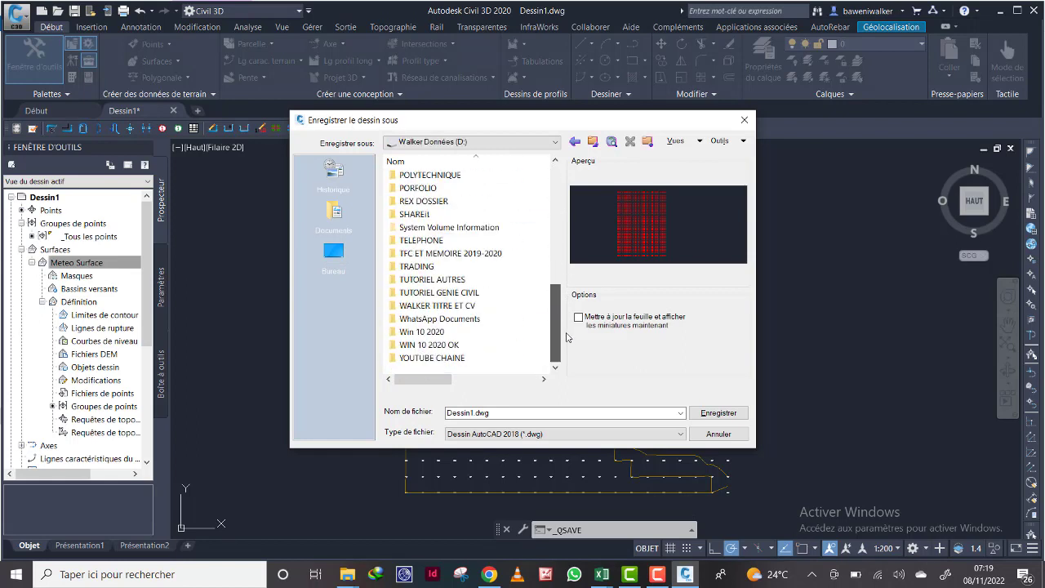
{"action": "double_click", "coordinate": [448, 359]}
{"action": "double_click", "coordinate": [453, 188]}
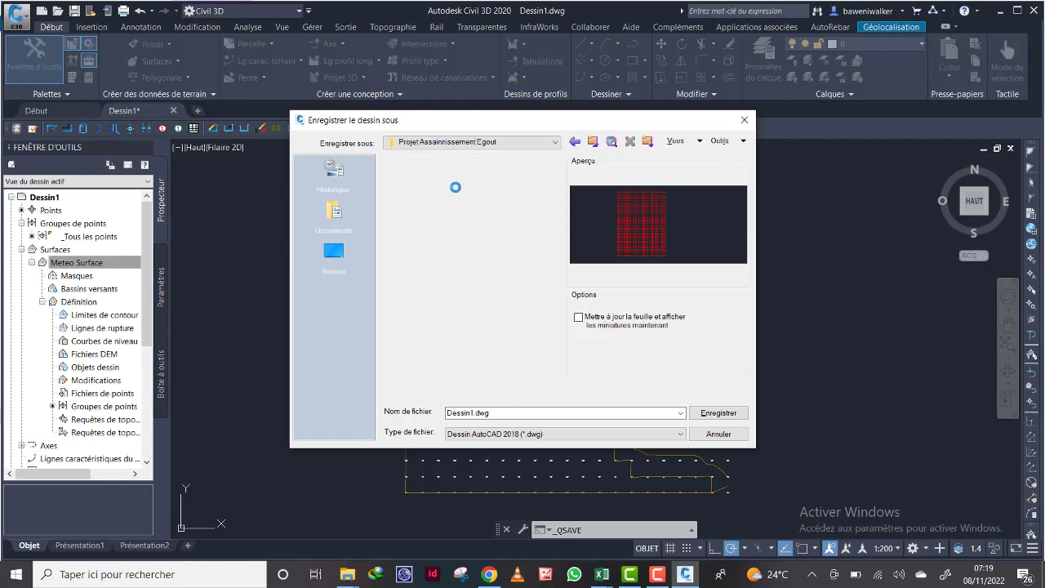
{"action": "left_click", "coordinate": [536, 415]}
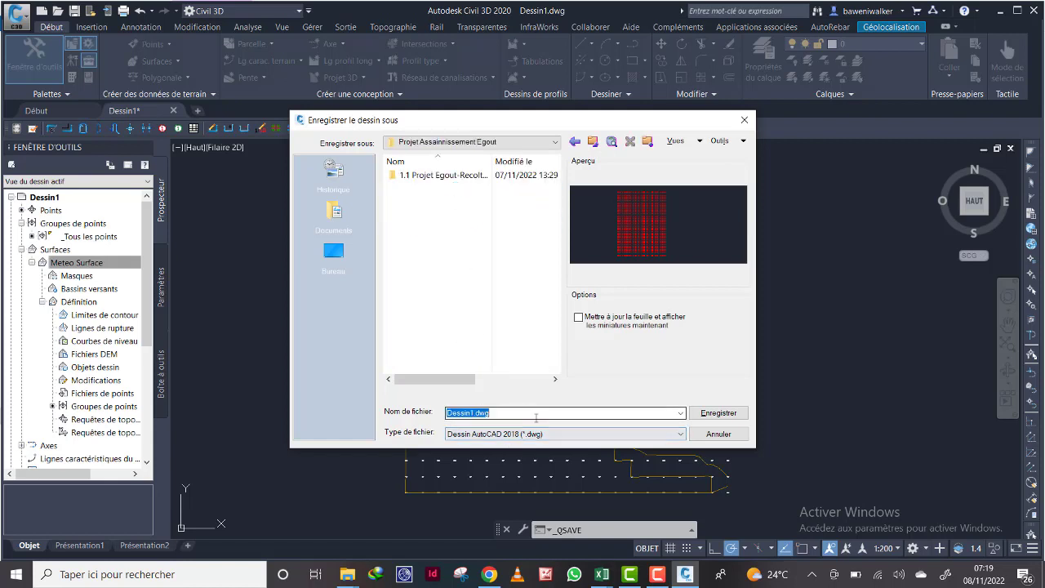
{"action": "type", "text": "Projet Egout Meteo"}
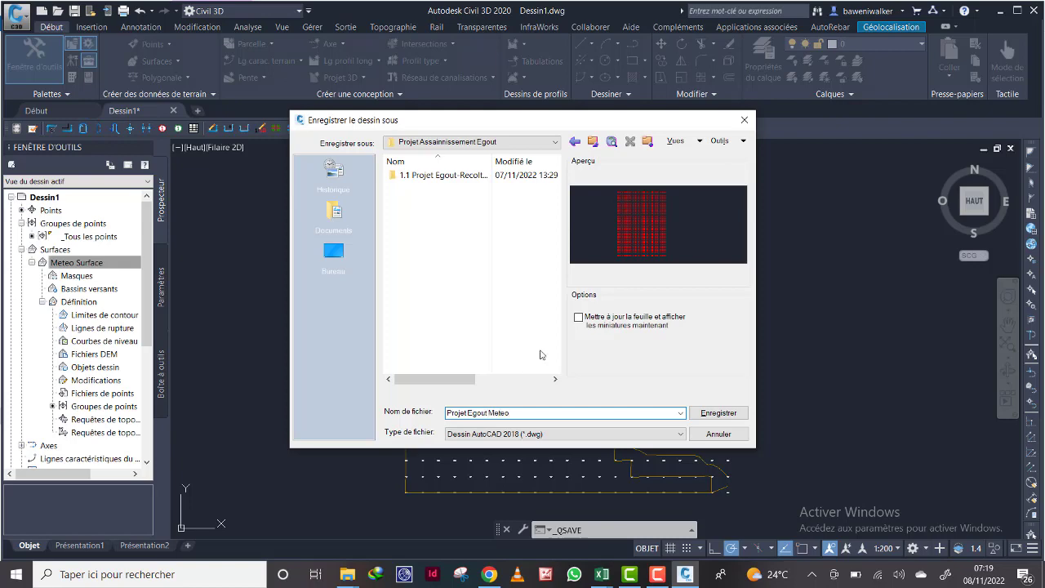
{"action": "left_click", "coordinate": [712, 412]}
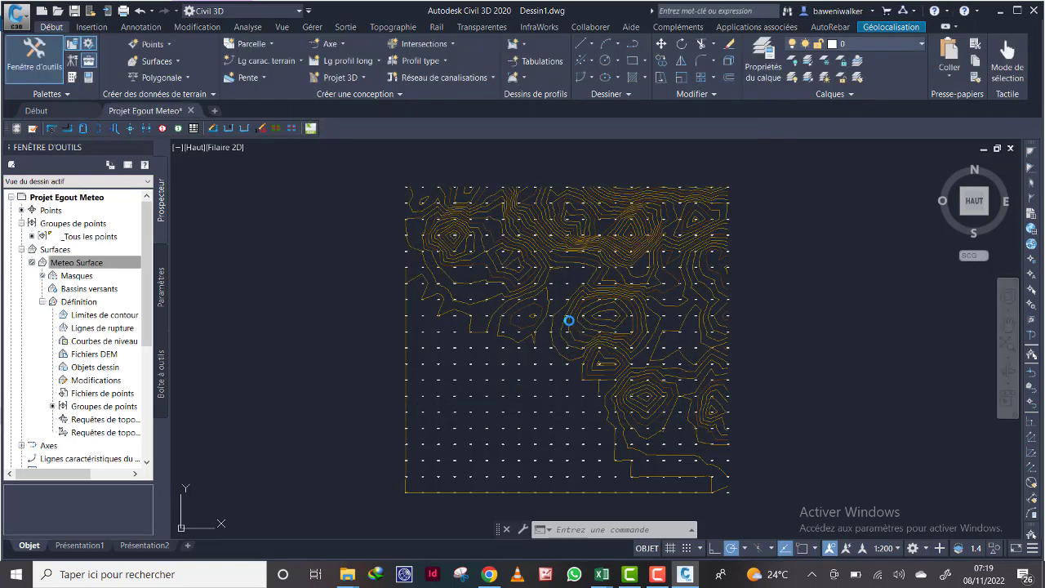
Examine the contour lines of Meteo Surface in the saved drawing, both close up and over the full point grid
{"action": "scroll", "coordinate": [548, 221], "scroll_direction": "up", "scroll_amount": 2}
{"action": "scroll", "coordinate": [564, 224], "scroll_direction": "down", "scroll_amount": 1}
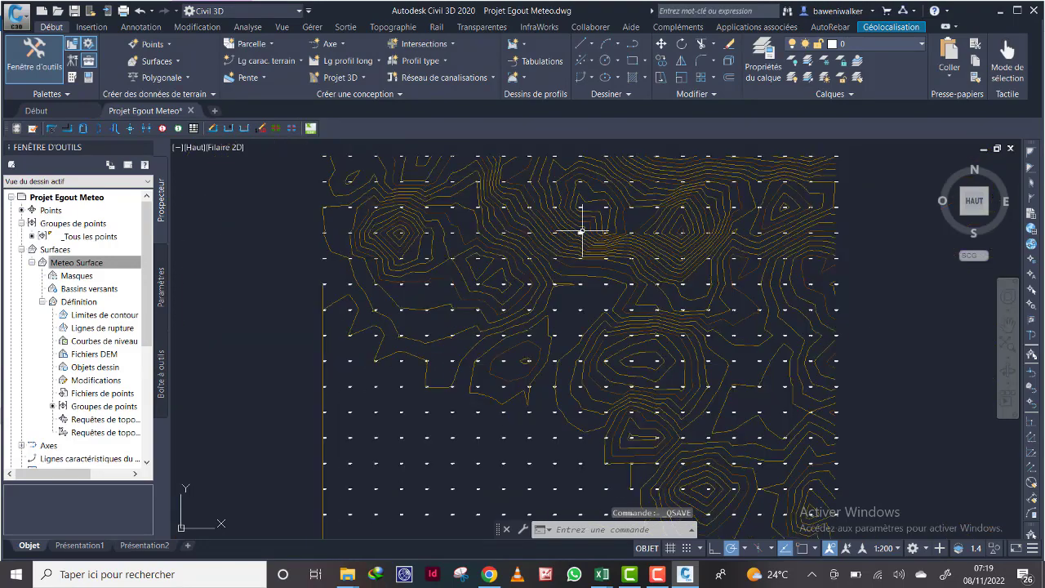
{"action": "mouse_move", "coordinate": [665, 264]}
{"action": "middle_mouse_down"}
{"action": "mouse_move", "coordinate": [625, 231]}
{"action": "mouse_move", "coordinate": [593, 227]}
{"action": "middle_mouse_up"}
{"action": "scroll", "coordinate": [605, 225], "scroll_direction": "down", "scroll_amount": 3}
{"action": "scroll", "coordinate": [602, 221], "scroll_direction": "up", "scroll_amount": 2}
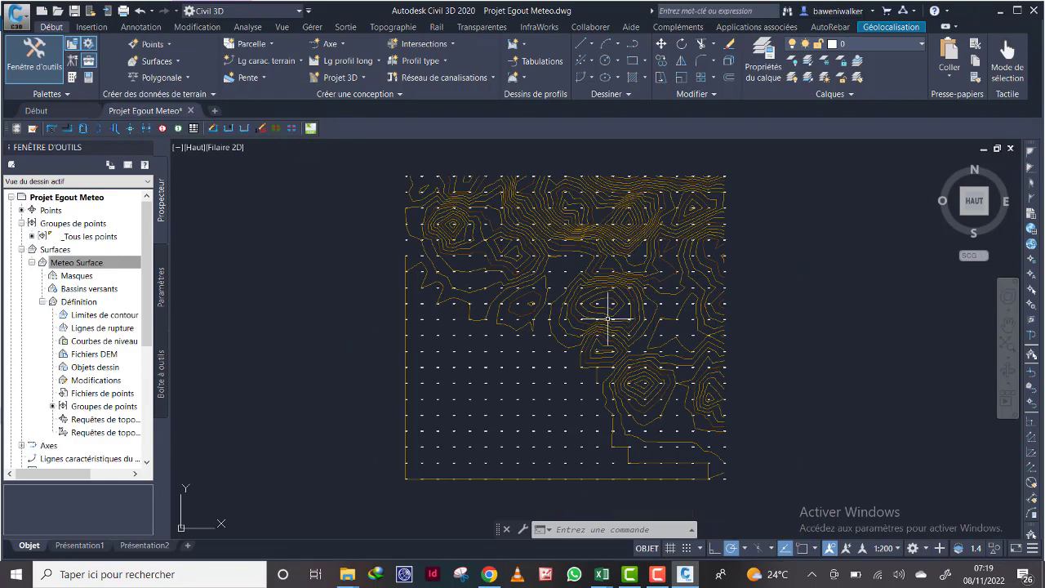
{"action": "scroll", "coordinate": [618, 214], "scroll_direction": "up", "scroll_amount": 2}
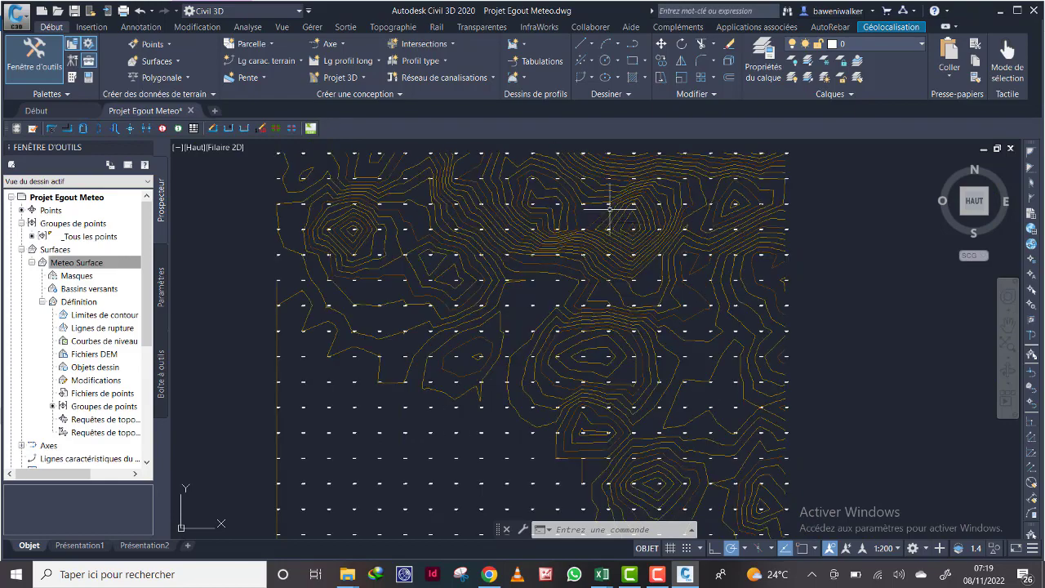
{"action": "scroll", "coordinate": [572, 281], "scroll_direction": "up", "scroll_amount": 2}
{"action": "scroll", "coordinate": [597, 290], "scroll_direction": "down", "scroll_amount": 2}
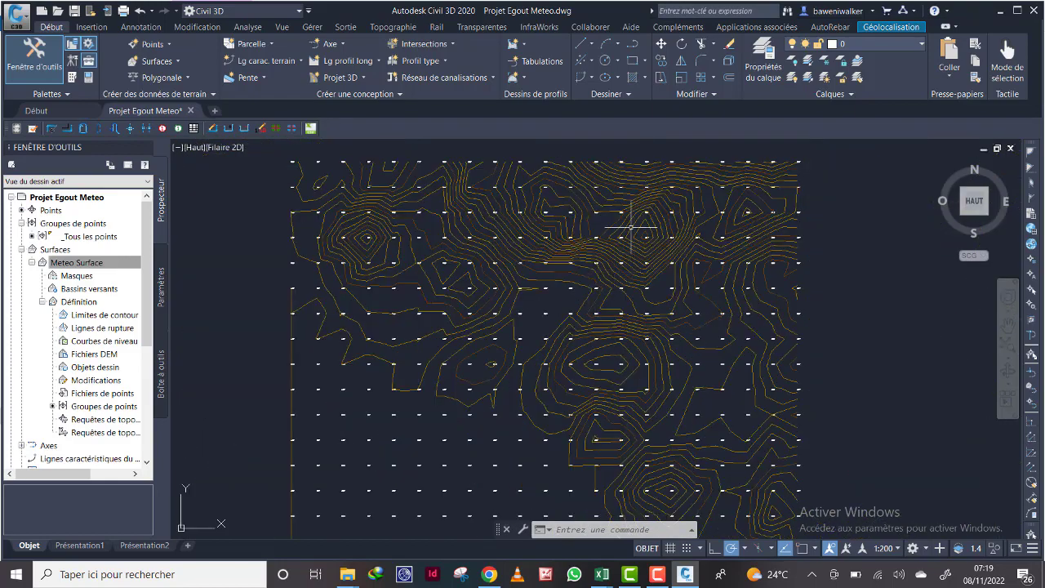
{"action": "scroll", "coordinate": [600, 270], "scroll_direction": "down", "scroll_amount": 3}
{"action": "scroll", "coordinate": [580, 280], "scroll_direction": "up", "scroll_amount": 2}
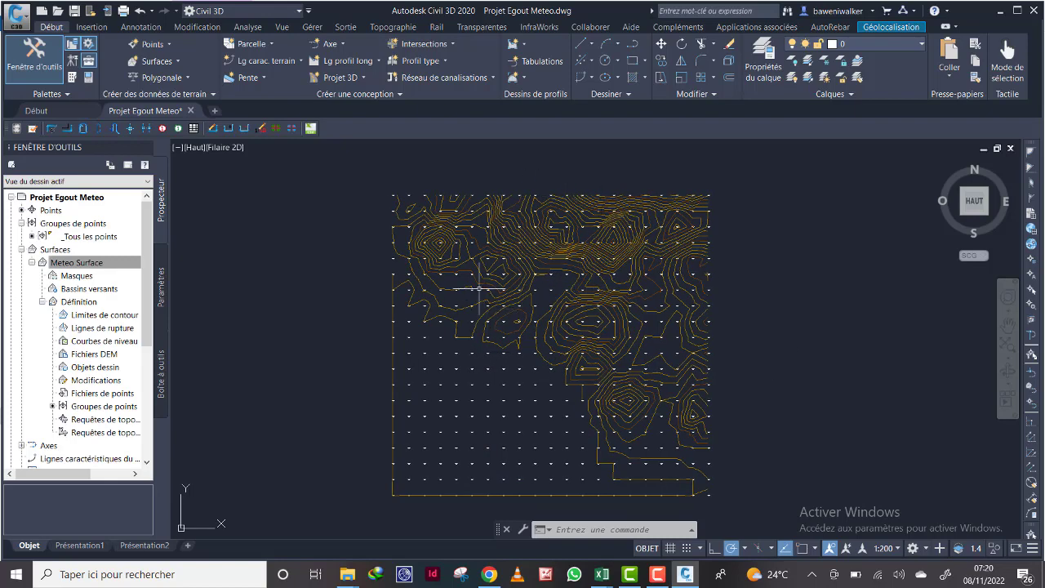
{"action": "middle_click_drag", "start_coordinate": [511, 304], "coordinate": [506, 293]}
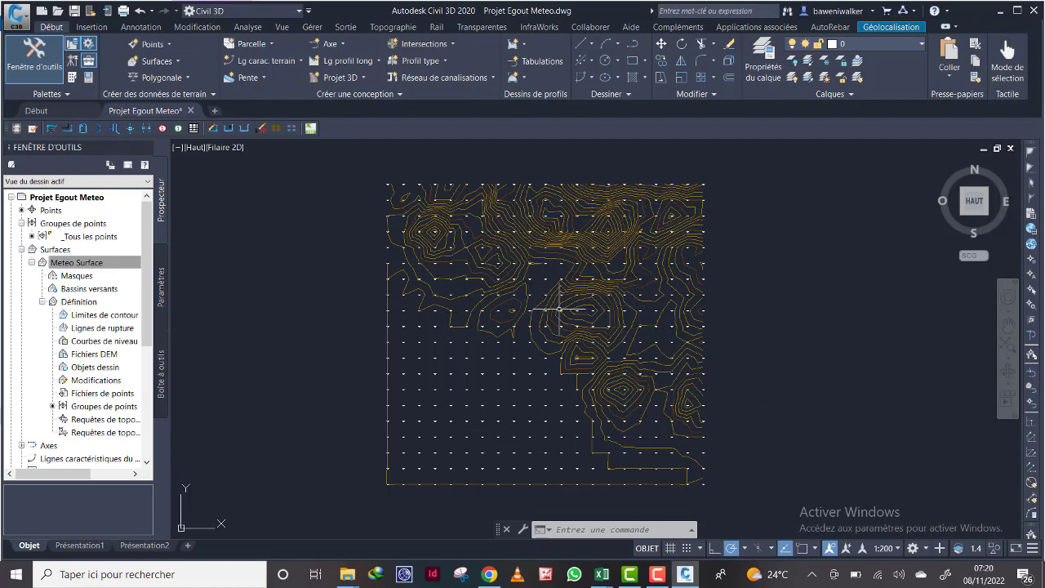
{"action": "scroll", "coordinate": [519, 250], "scroll_direction": "up", "scroll_amount": 1}
{"action": "scroll", "coordinate": [553, 286], "scroll_direction": "down", "scroll_amount": 1}
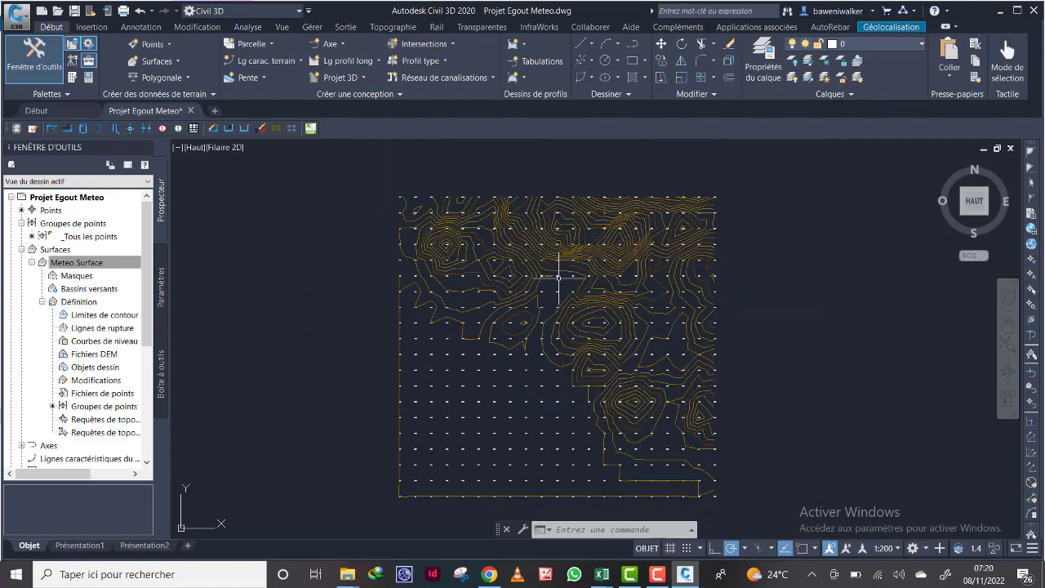
{"action": "scroll", "coordinate": [556, 277], "scroll_direction": "up", "scroll_amount": 2}
{"action": "scroll", "coordinate": [547, 277], "scroll_direction": "down", "scroll_amount": 1}
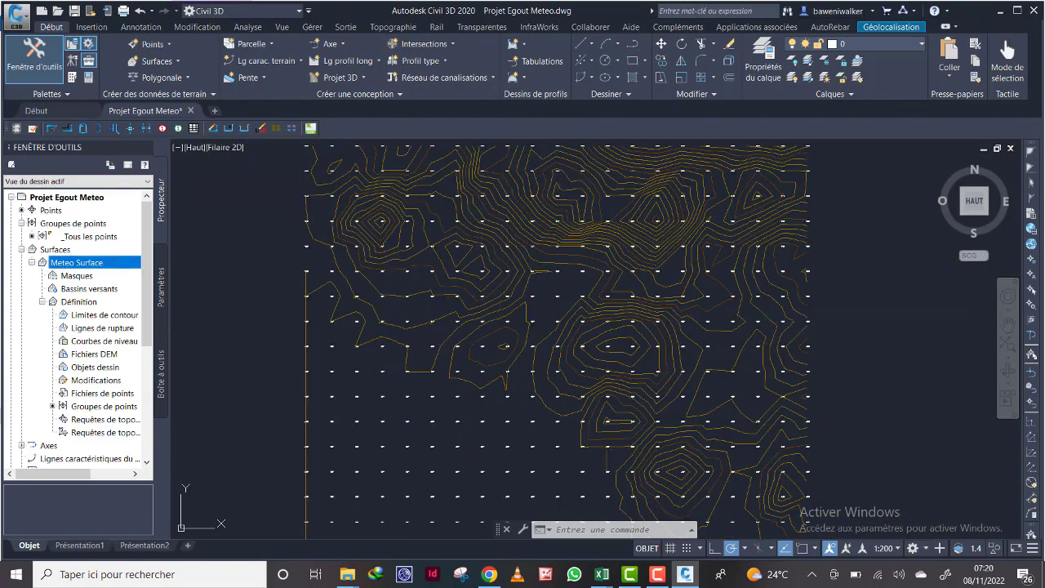
Open the drawing settings of Projet Egout Meteo and set the projection zone category to UTM, WGS84 Datum
{"action": "left_click", "coordinate": [163, 297]}
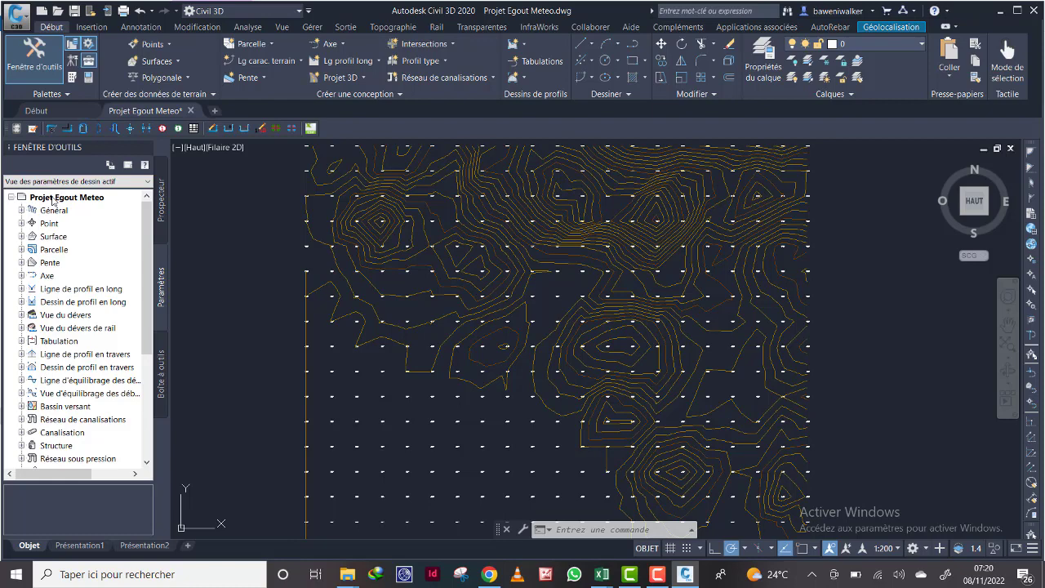
{"action": "right_click", "coordinate": [53, 198]}
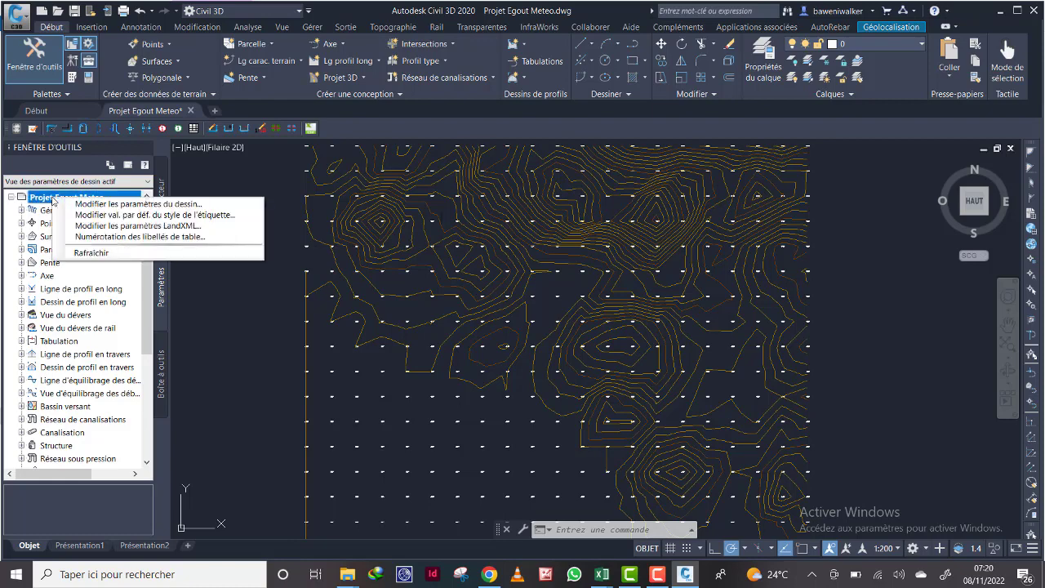
{"action": "left_click", "coordinate": [157, 208]}
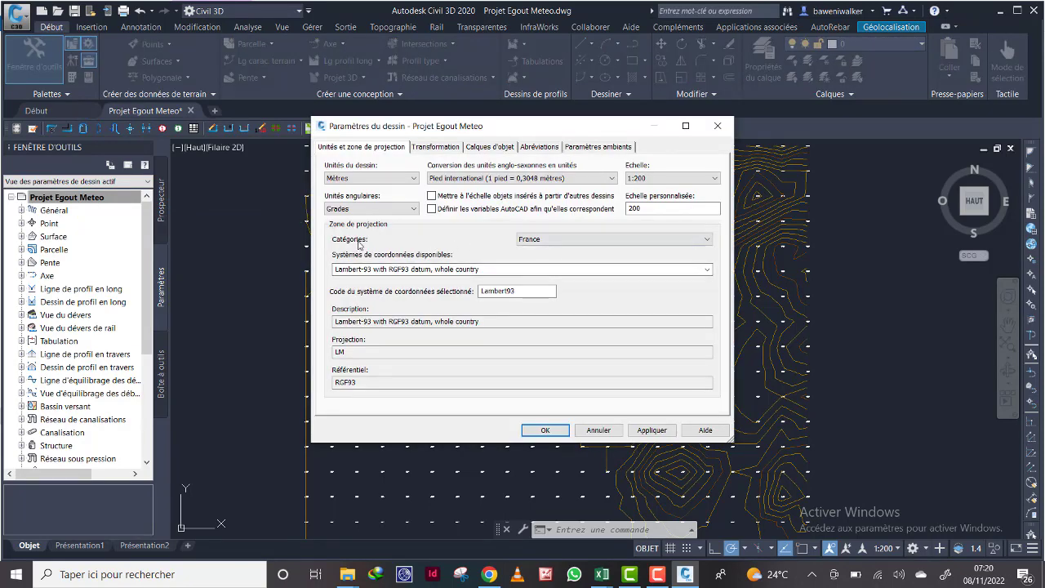
{"action": "left_click", "coordinate": [707, 240]}
{"action": "scroll", "coordinate": [690, 312], "scroll_direction": "down", "scroll_amount": 5}
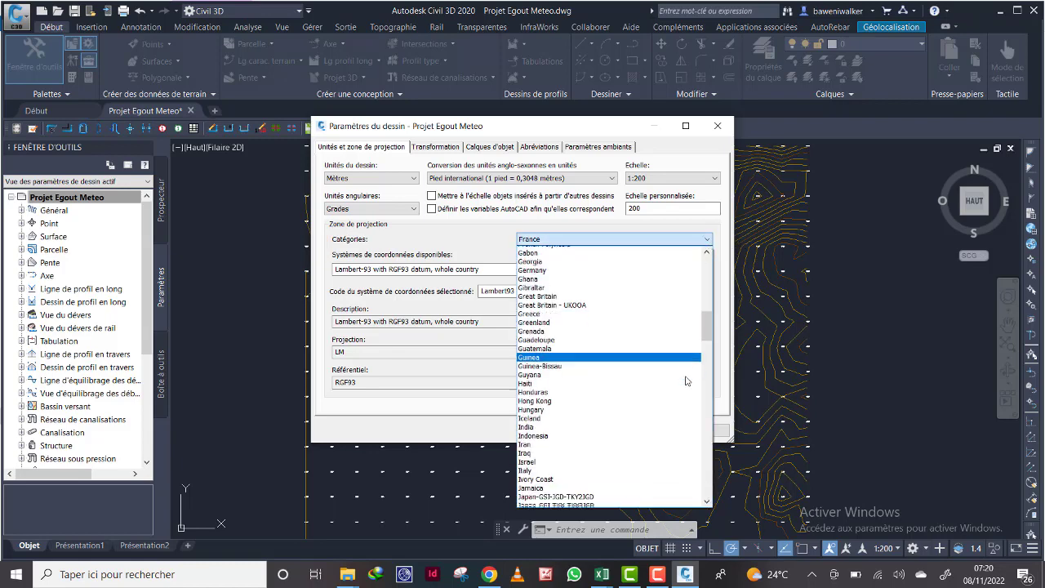
{"action": "scroll", "coordinate": [684, 460], "scroll_direction": "down", "scroll_amount": 15}
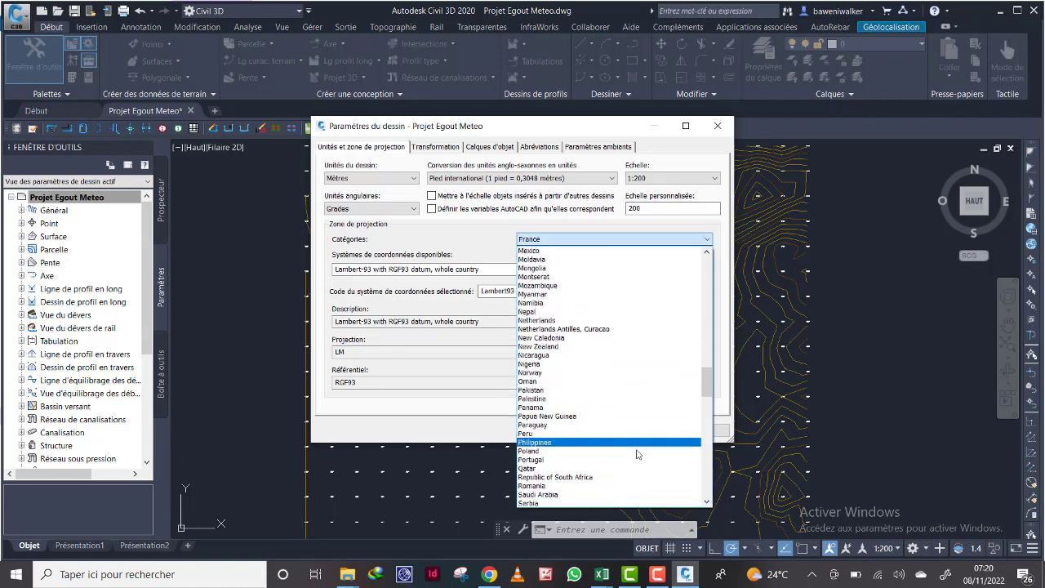
{"action": "scroll", "coordinate": [637, 454], "scroll_direction": "down", "scroll_amount": 10}
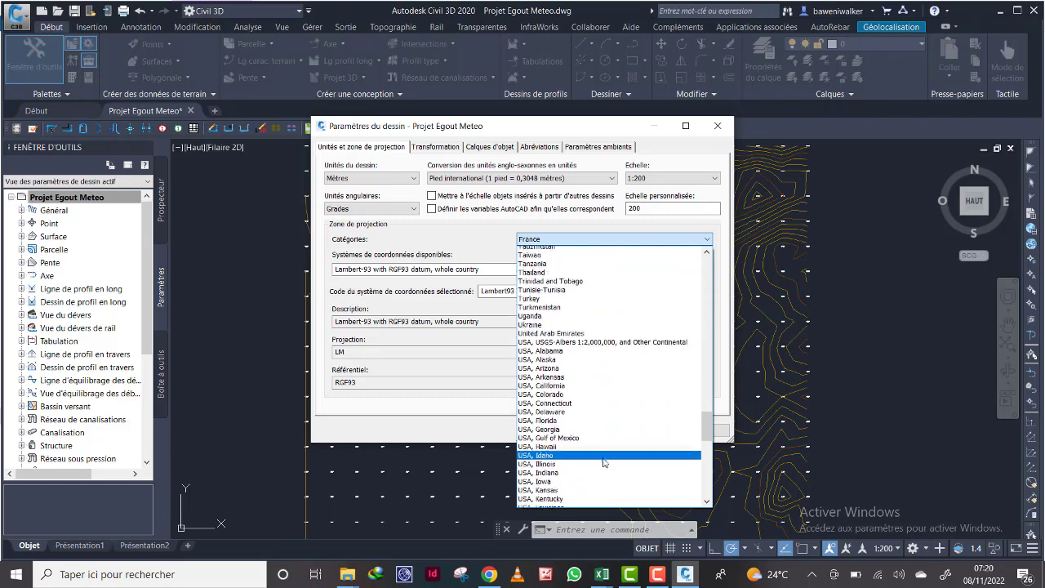
{"action": "scroll", "coordinate": [611, 462], "scroll_direction": "down", "scroll_amount": 18}
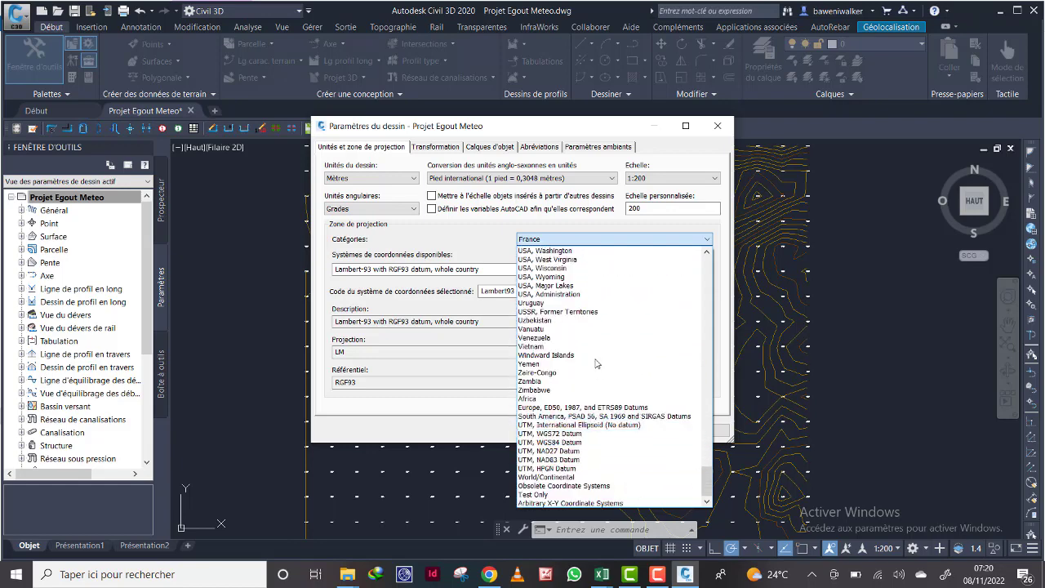
{"action": "left_click", "coordinate": [578, 442]}
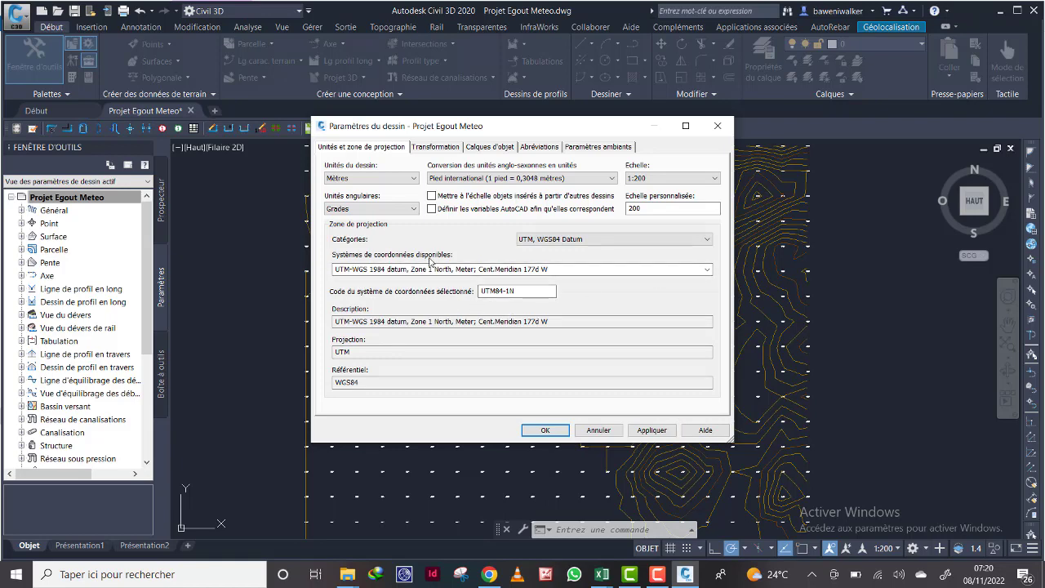
Set the coordinate system to UTM-WGS 1984 datum, Zone 35 North, Meter; Cent. Meridian 27d E and apply the drawing settings
{"action": "left_click", "coordinate": [708, 268]}
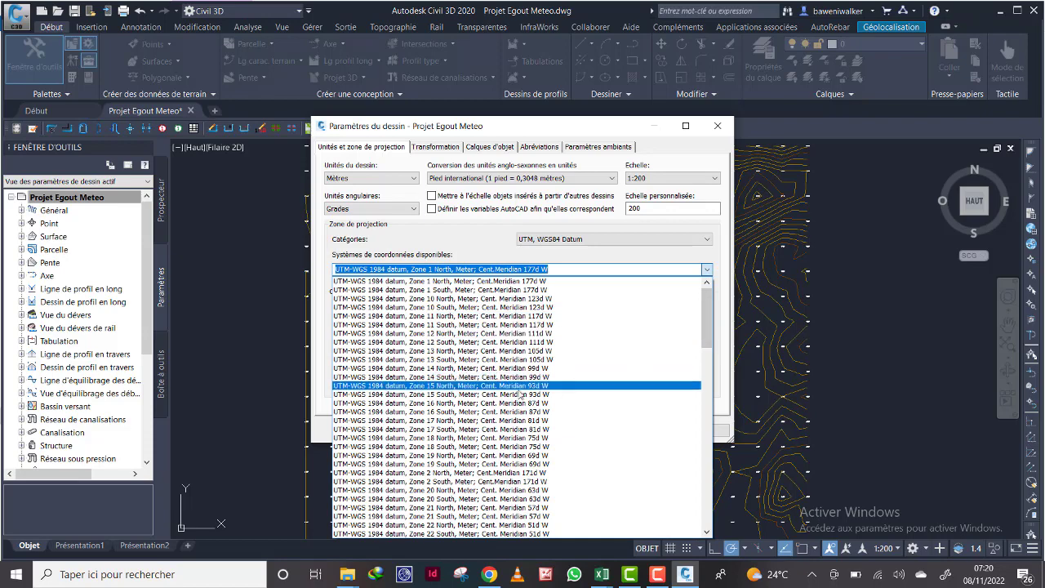
{"action": "scroll", "coordinate": [462, 477], "scroll_direction": "down", "scroll_amount": 4}
{"action": "scroll", "coordinate": [462, 477], "scroll_direction": "down", "scroll_amount": 6}
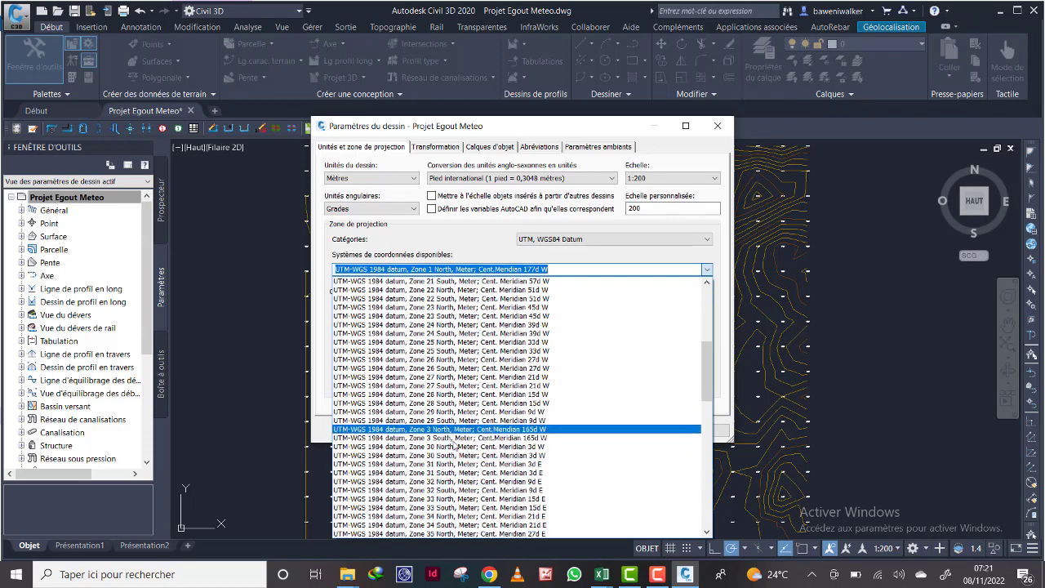
{"action": "scroll", "coordinate": [453, 483], "scroll_direction": "down", "scroll_amount": 3}
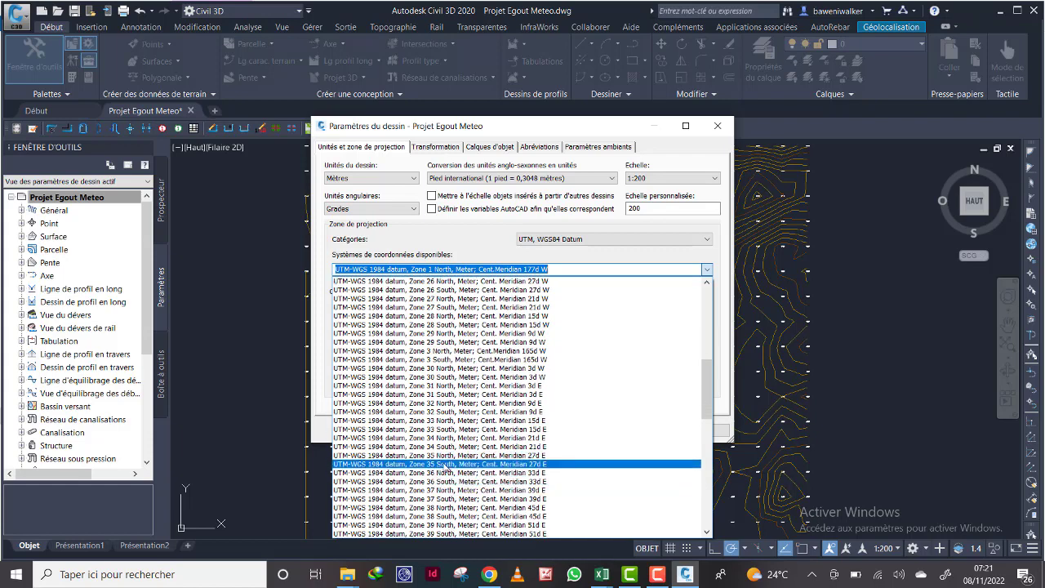
{"action": "left_click", "coordinate": [437, 456]}
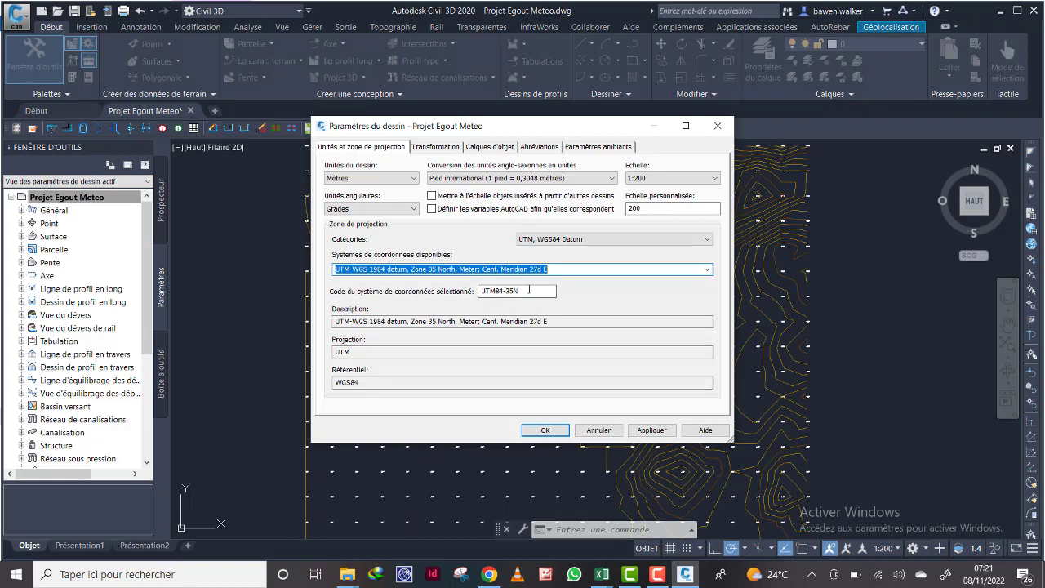
{"action": "left_click", "coordinate": [651, 430]}
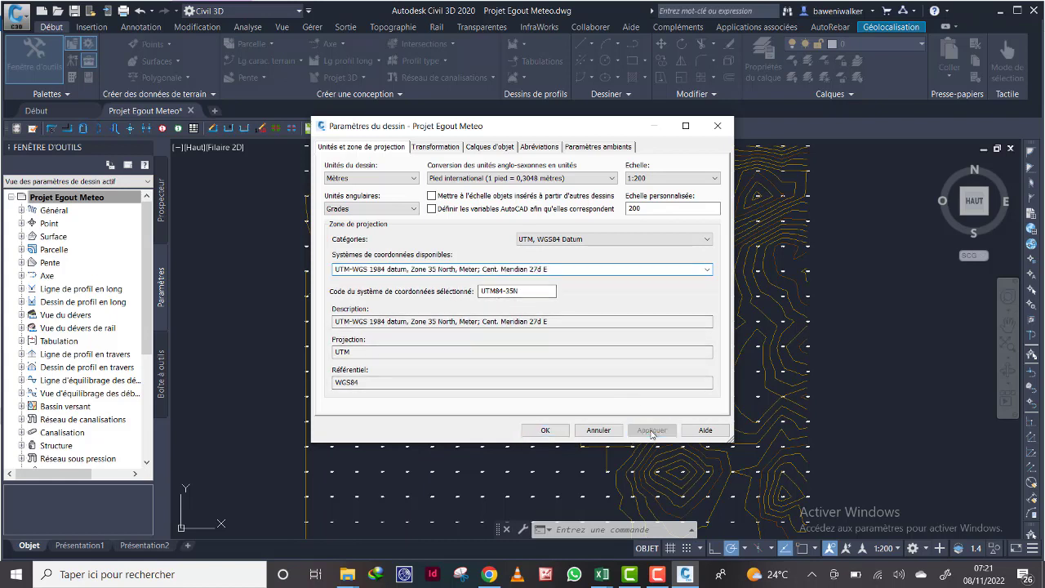
{"action": "left_click", "coordinate": [545, 431]}
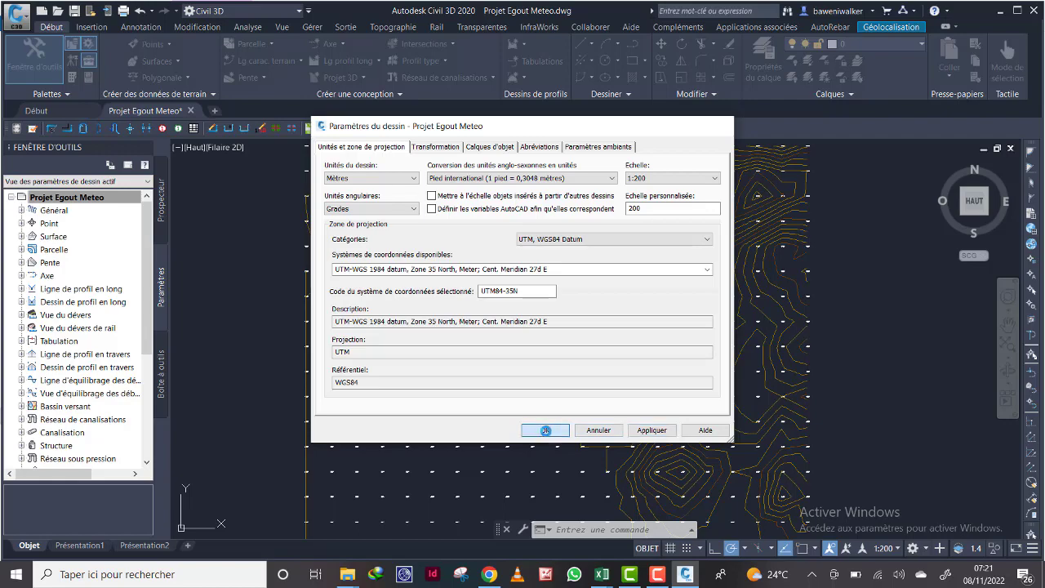
Save the drawing with its new coordinate system and bring the whole surface into view
{"action": "key", "text": "ctrl+s"}
{"action": "scroll", "coordinate": [544, 381], "scroll_direction": "down", "scroll_amount": 2}
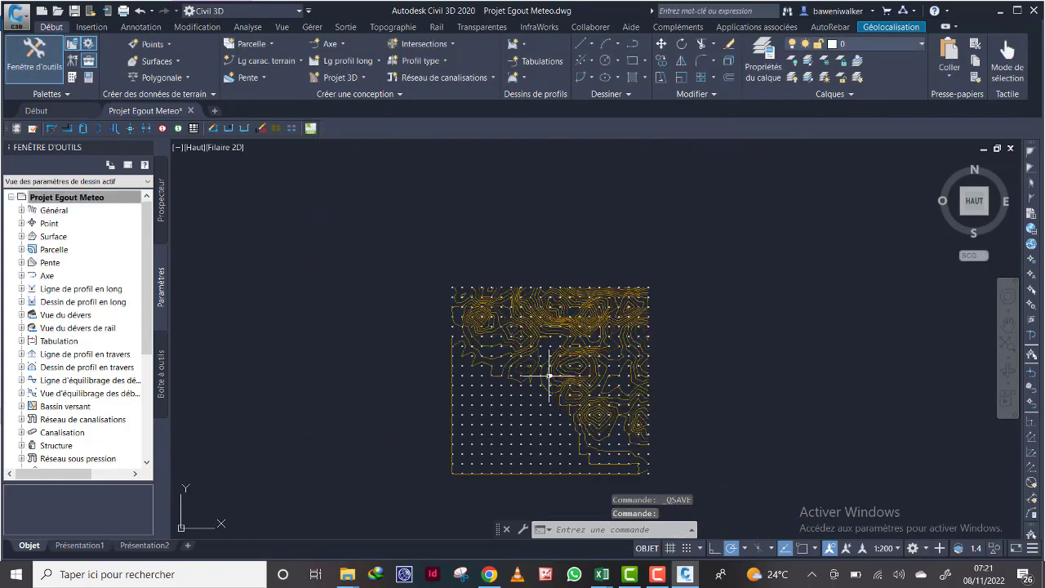
{"action": "scroll", "coordinate": [558, 362], "scroll_direction": "up", "scroll_amount": 1}
{"action": "middle_click_drag", "start_coordinate": [549, 377], "coordinate": [563, 323]}
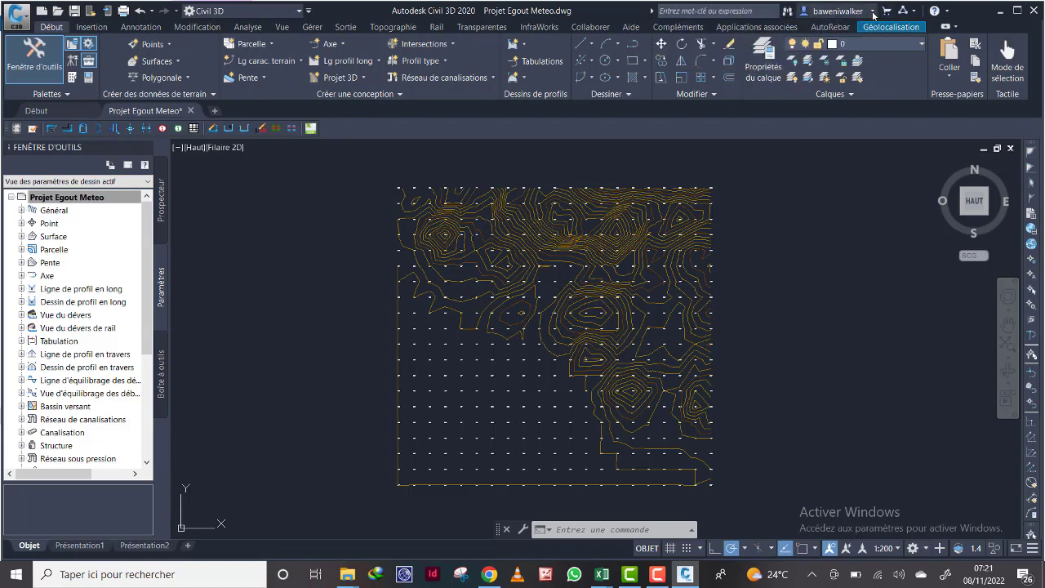
Check the Autodesk account sign-in options and turn on the aerial online map (Carte aérienne) behind the georeferenced surface
{"action": "left_click", "coordinate": [873, 12]}
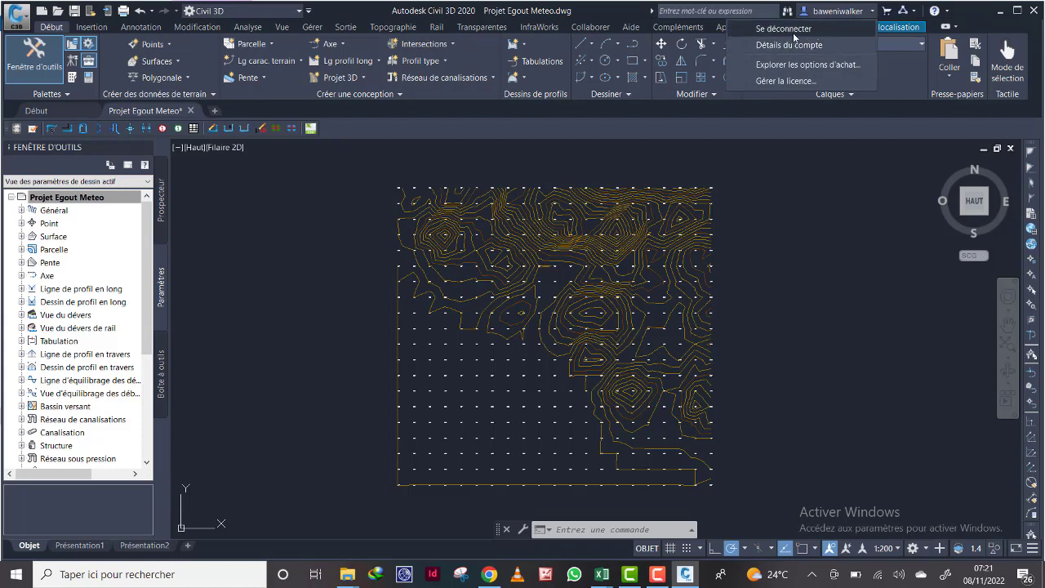
{"action": "left_click", "coordinate": [872, 12]}
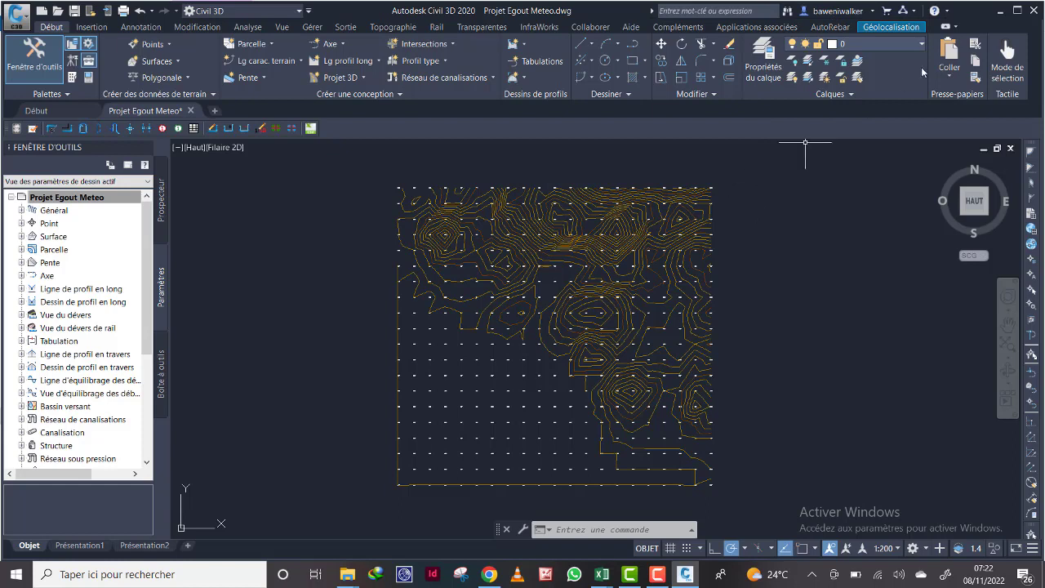
{"action": "left_click", "coordinate": [894, 30]}
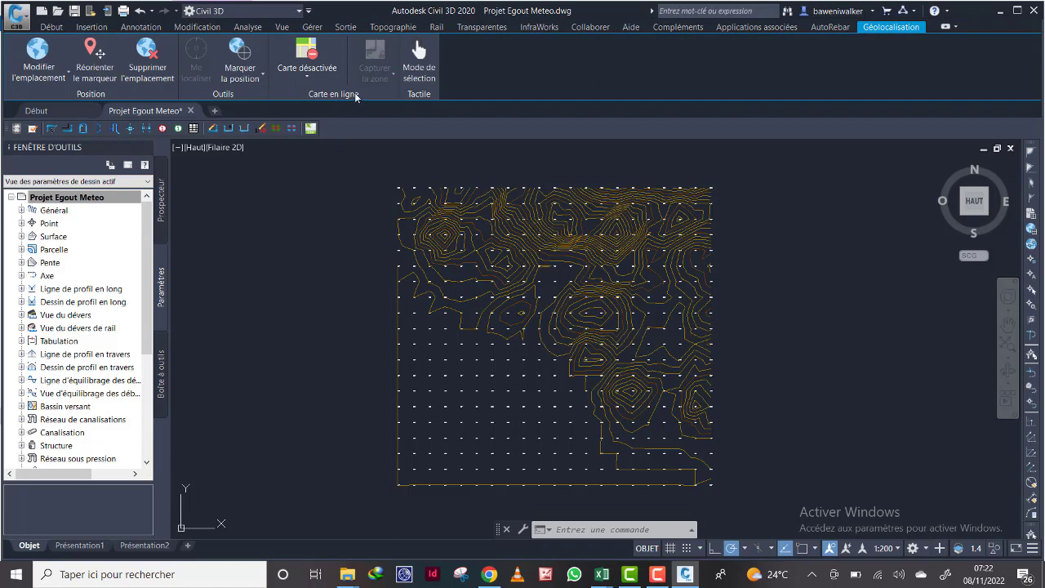
{"action": "left_click", "coordinate": [307, 77]}
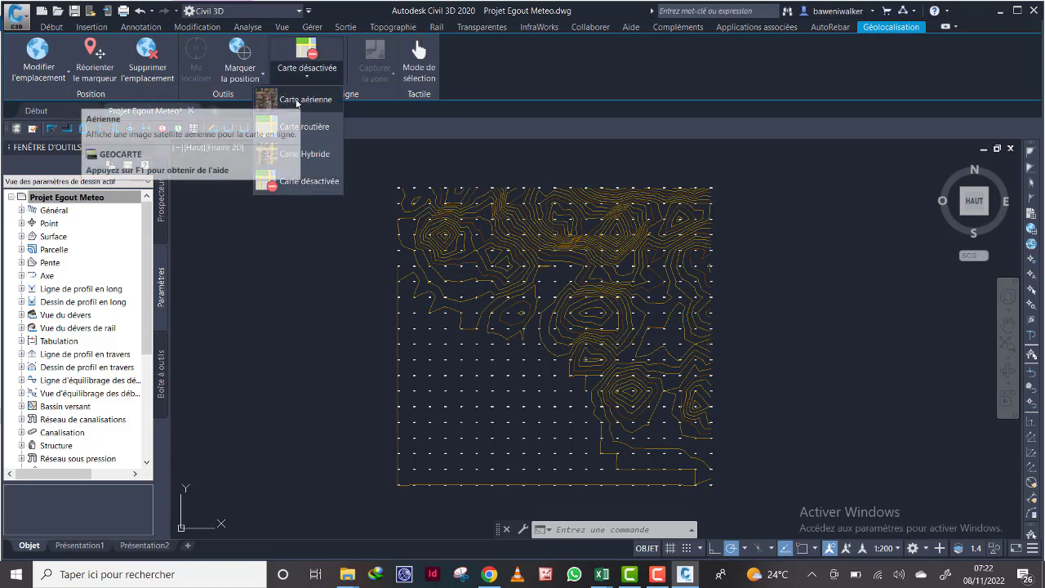
{"action": "left_click", "coordinate": [297, 100]}
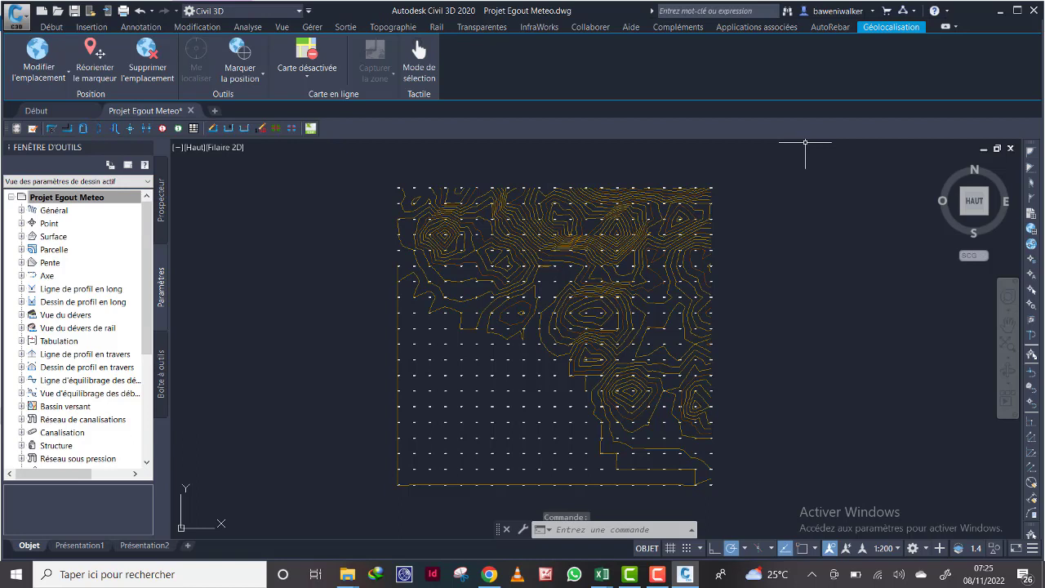
{"action": "left_click", "coordinate": [660, 575]}
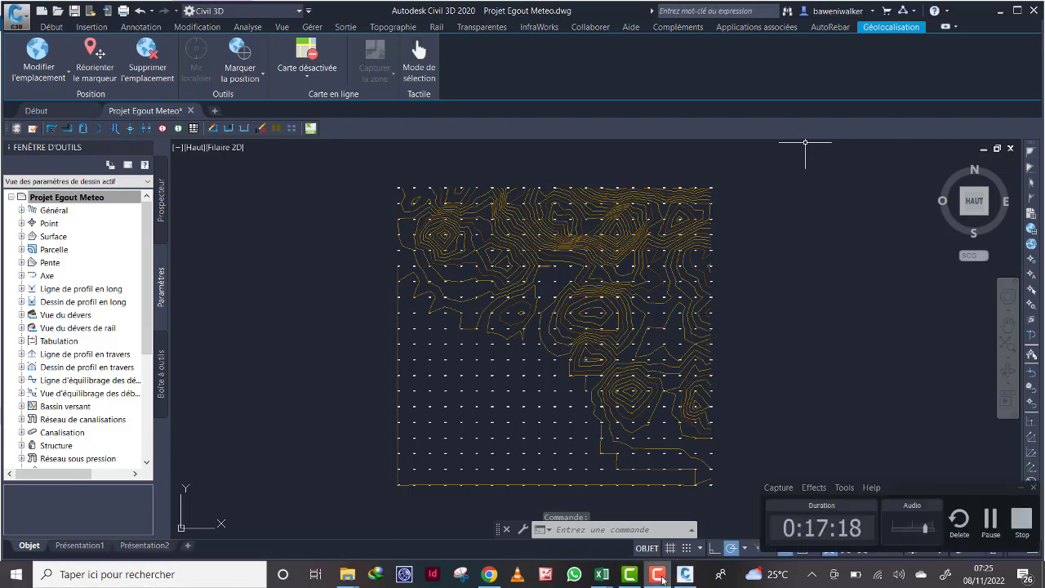
{"action": "left_click", "coordinate": [659, 575]}
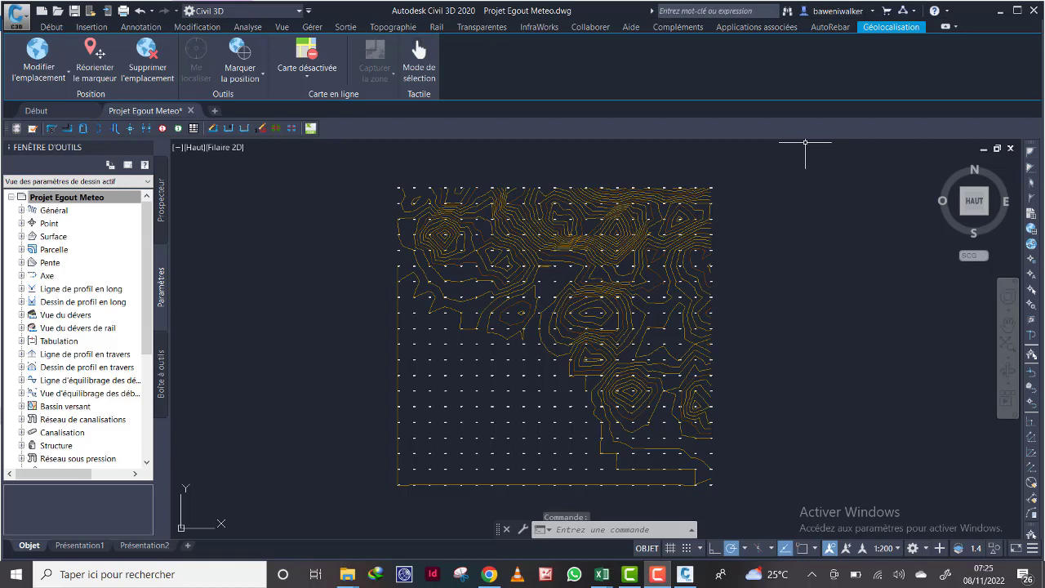
{"action": "left_click", "coordinate": [658, 576]}
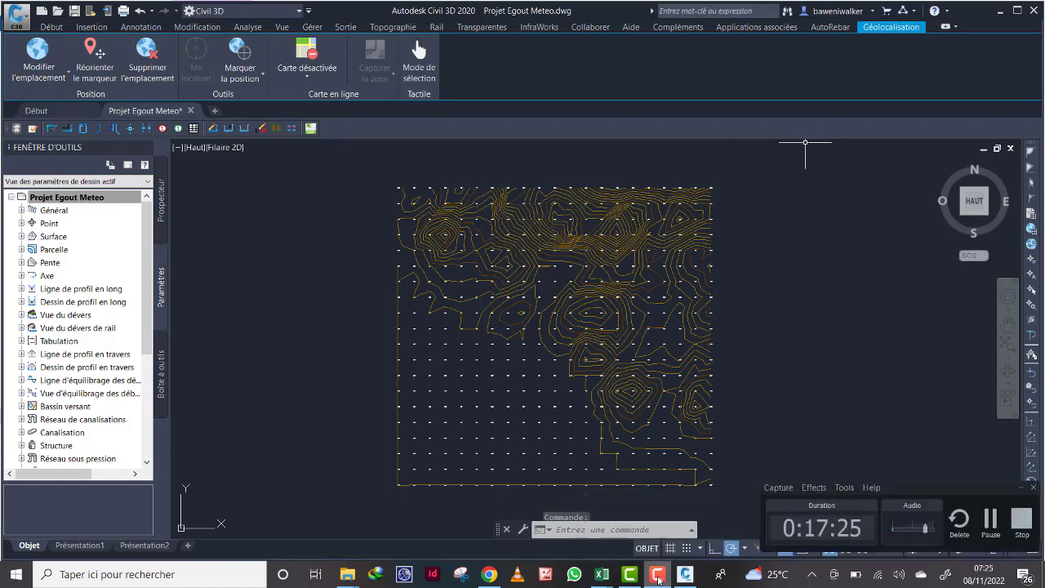
{"action": "left_click", "coordinate": [990, 519]}
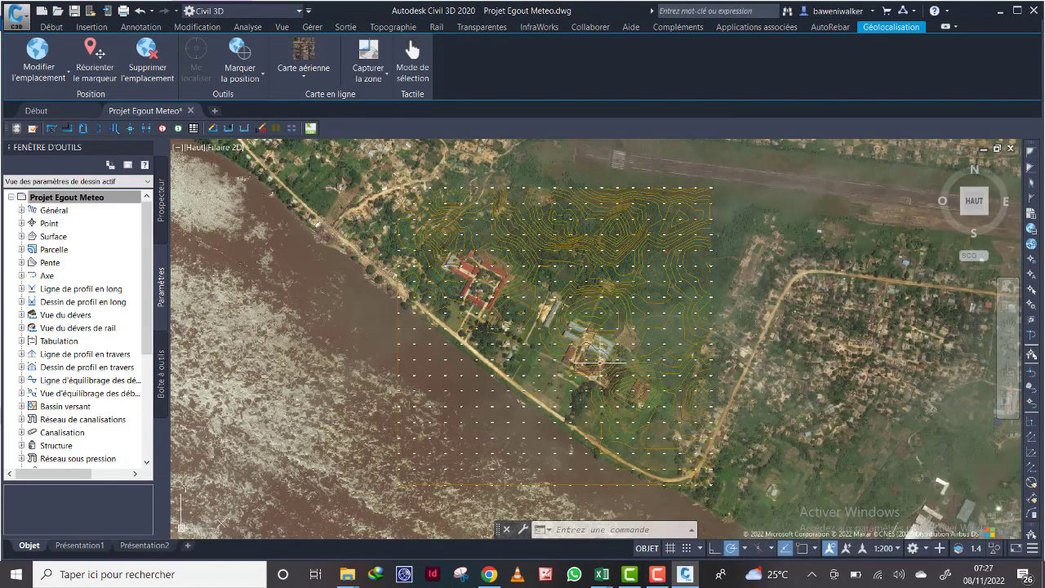
{"action": "left_click", "coordinate": [665, 578]}
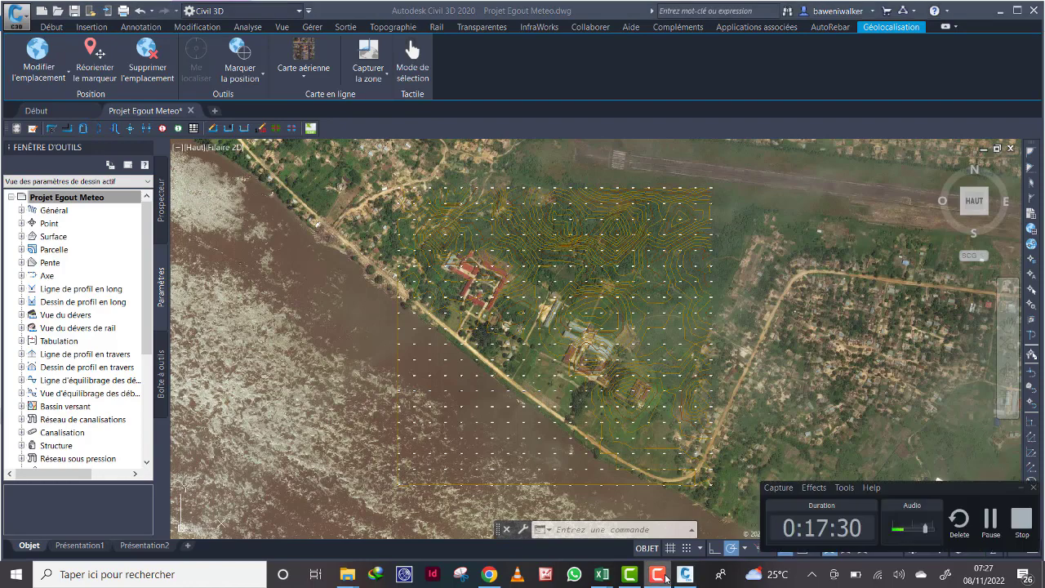
{"action": "left_click", "coordinate": [666, 578]}
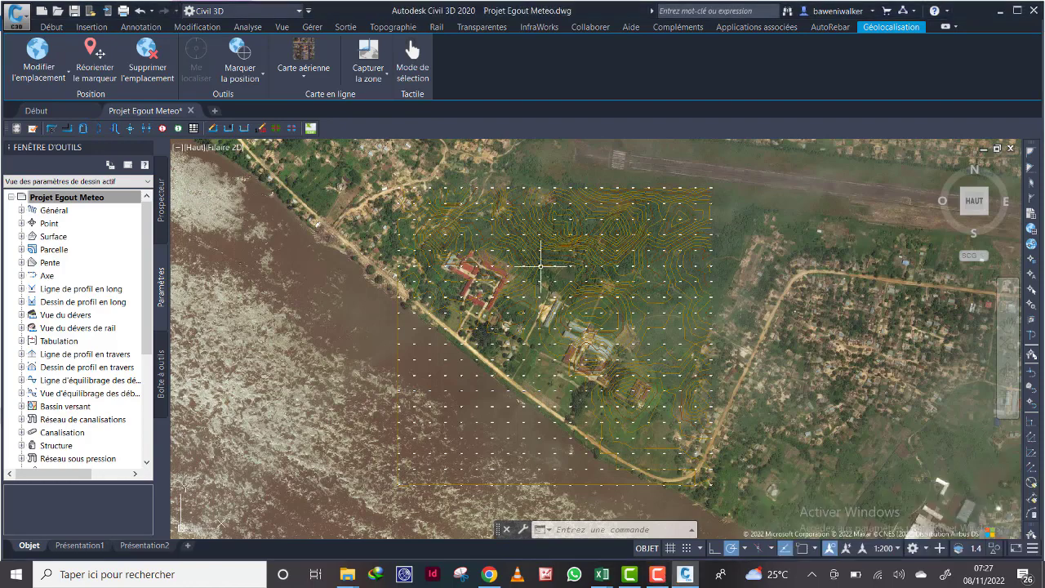
Examine how the surface contours and point grid fit the aerial imagery, both close up around the buildings and across the river bank and airstrip
{"action": "scroll", "coordinate": [680, 194], "scroll_direction": "up", "scroll_amount": 2}
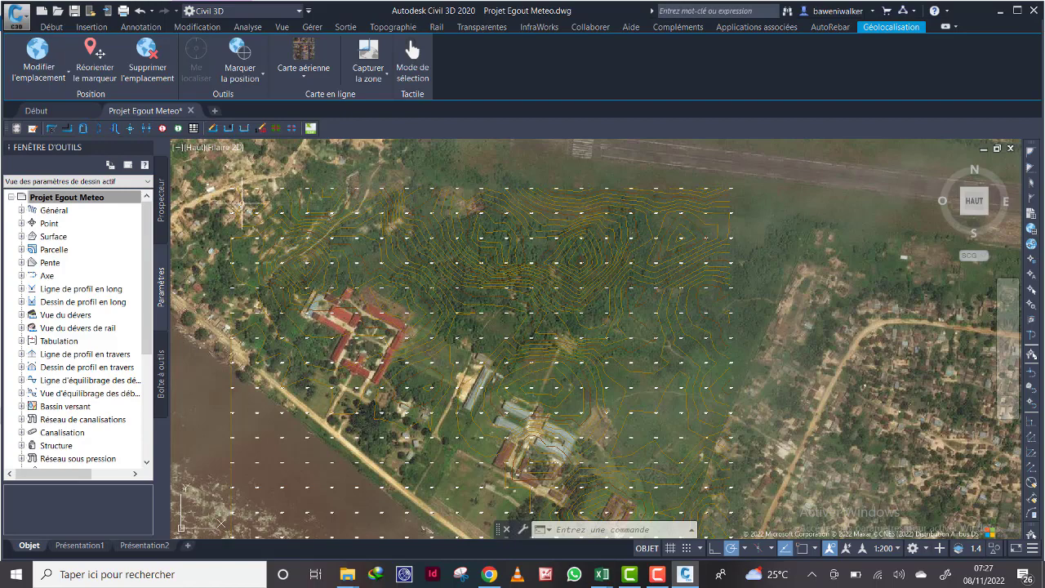
{"action": "scroll", "coordinate": [457, 237], "scroll_direction": "down", "scroll_amount": 3}
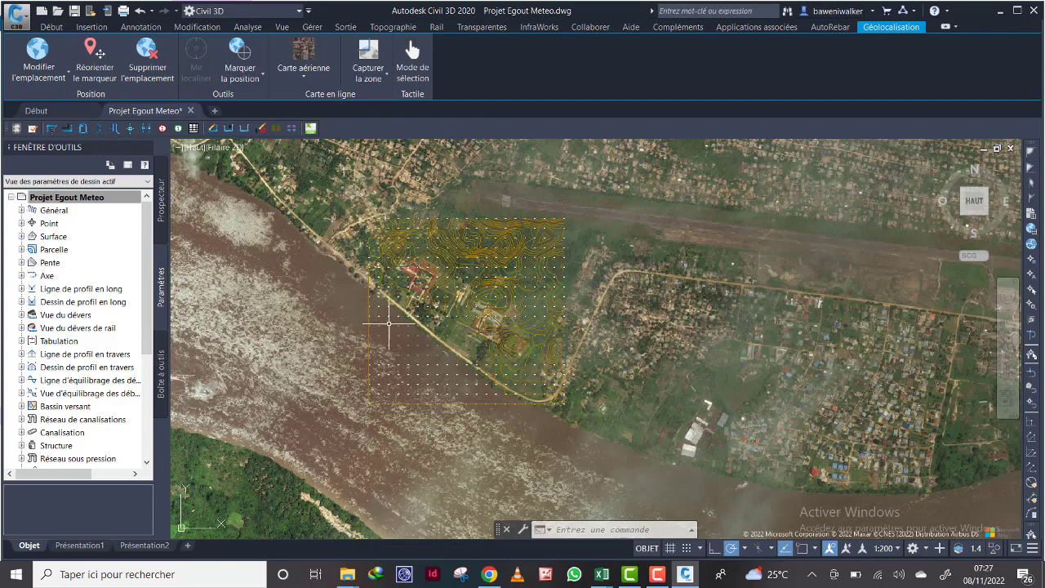
{"action": "scroll", "coordinate": [380, 321], "scroll_direction": "up", "scroll_amount": 4}
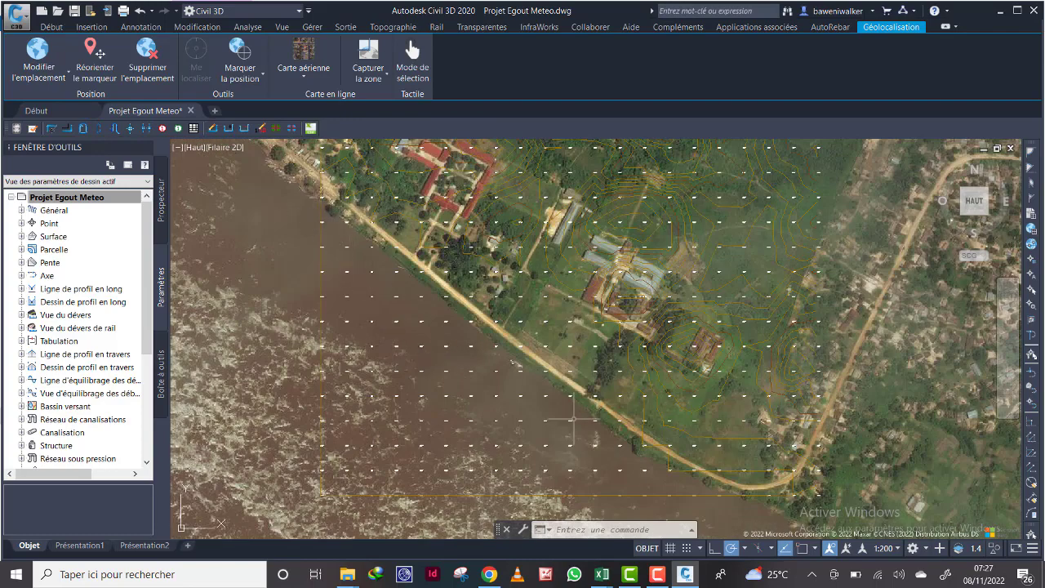
{"action": "scroll", "coordinate": [592, 437], "scroll_direction": "down", "scroll_amount": 4}
{"action": "scroll", "coordinate": [502, 327], "scroll_direction": "up", "scroll_amount": 2}
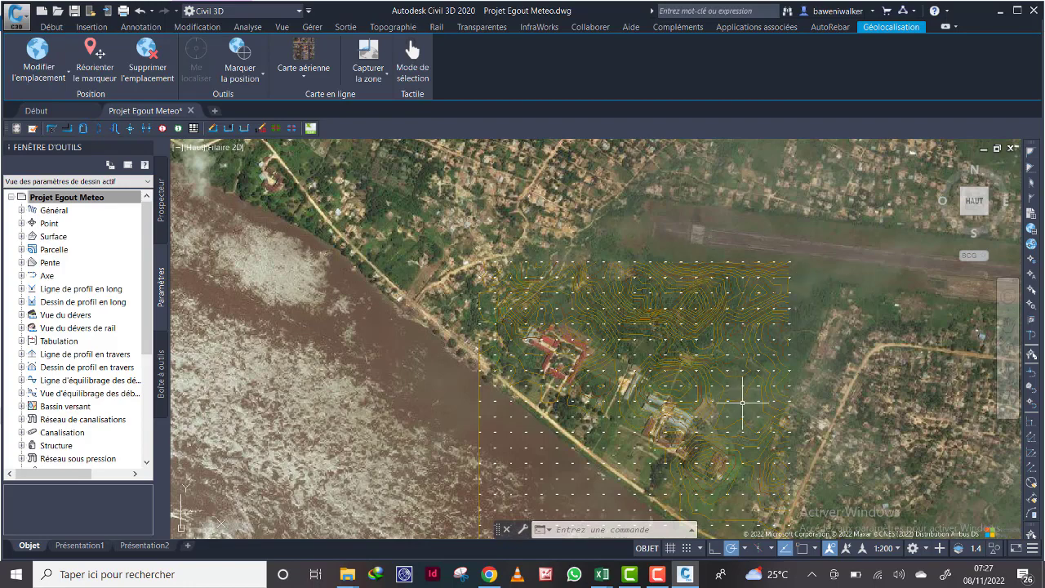
{"action": "middle_click_drag", "start_coordinate": [745, 402], "coordinate": [671, 357]}
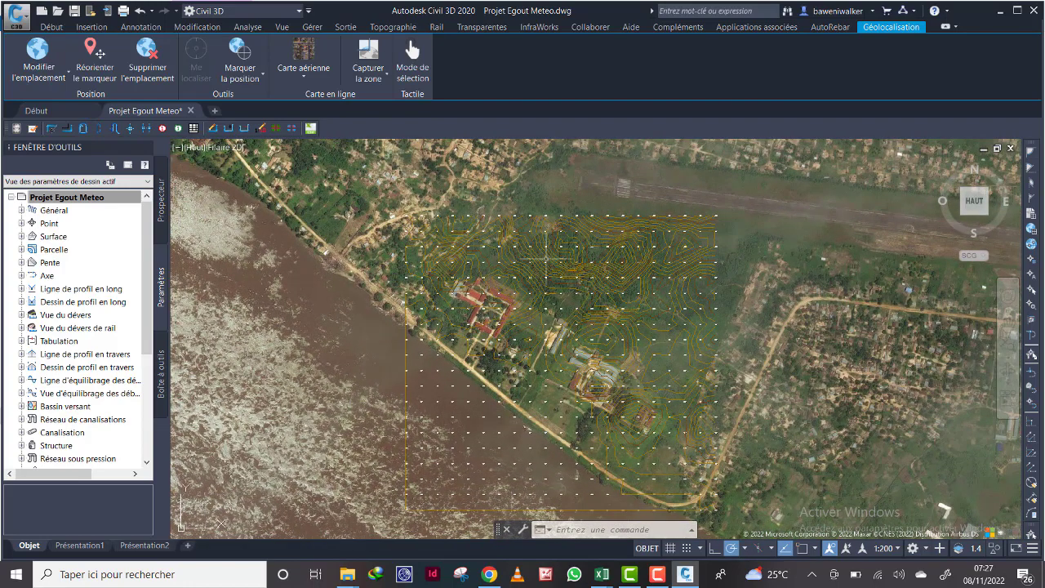
{"action": "scroll", "coordinate": [595, 234], "scroll_direction": "down", "scroll_amount": 2}
{"action": "scroll", "coordinate": [581, 266], "scroll_direction": "up", "scroll_amount": 5}
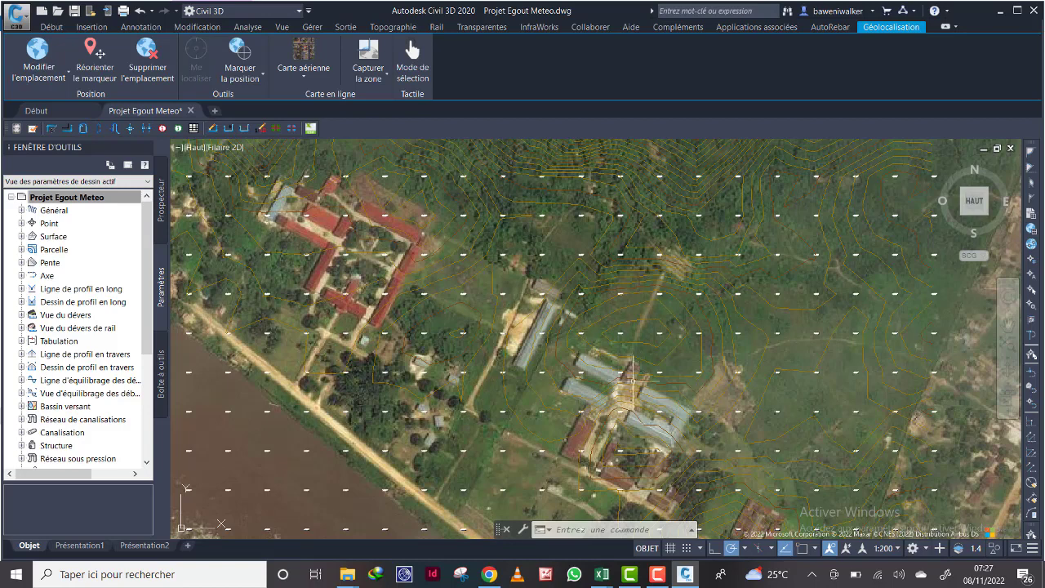
{"action": "scroll", "coordinate": [625, 379], "scroll_direction": "down", "scroll_amount": 2}
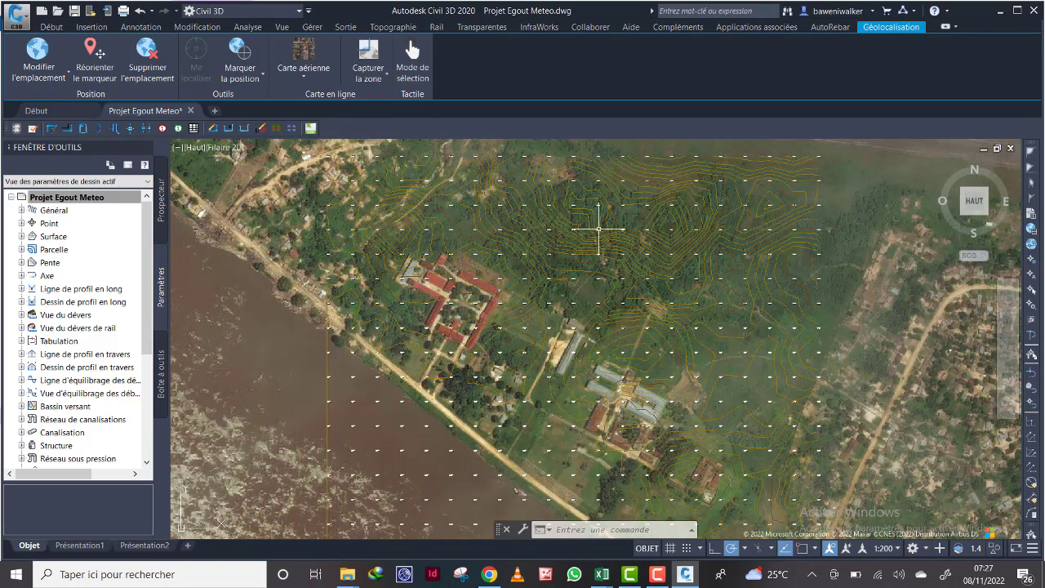
{"action": "scroll", "coordinate": [604, 208], "scroll_direction": "up", "scroll_amount": 2}
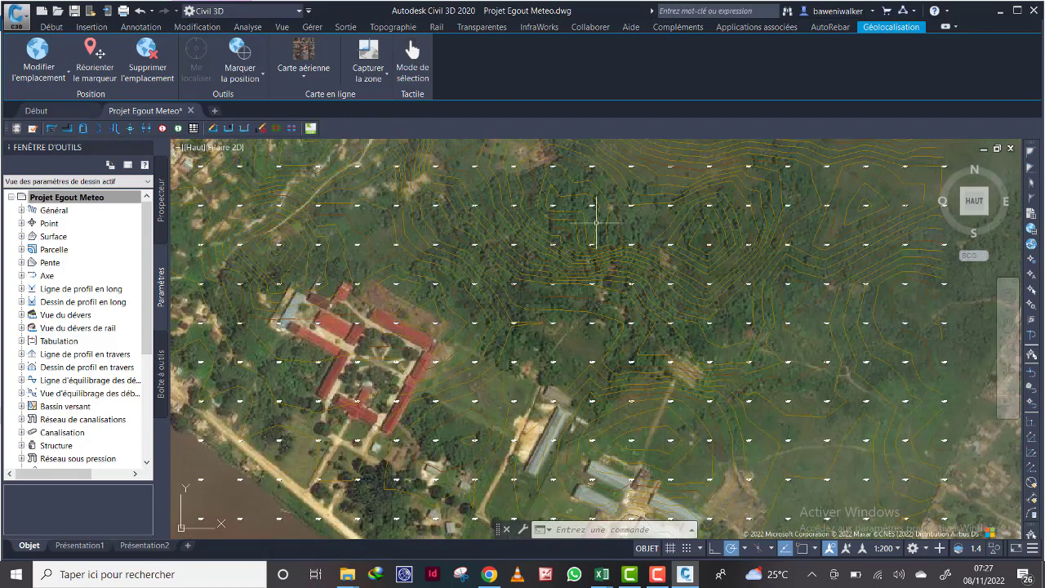
{"action": "scroll", "coordinate": [400, 331], "scroll_direction": "down", "scroll_amount": 2}
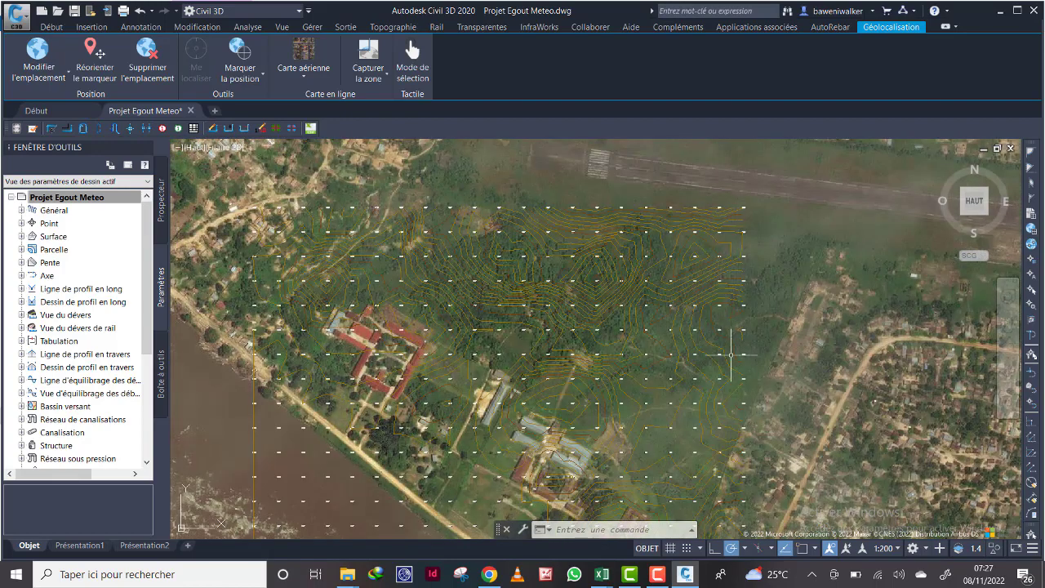
{"action": "scroll", "coordinate": [708, 375], "scroll_direction": "down", "scroll_amount": 2}
{"action": "scroll", "coordinate": [666, 421], "scroll_direction": "up", "scroll_amount": 3}
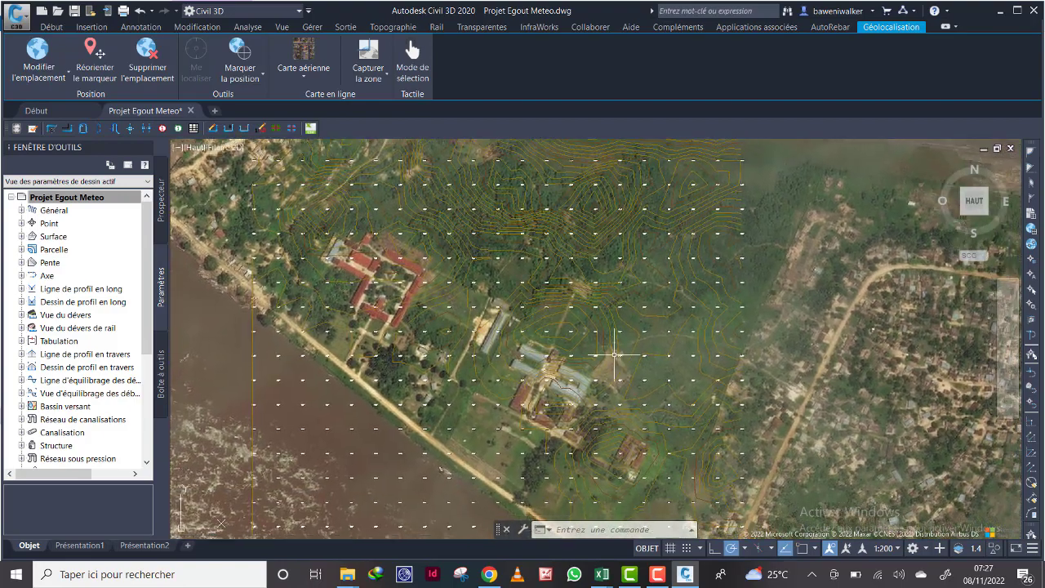
{"action": "scroll", "coordinate": [591, 323], "scroll_direction": "down", "scroll_amount": 1}
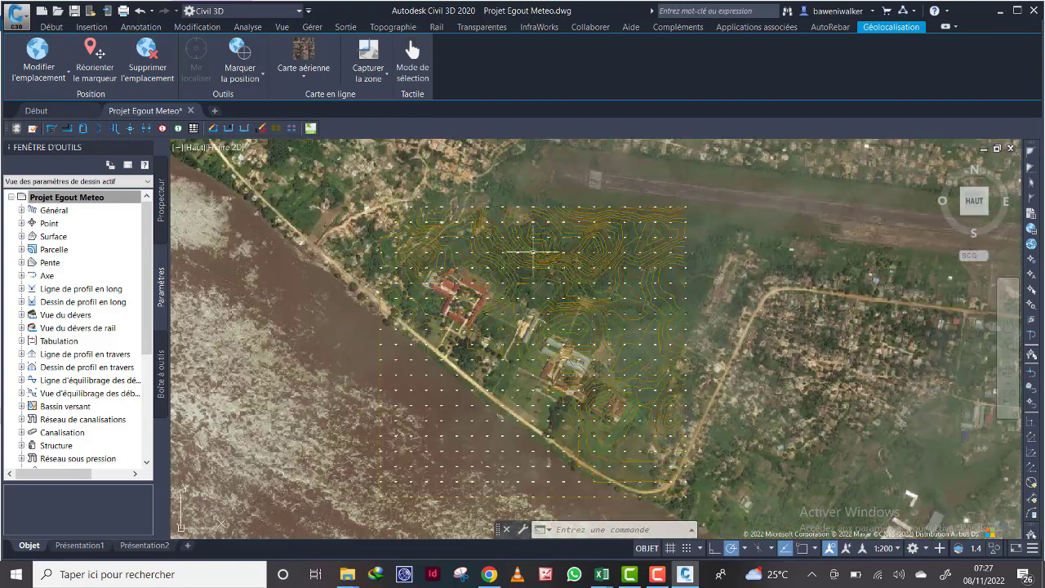
{"action": "scroll", "coordinate": [455, 278], "scroll_direction": "up", "scroll_amount": 2}
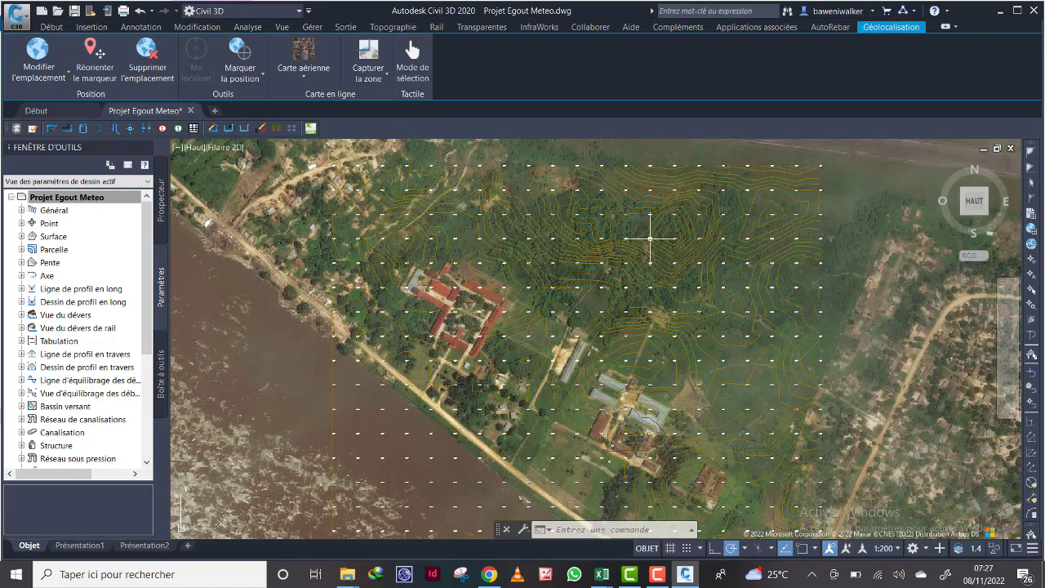
{"action": "scroll", "coordinate": [649, 242], "scroll_direction": "down", "scroll_amount": 1}
{"action": "scroll", "coordinate": [627, 296], "scroll_direction": "up", "scroll_amount": 2}
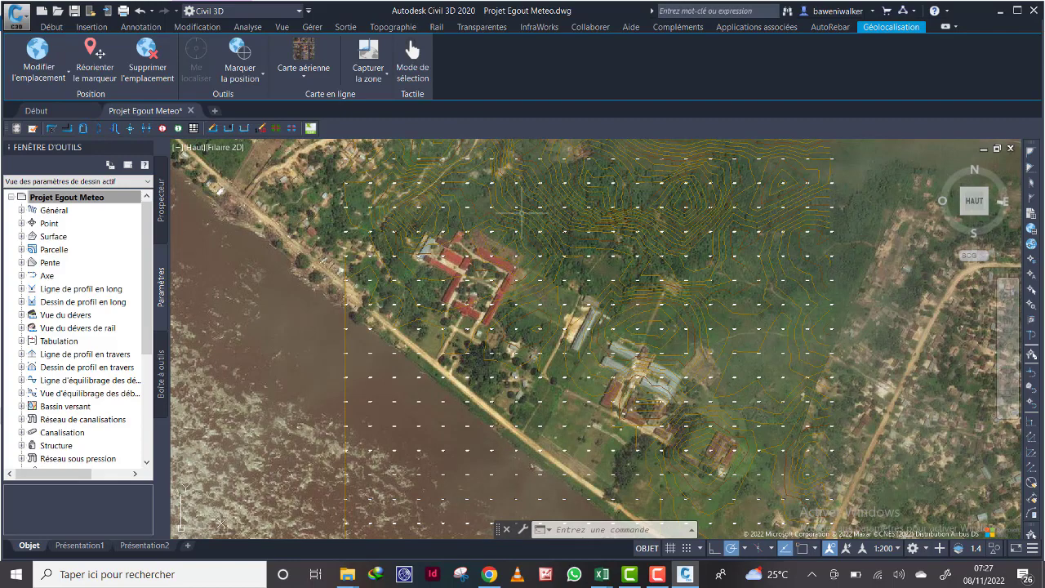
{"action": "scroll", "coordinate": [747, 179], "scroll_direction": "down", "scroll_amount": 1}
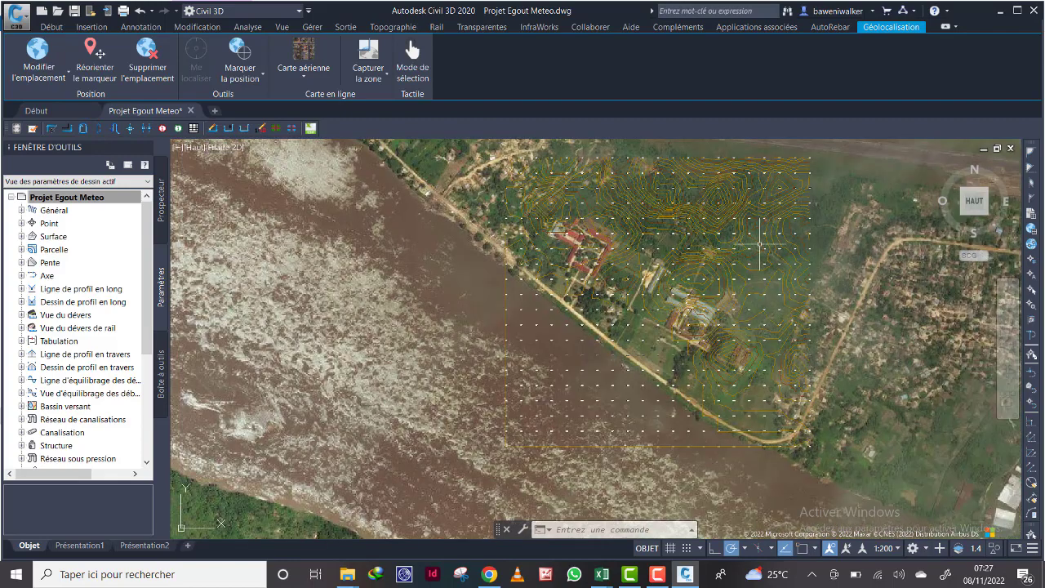
{"action": "scroll", "coordinate": [765, 218], "scroll_direction": "up", "scroll_amount": 2}
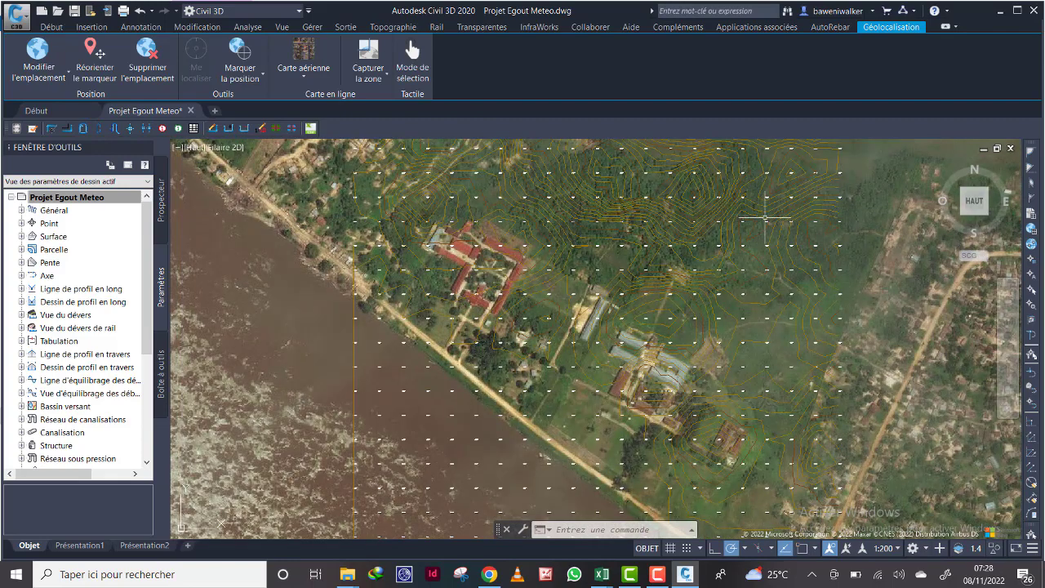
{"action": "middle_click_drag", "start_coordinate": [701, 224], "coordinate": [616, 240]}
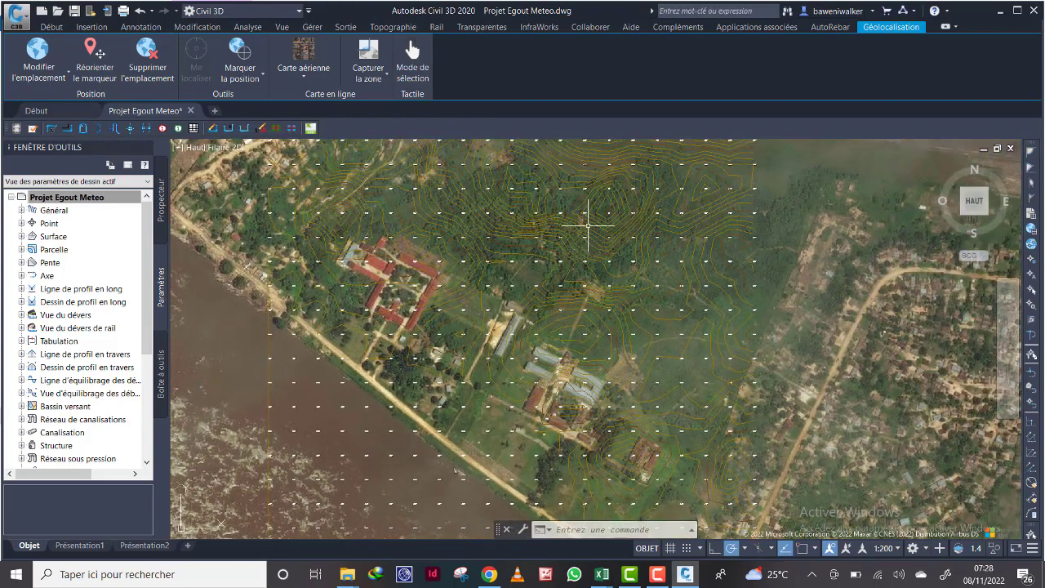
{"action": "scroll", "coordinate": [588, 225], "scroll_direction": "down", "scroll_amount": 1}
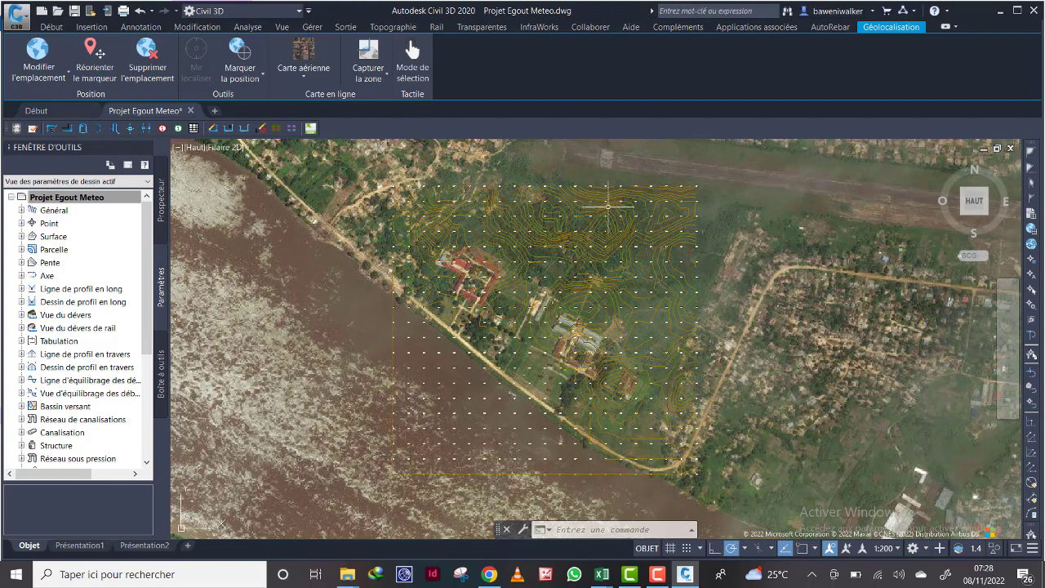
{"action": "scroll", "coordinate": [587, 204], "scroll_direction": "up", "scroll_amount": 1}
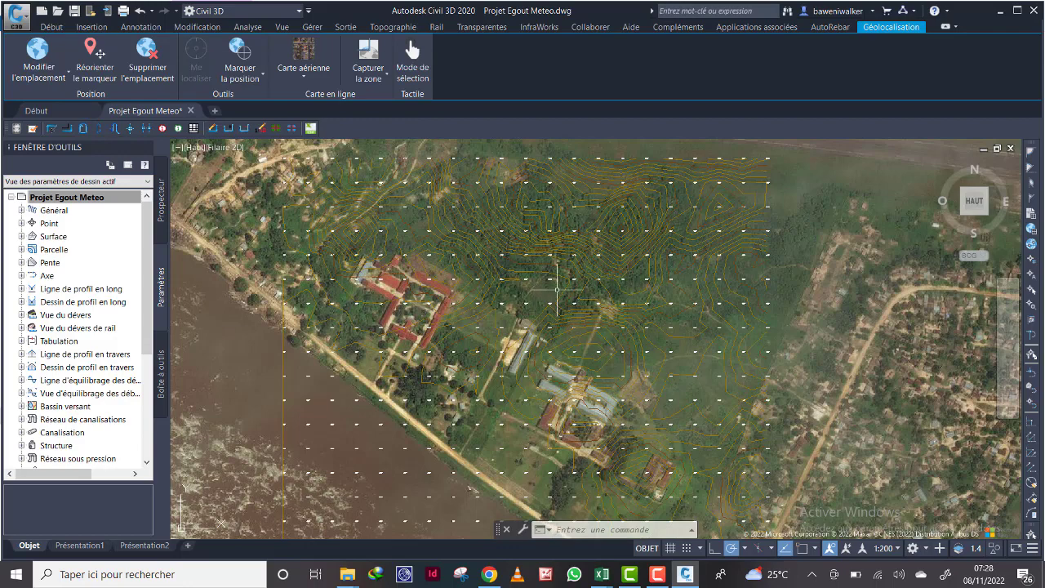
{"action": "scroll", "coordinate": [668, 238], "scroll_direction": "down", "scroll_amount": 1}
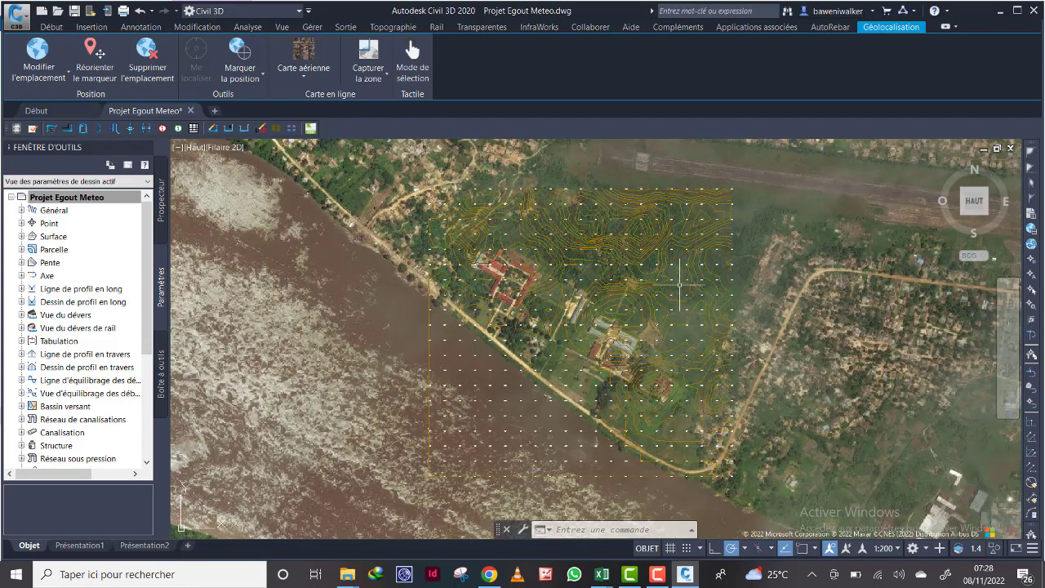
{"action": "scroll", "coordinate": [621, 245], "scroll_direction": "up", "scroll_amount": 2}
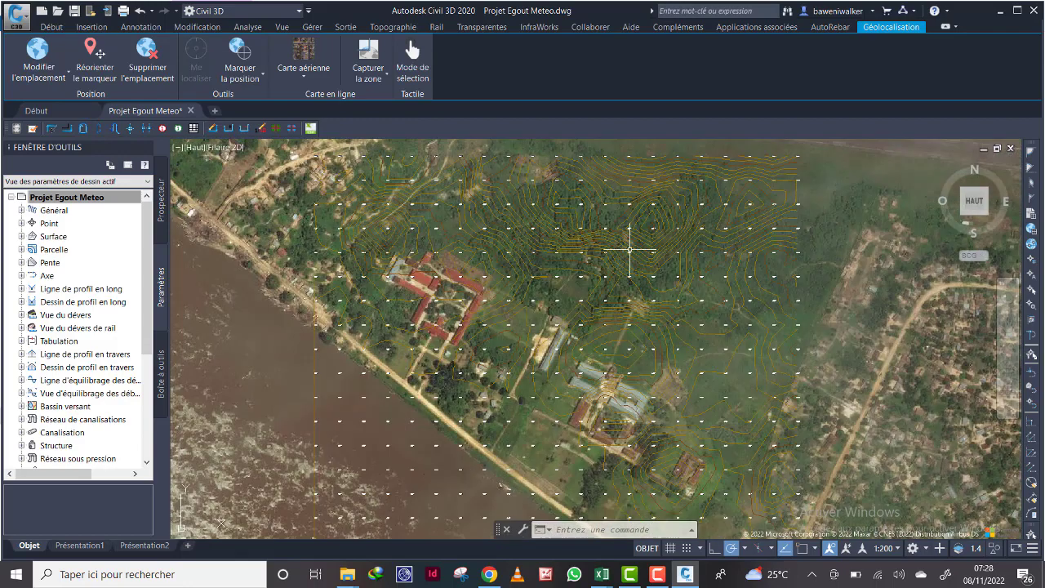
{"action": "middle_click_drag", "start_coordinate": [647, 276], "coordinate": [604, 269]}
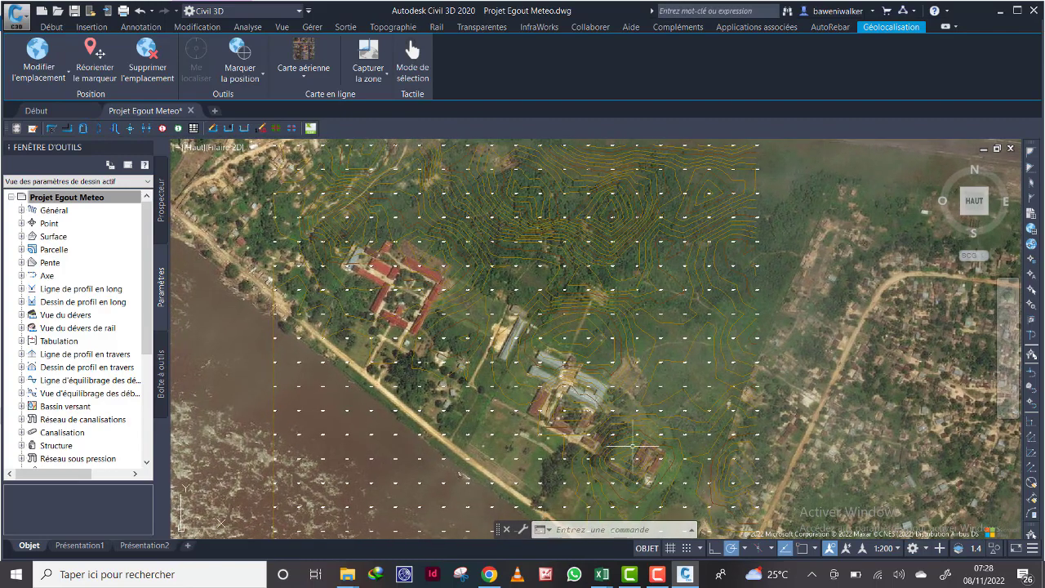
{"action": "scroll", "coordinate": [635, 441], "scroll_direction": "down", "scroll_amount": 3}
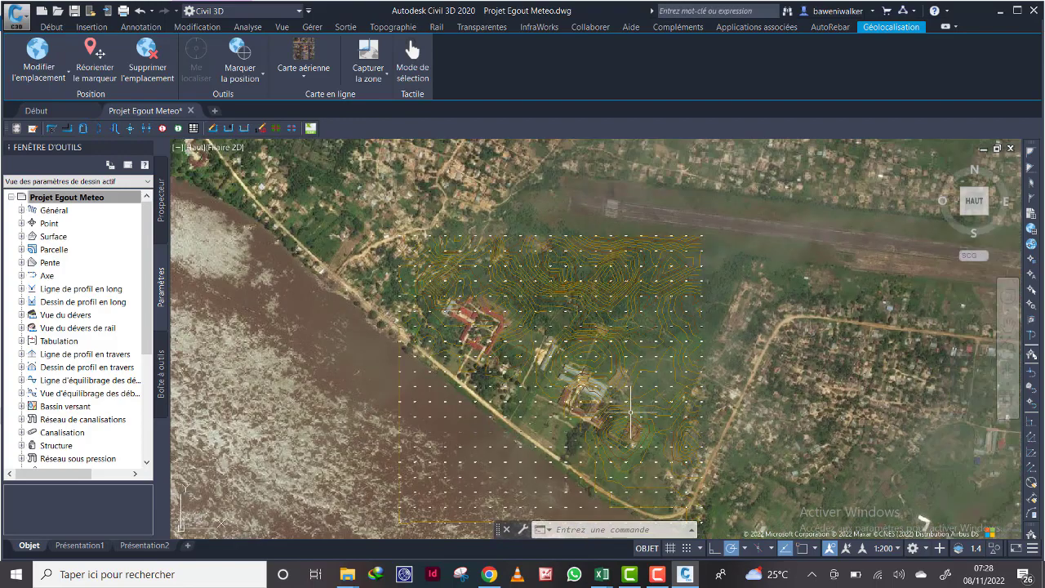
{"action": "scroll", "coordinate": [624, 400], "scroll_direction": "up", "scroll_amount": 2}
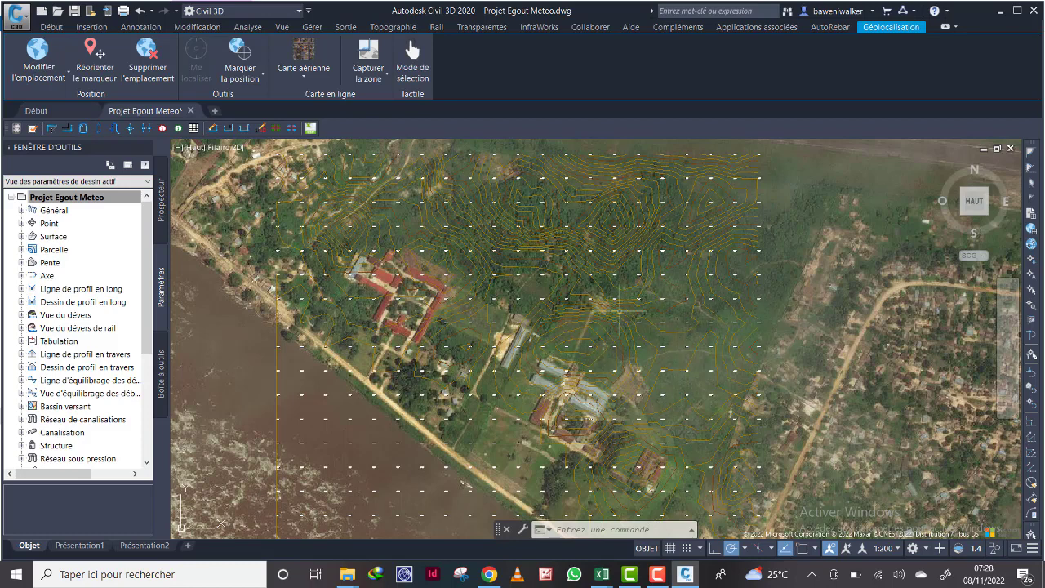
{"action": "left_click", "coordinate": [657, 574]}
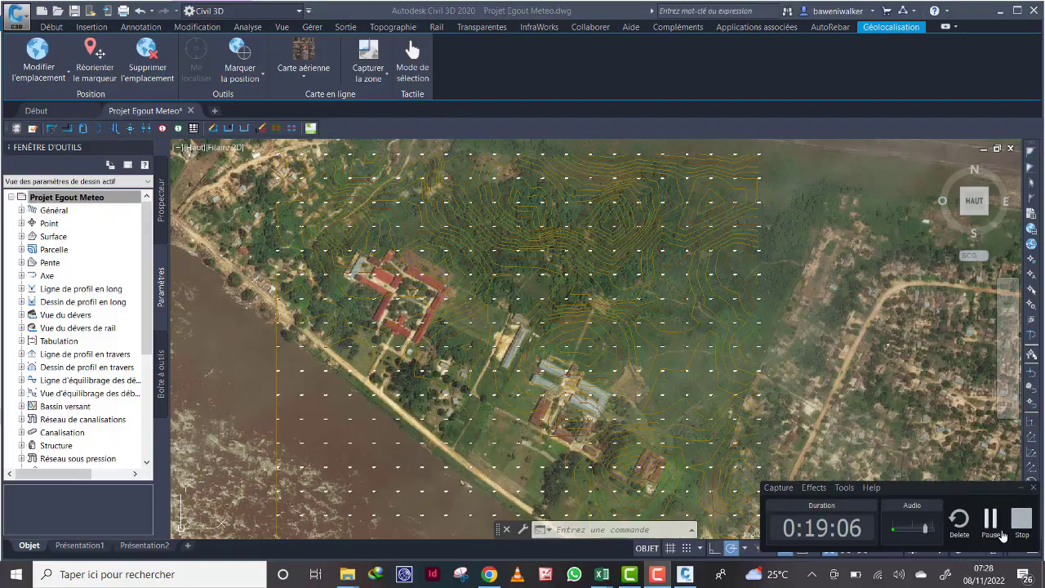